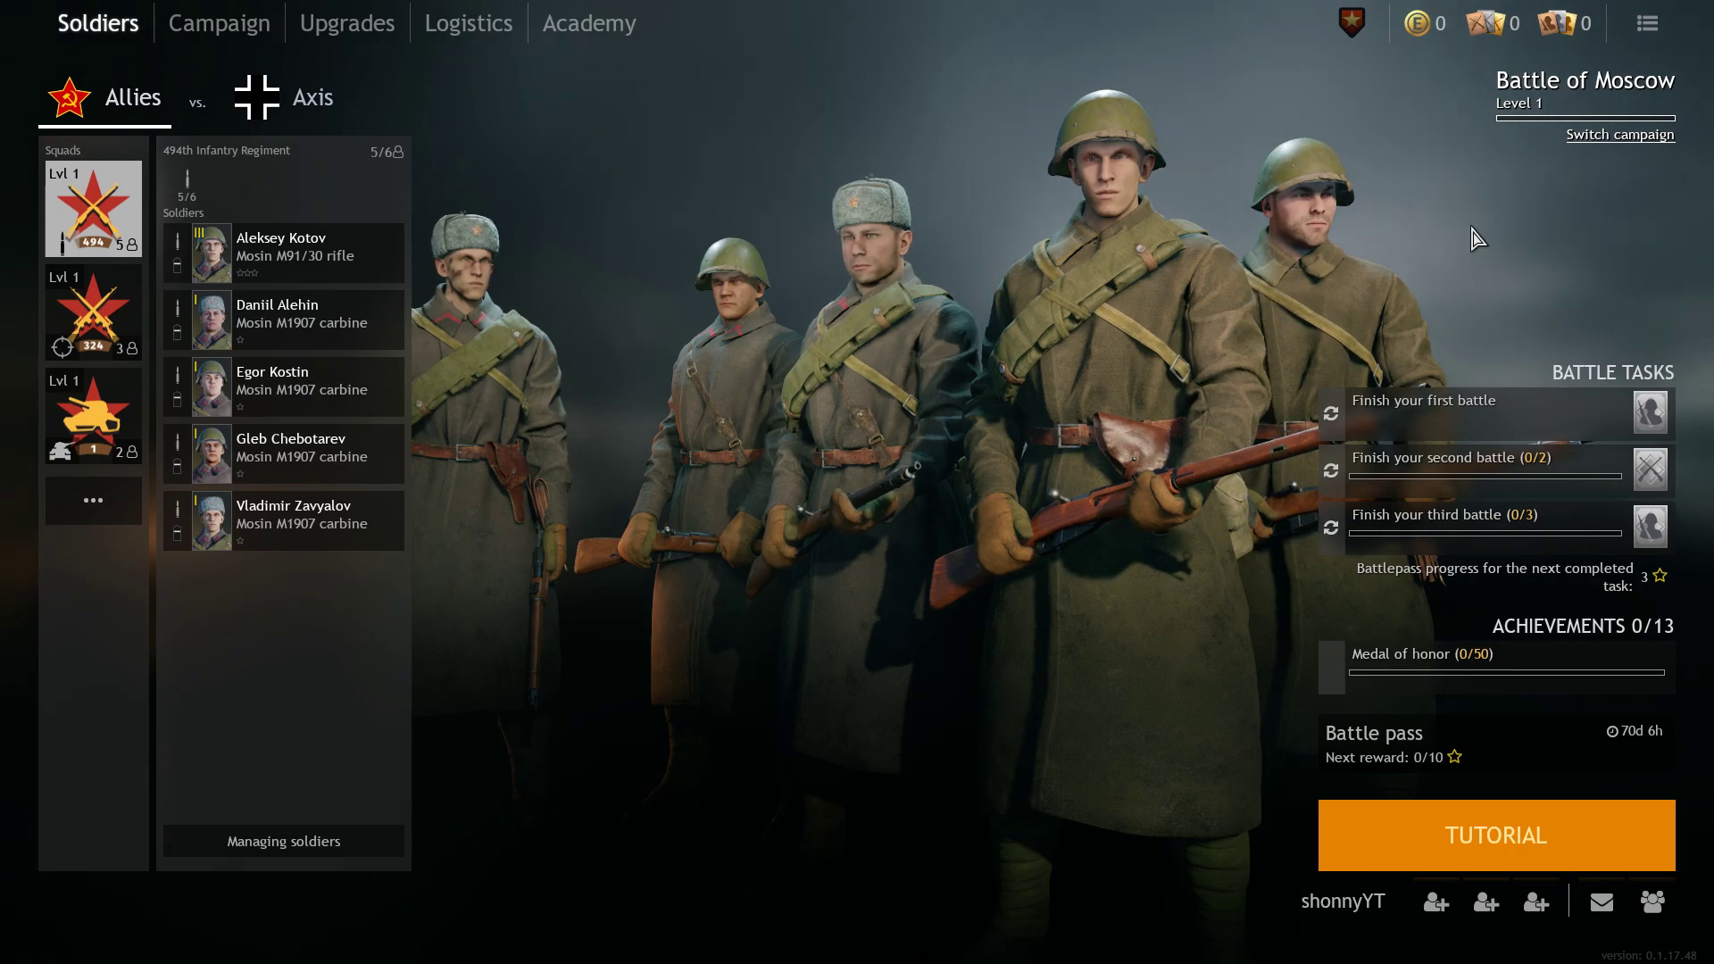
Bring up Enlisted's main menu from the hamburger icon at the top right
click(1651, 33)
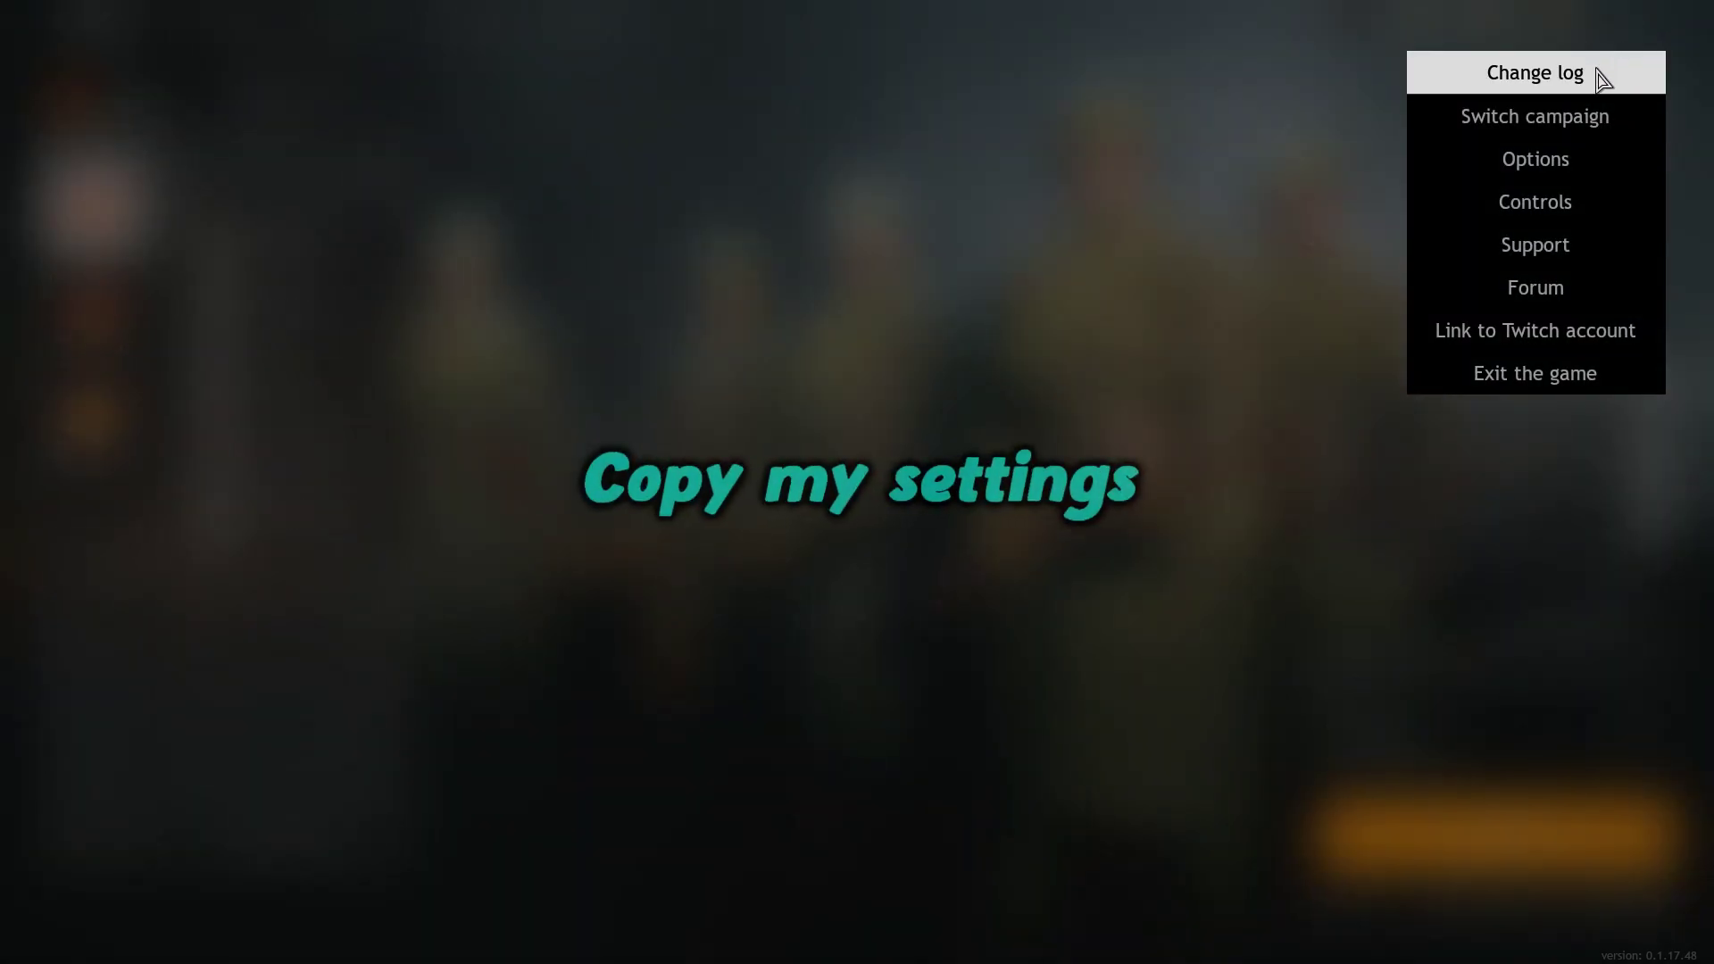
In Enlisted's graphics options, set resolution to Auto and temporal resolution scale to 90%
click(1575, 167)
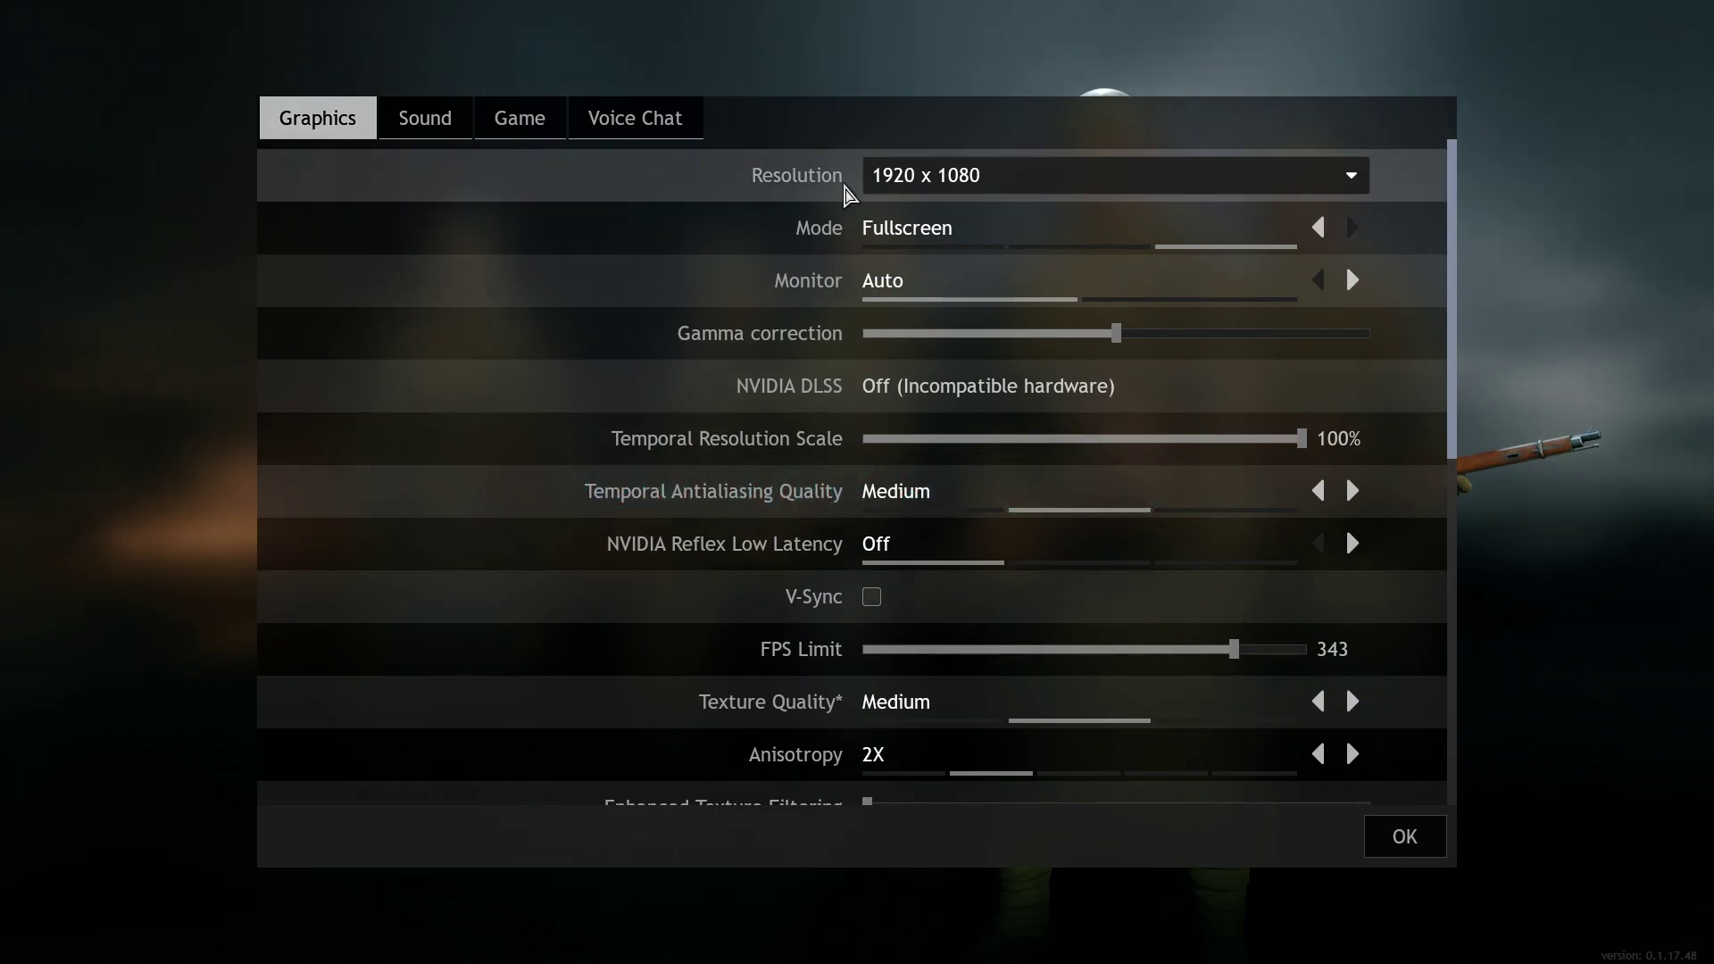
click(932, 180)
scroll(991, 308, down, 5)
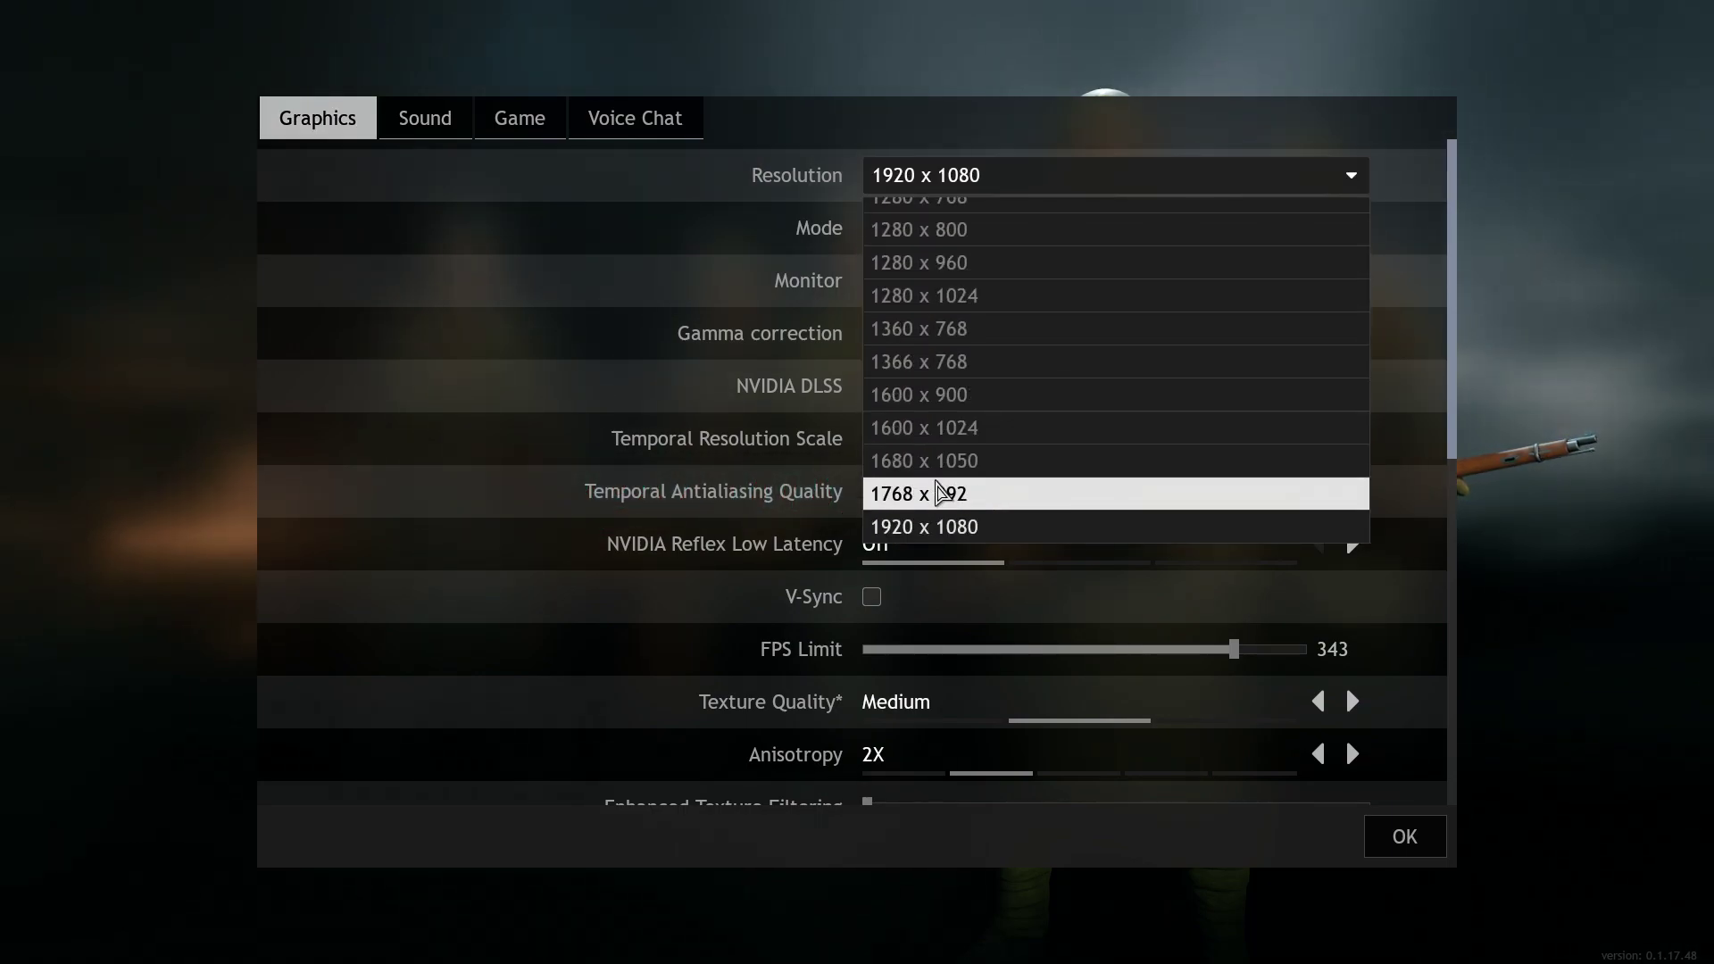
click(977, 532)
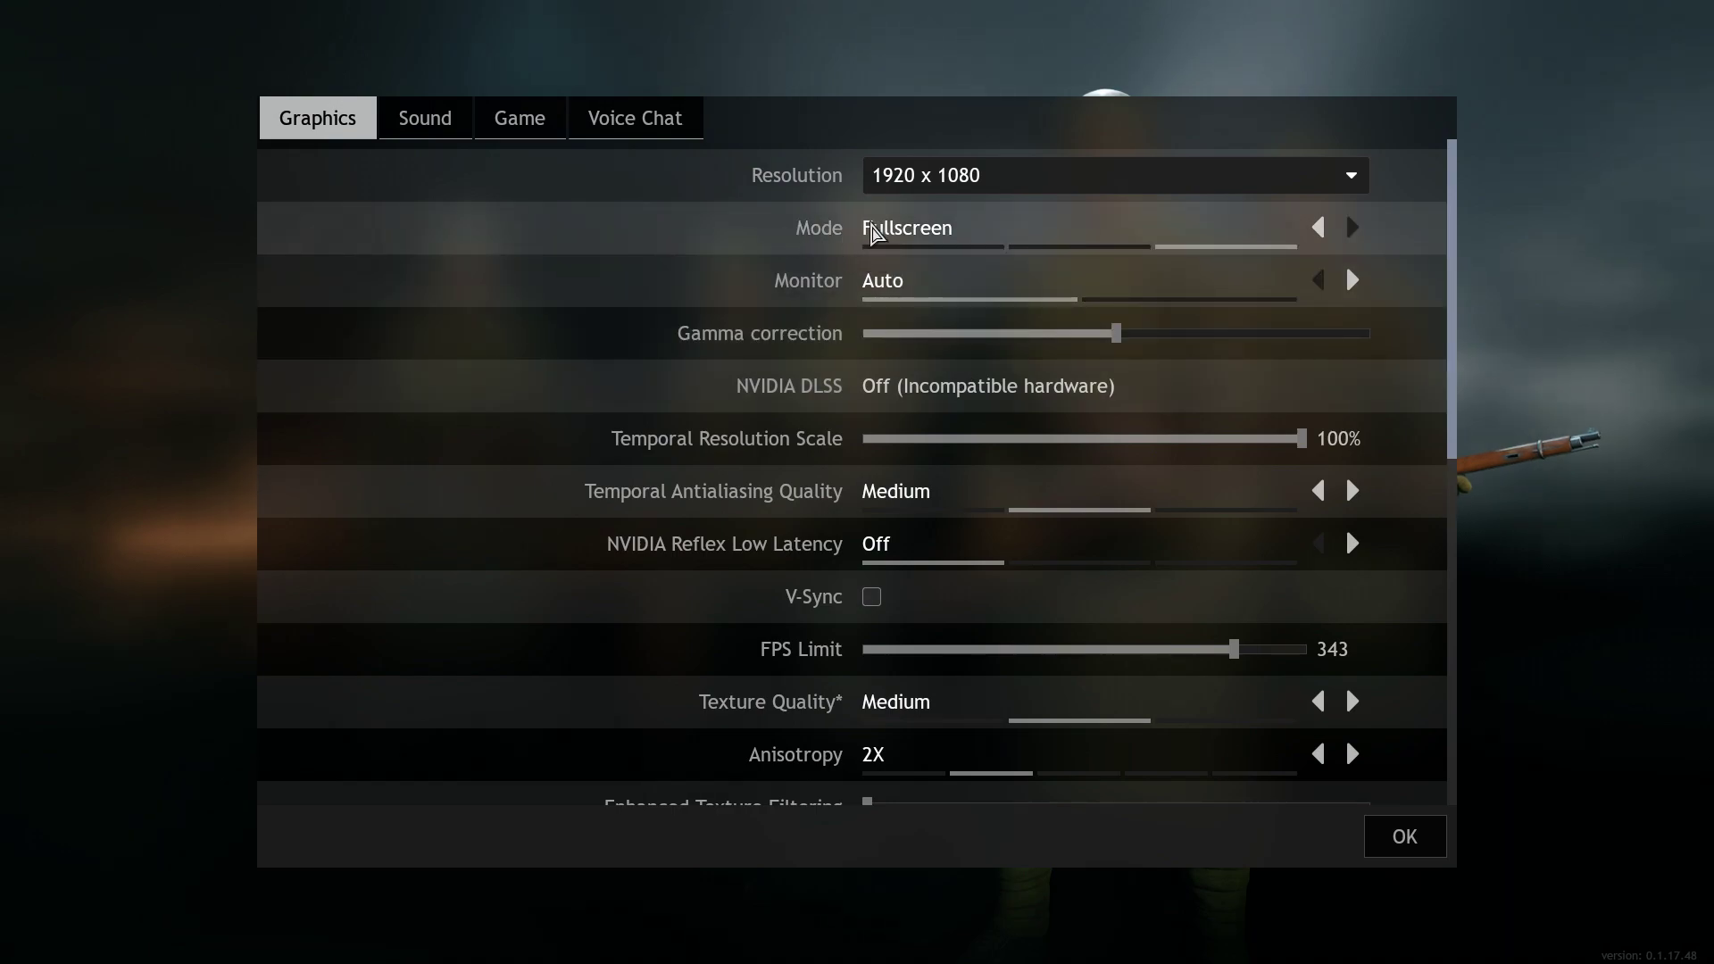
click(1351, 227)
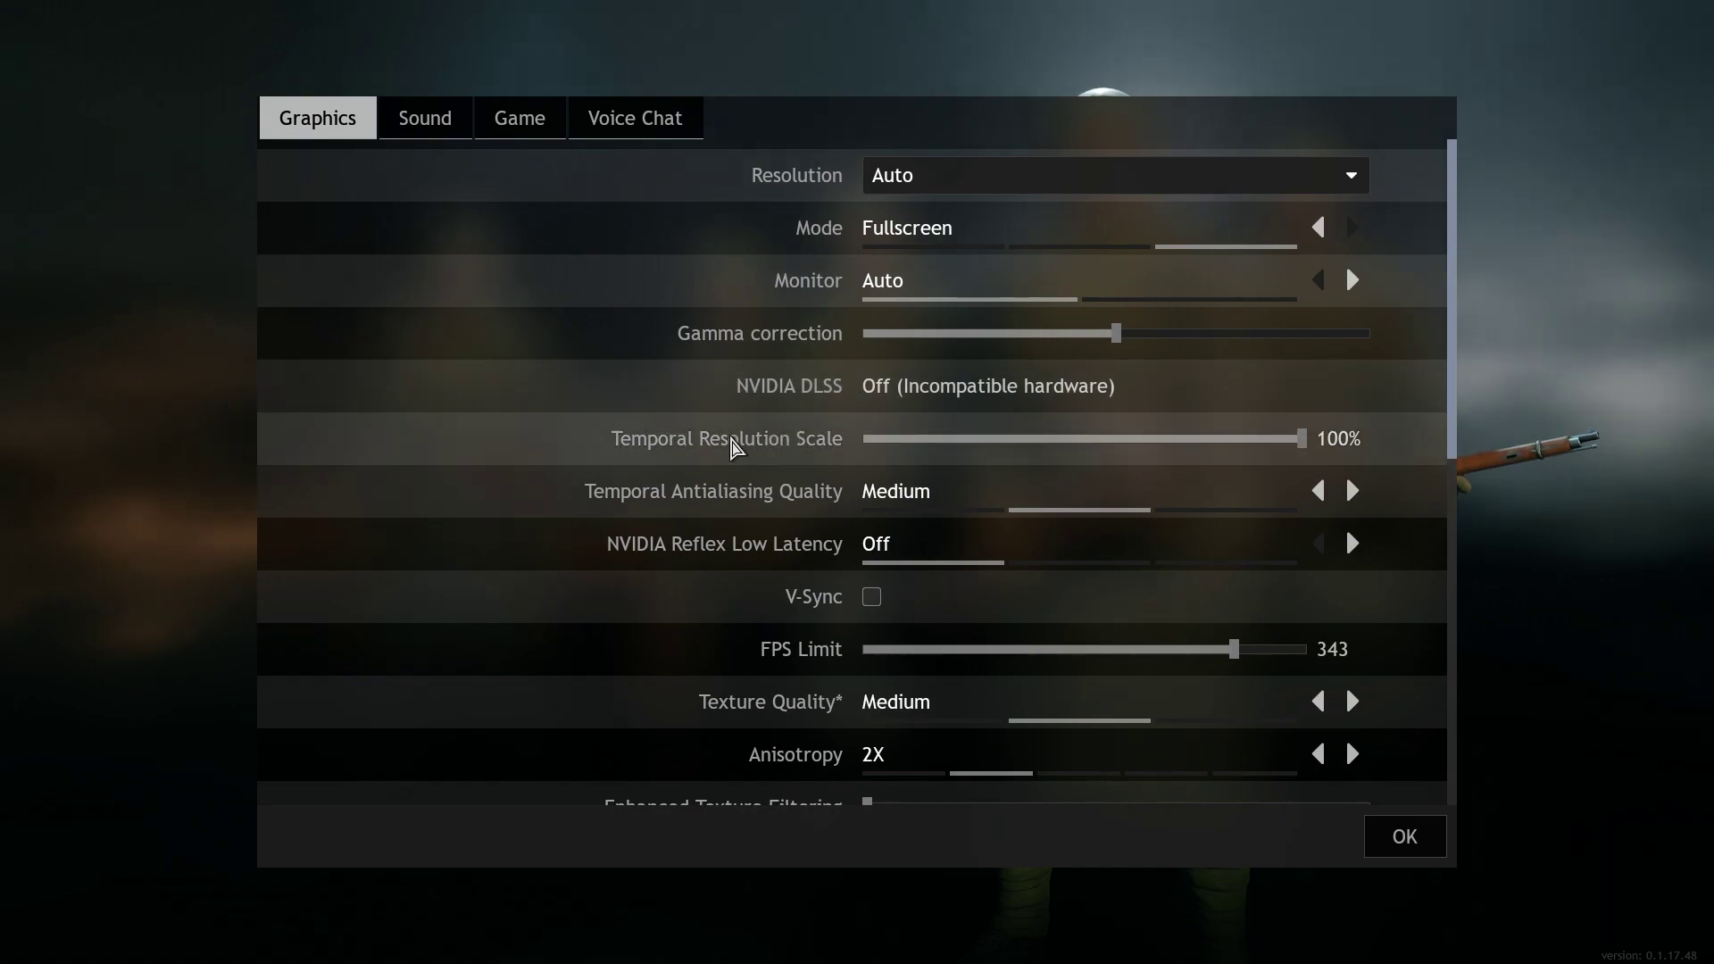
drag(1304, 443, 1219, 442)
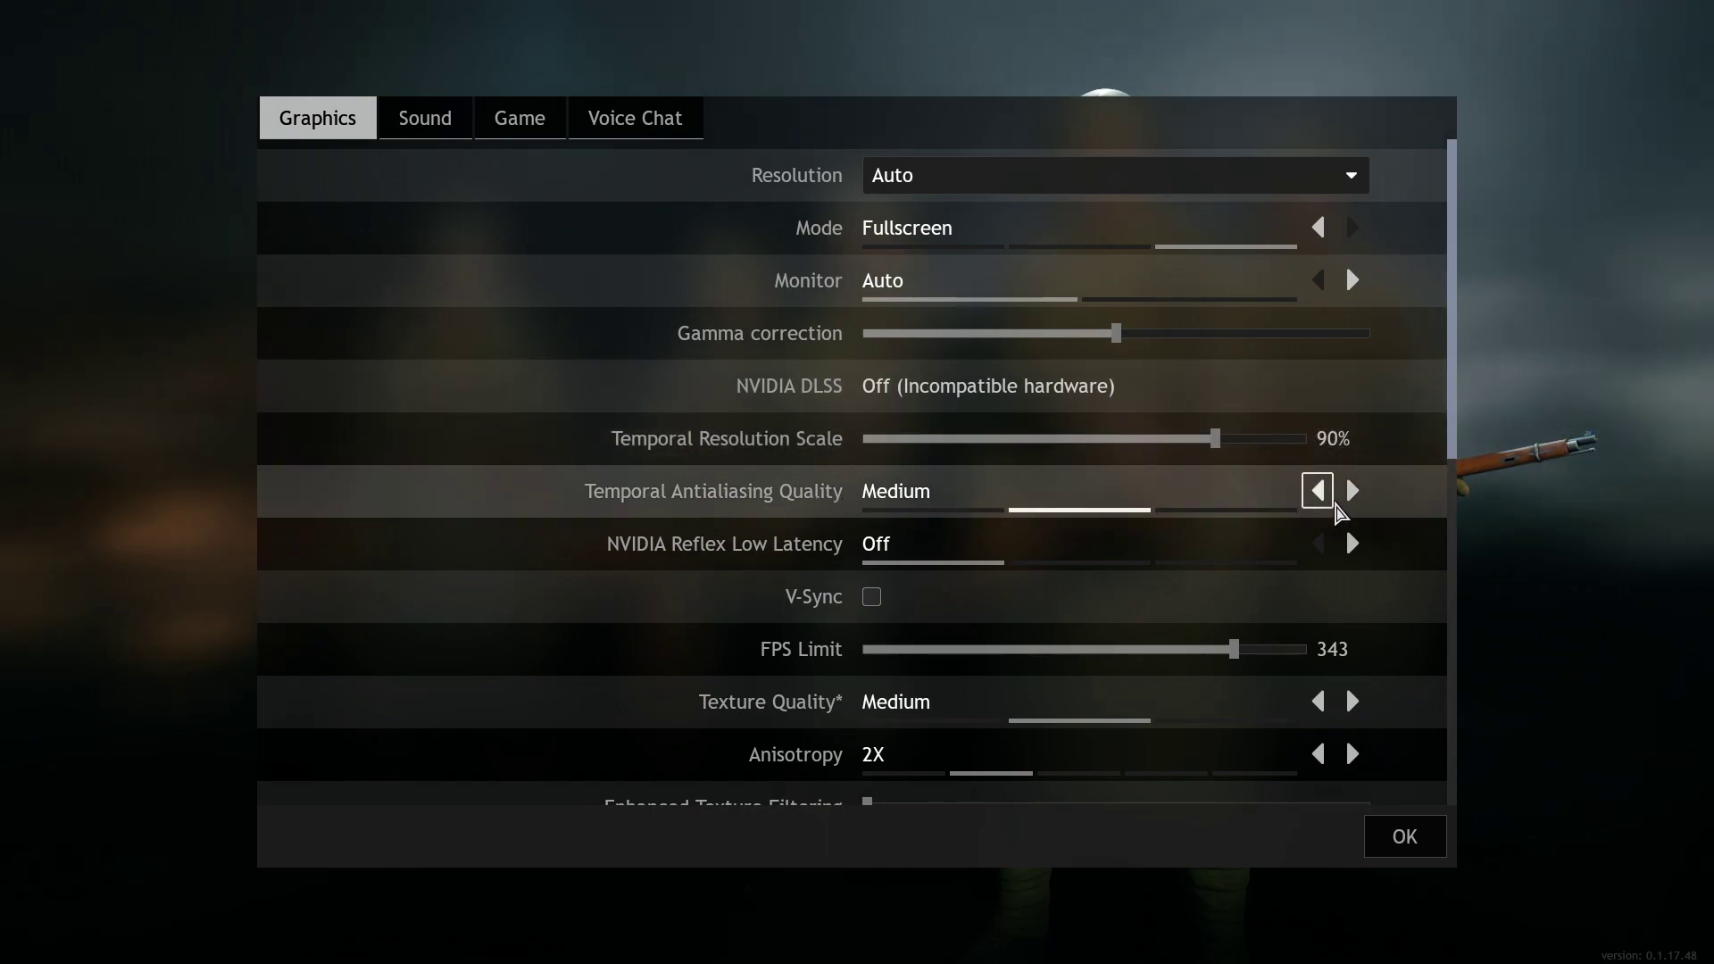
Set temporal antialiasing and texture quality to Low, FPS limit off and anisotropy off
click(1319, 491)
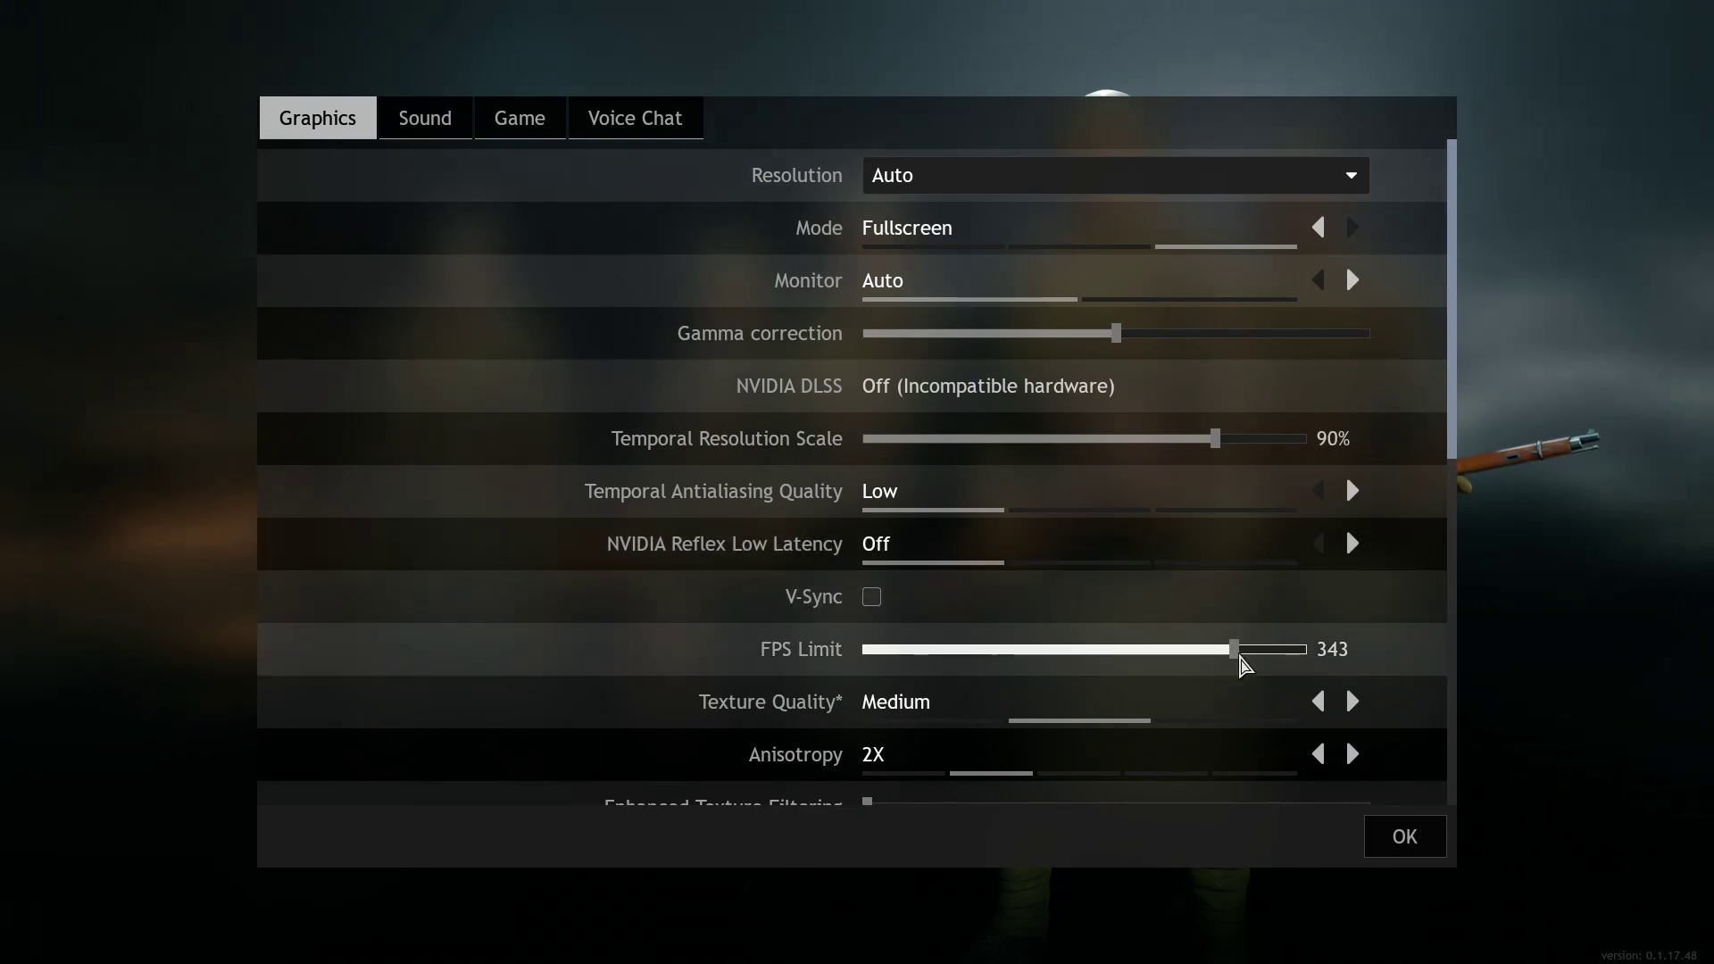
mouse_move(1235, 652)
mouse_down()
mouse_move(1200, 648)
mouse_move(1370, 658)
mouse_up()
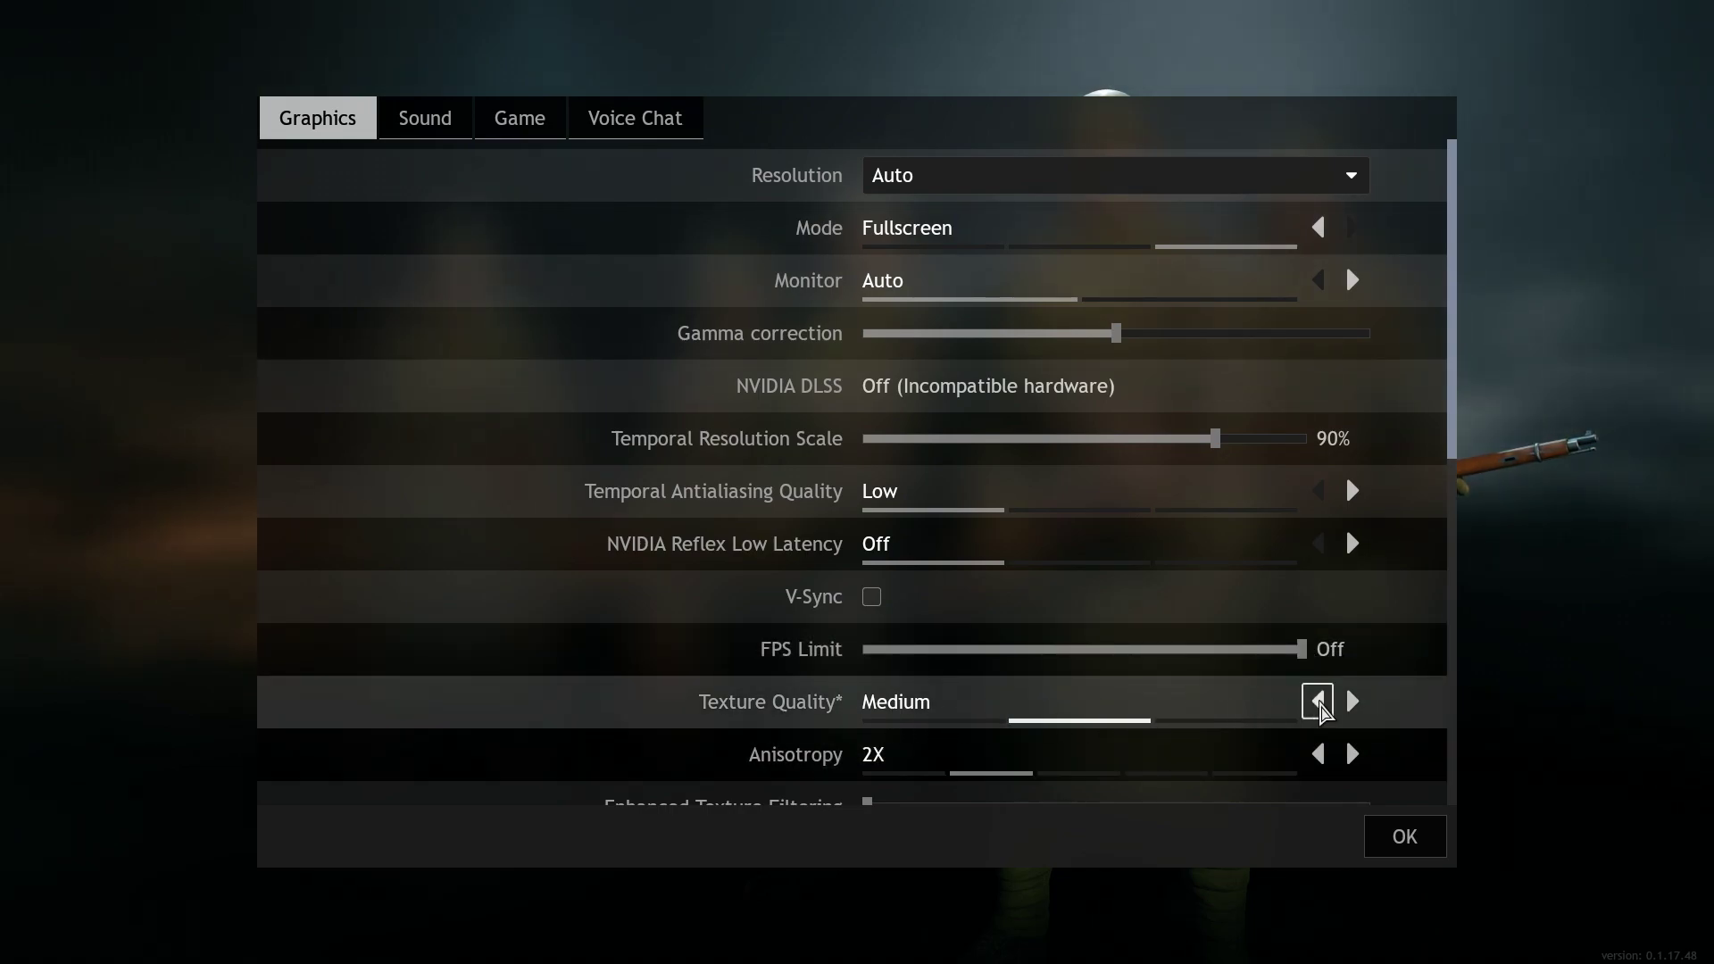
click(1319, 703)
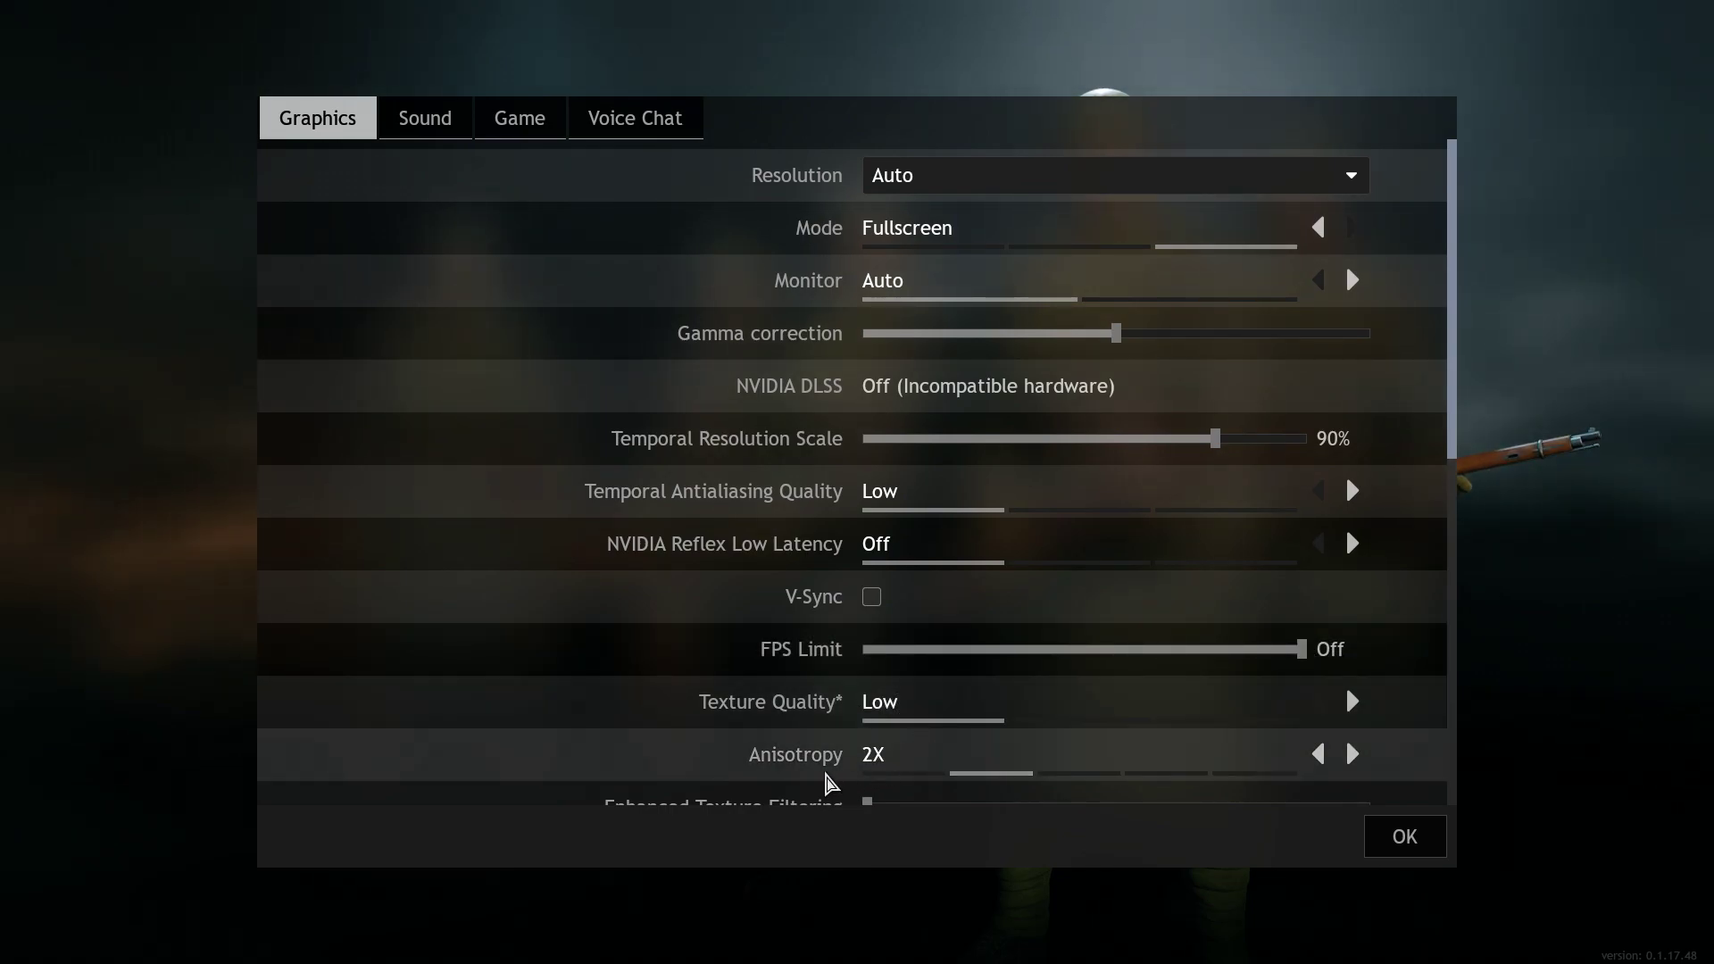
click(1295, 764)
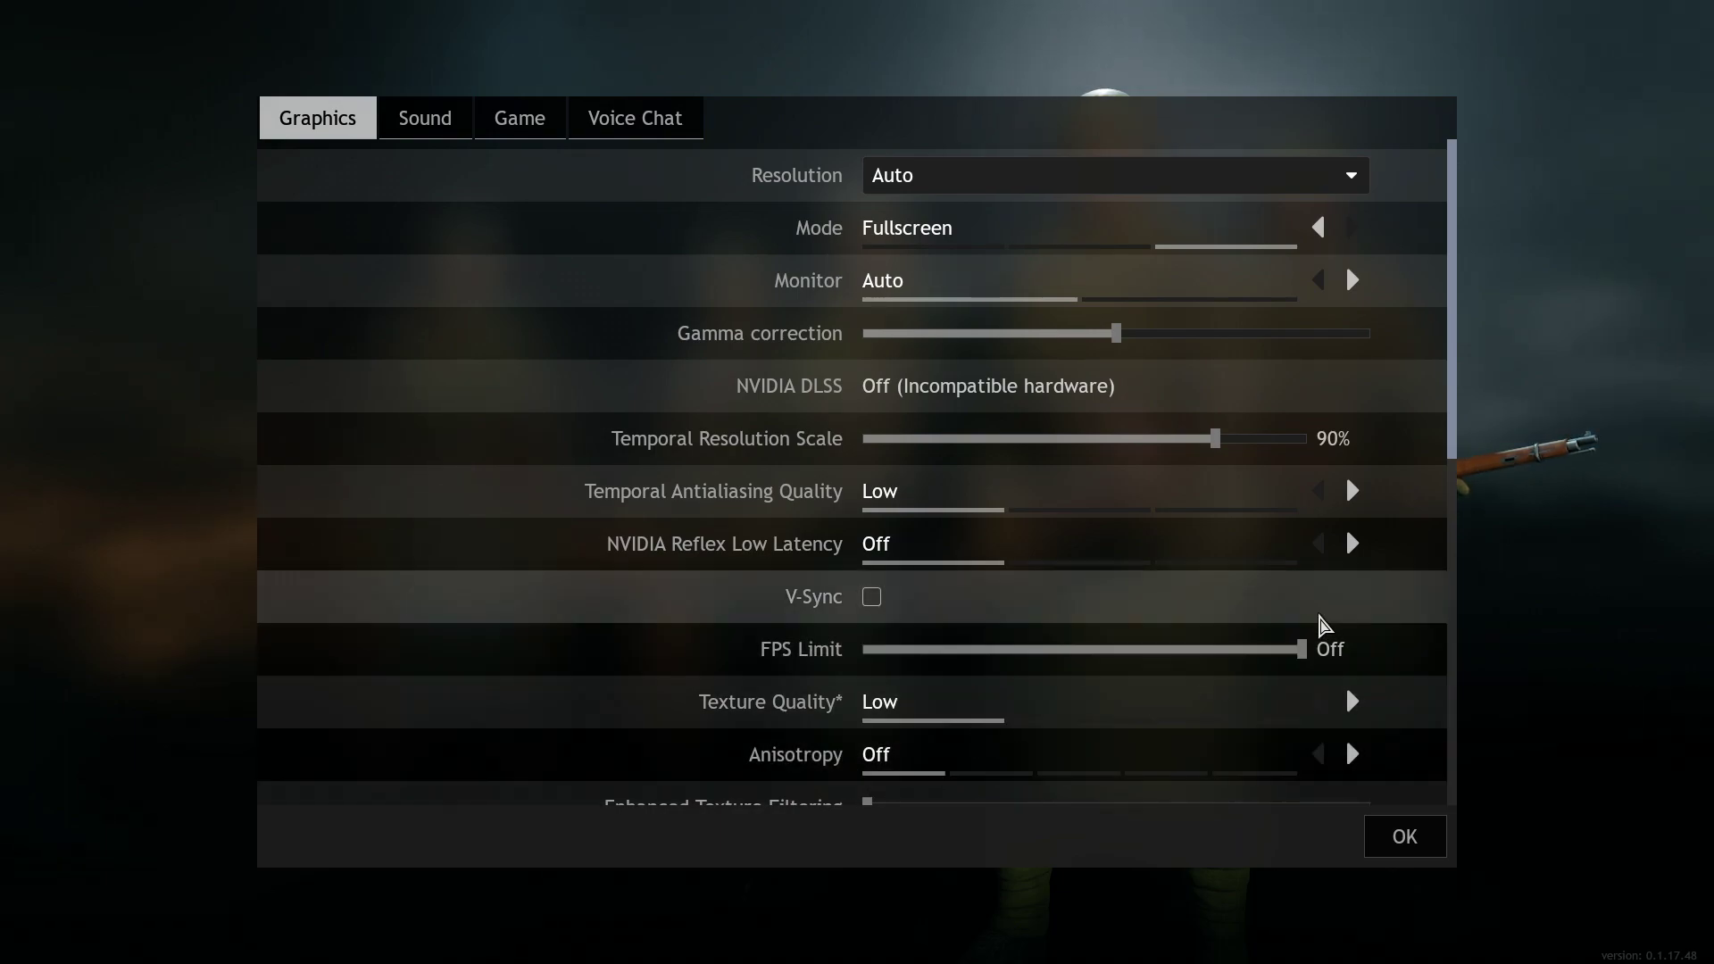
drag(1456, 383, 1402, 667)
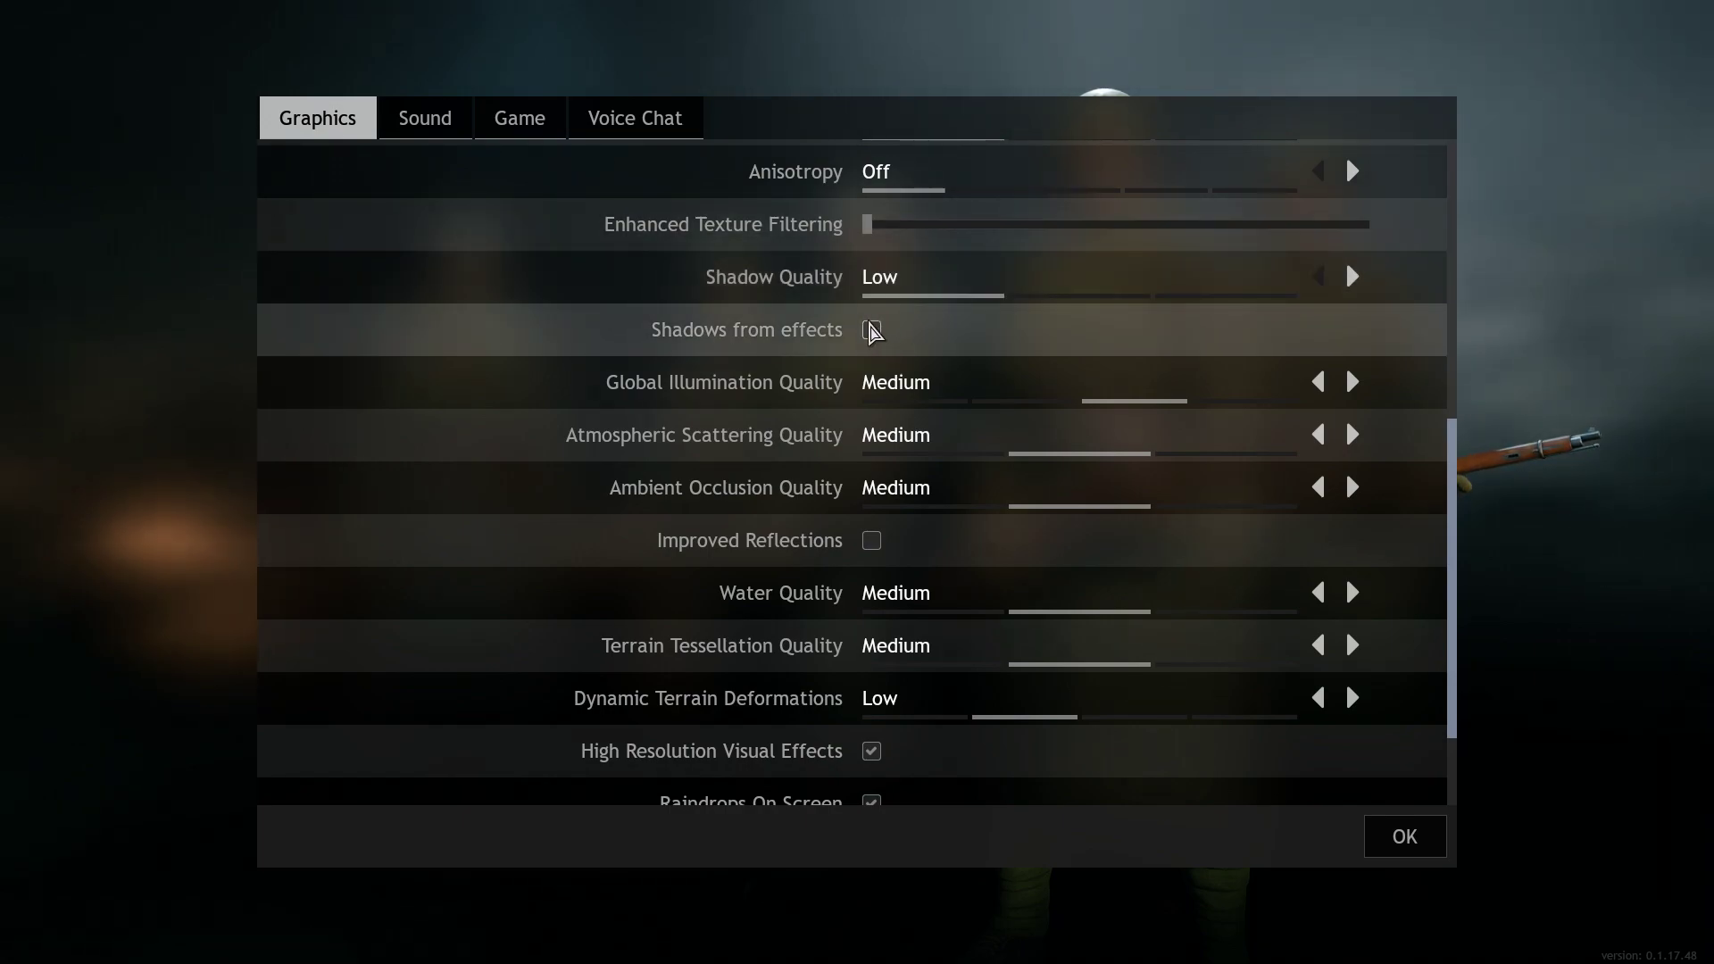
Lower global illumination, atmospheric scattering and ambient occlusion quality to Low
click(1323, 385)
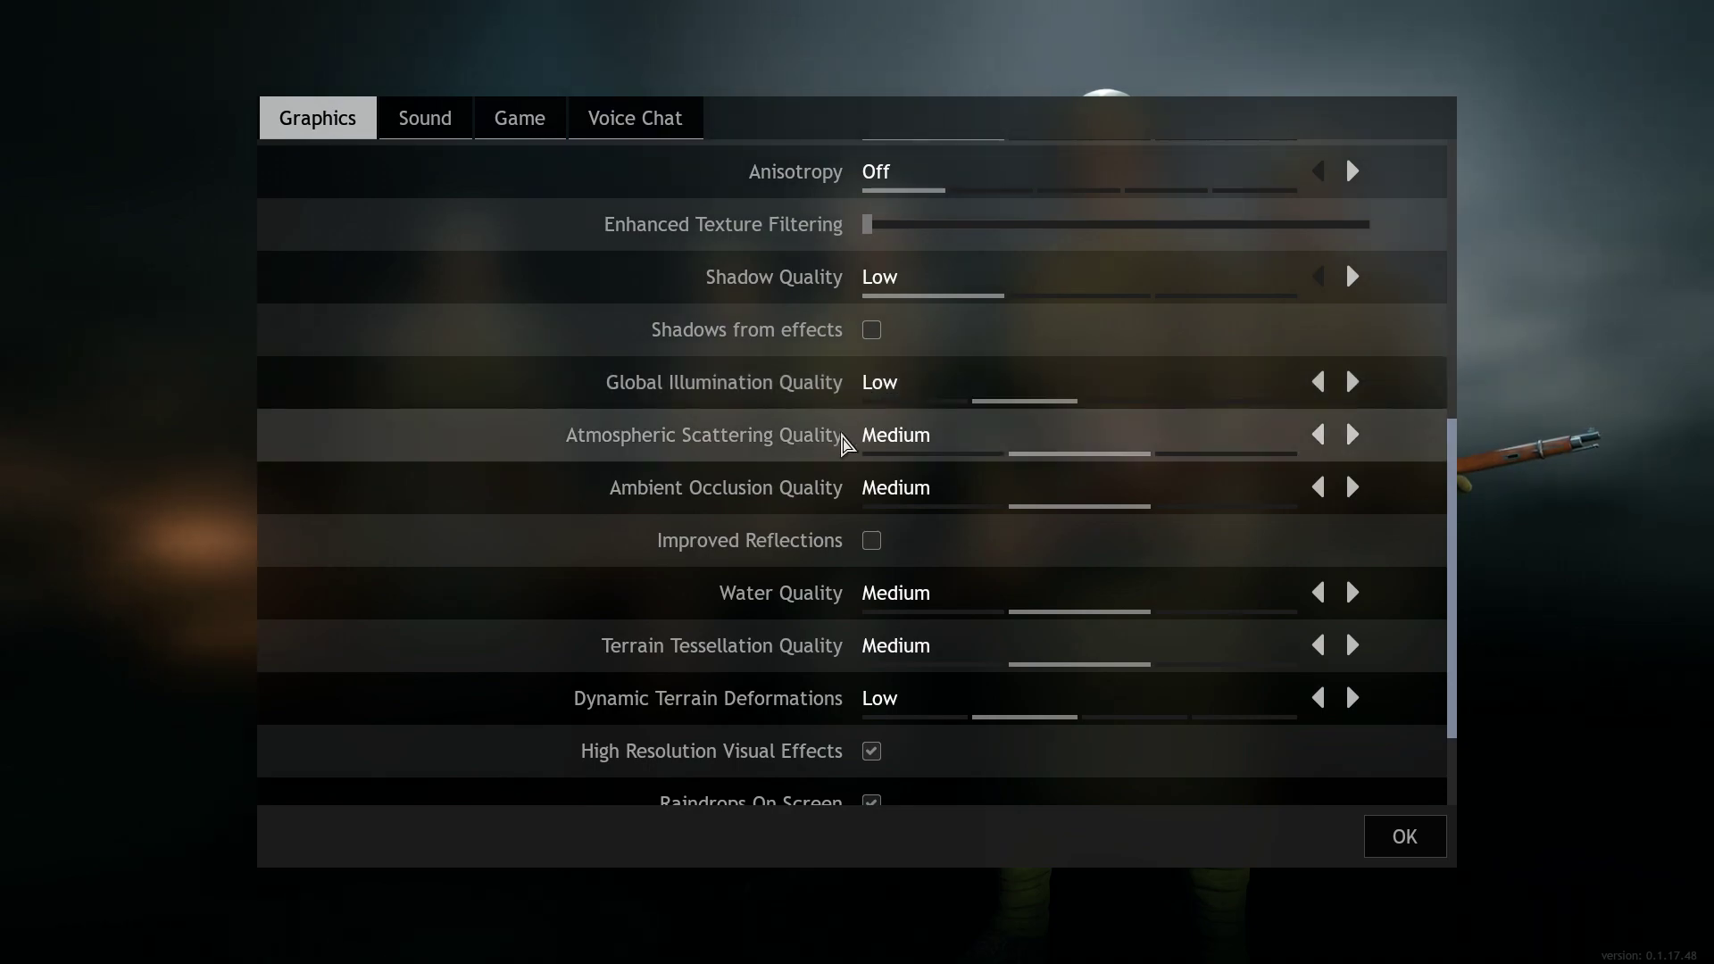
click(1318, 434)
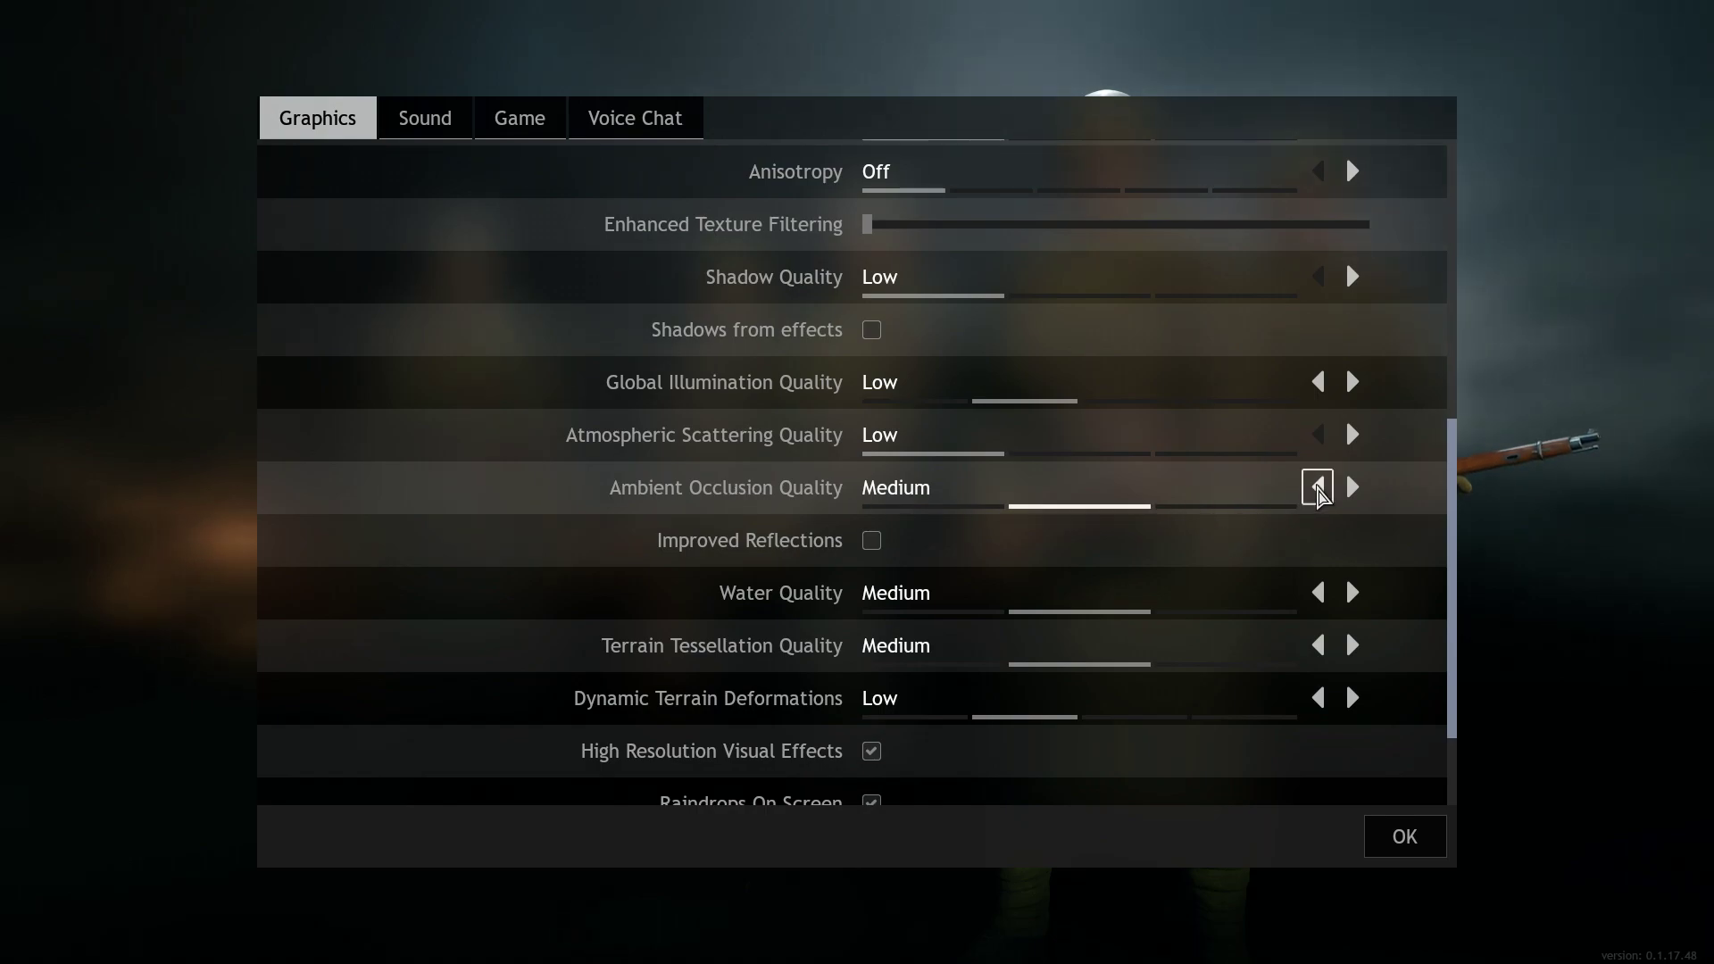
click(1318, 487)
click(873, 541)
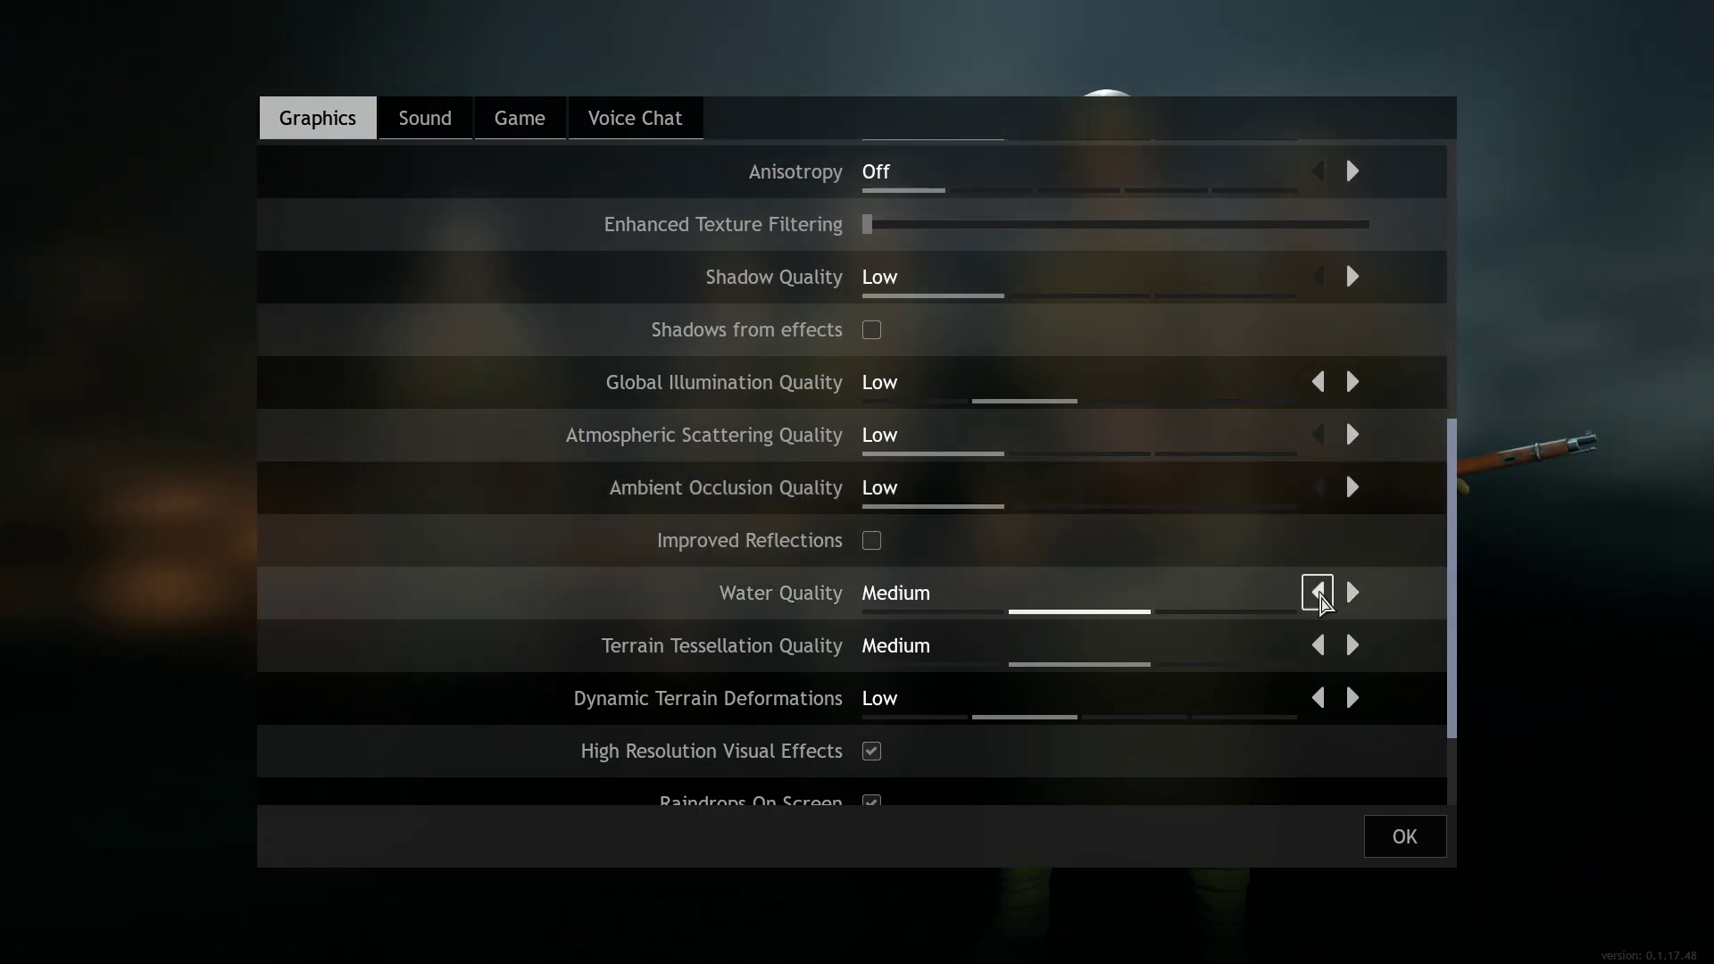
Set water, terrain tessellation and scope image quality Low, terrain deformations off, and save
click(1319, 593)
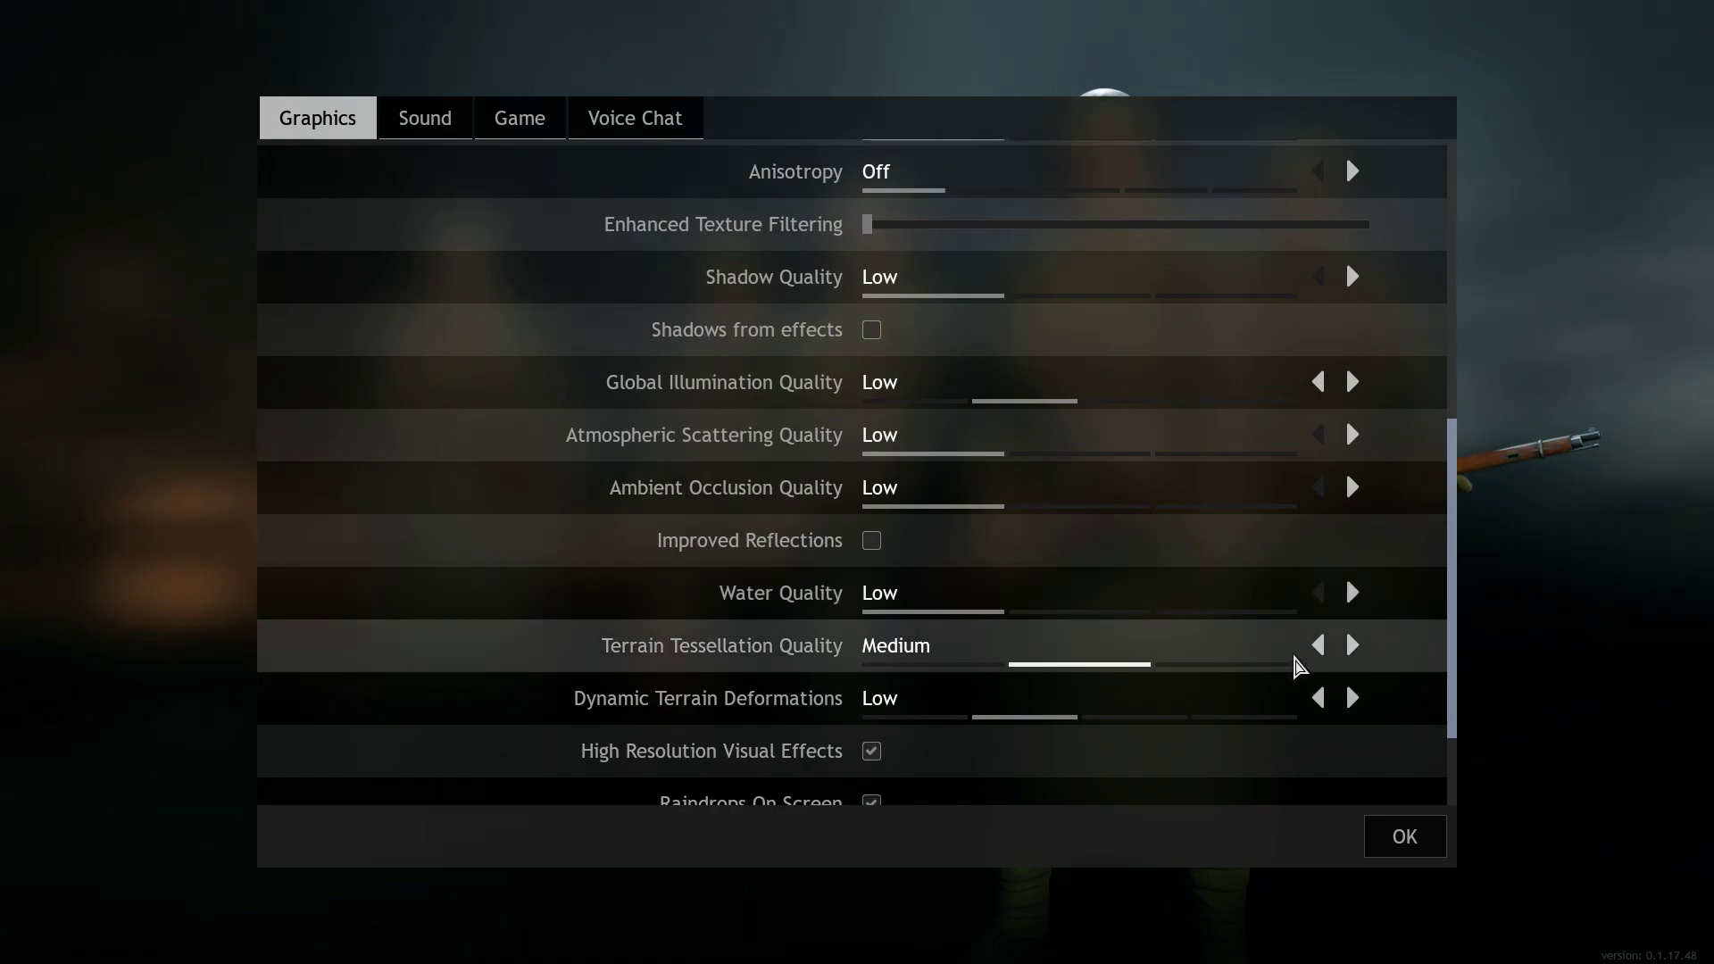
click(1318, 646)
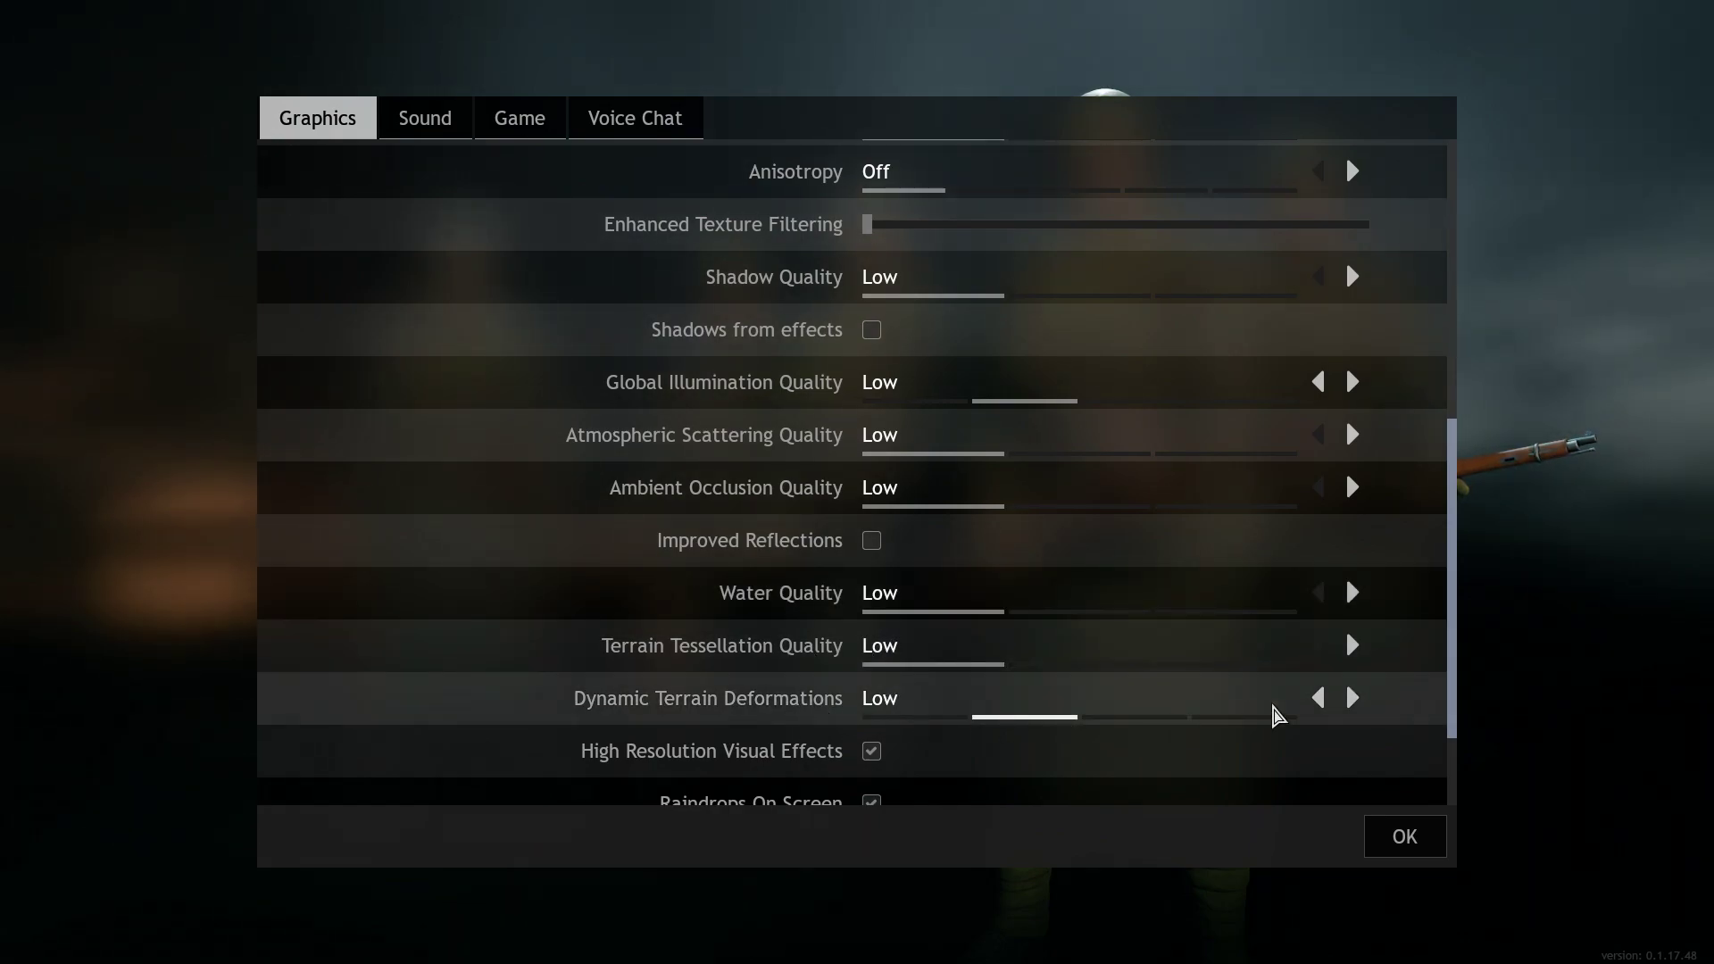
click(1319, 698)
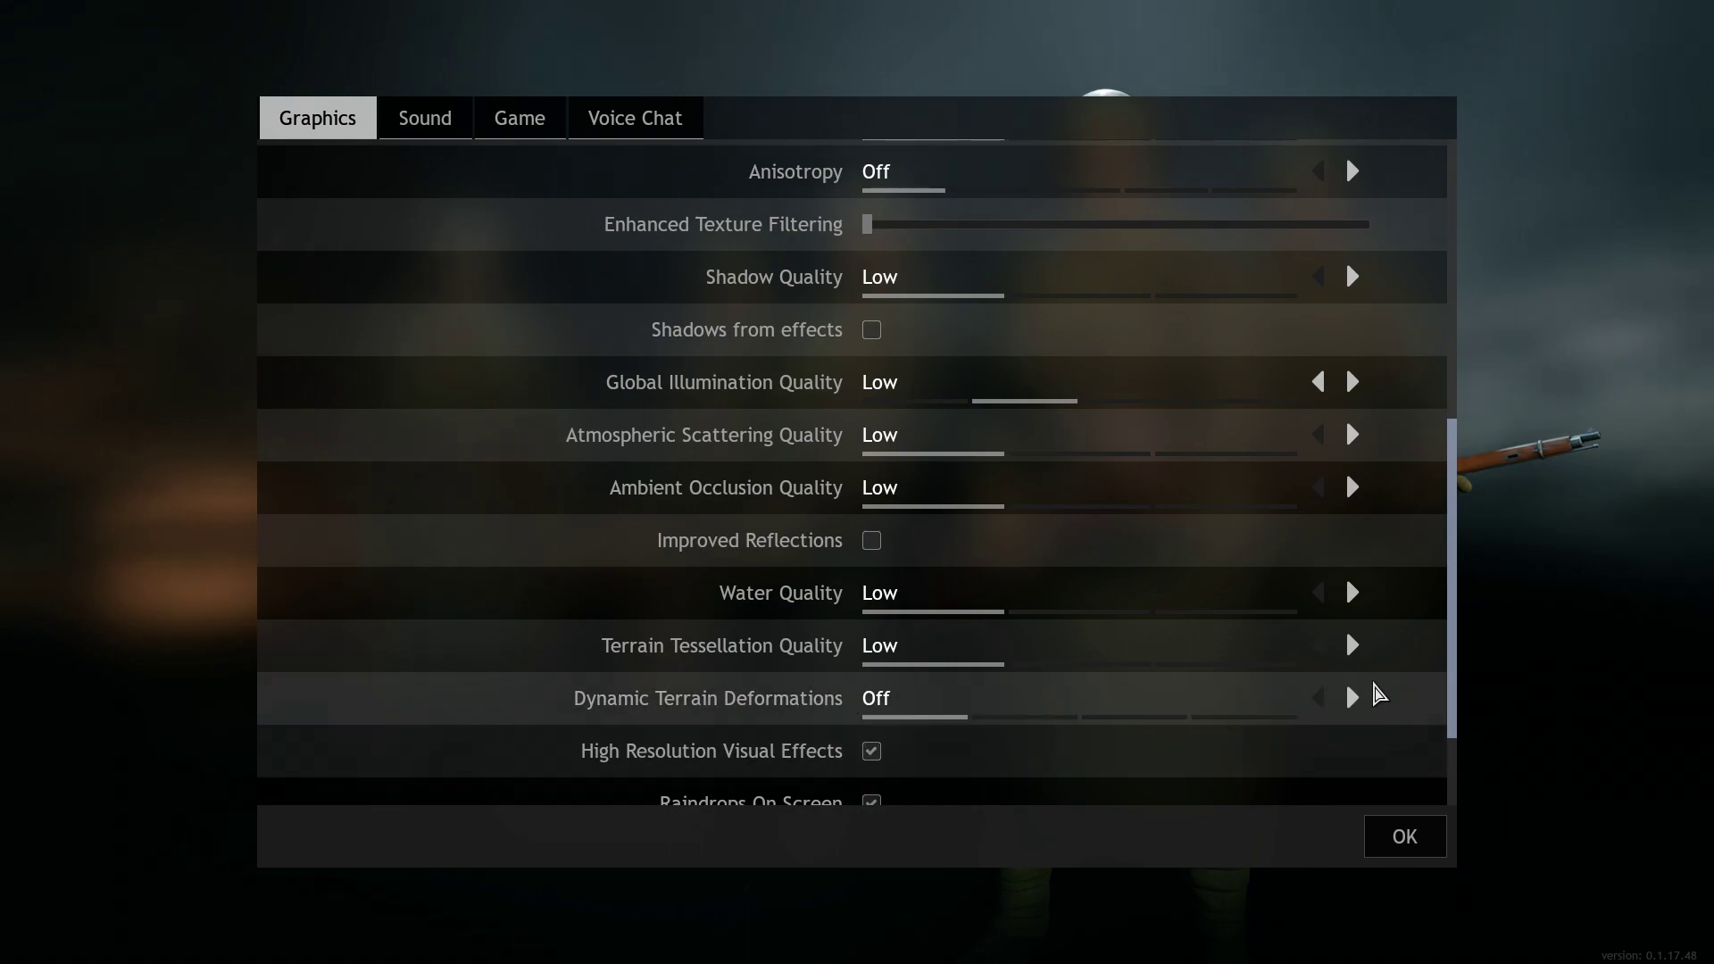
drag(1449, 680, 1424, 789)
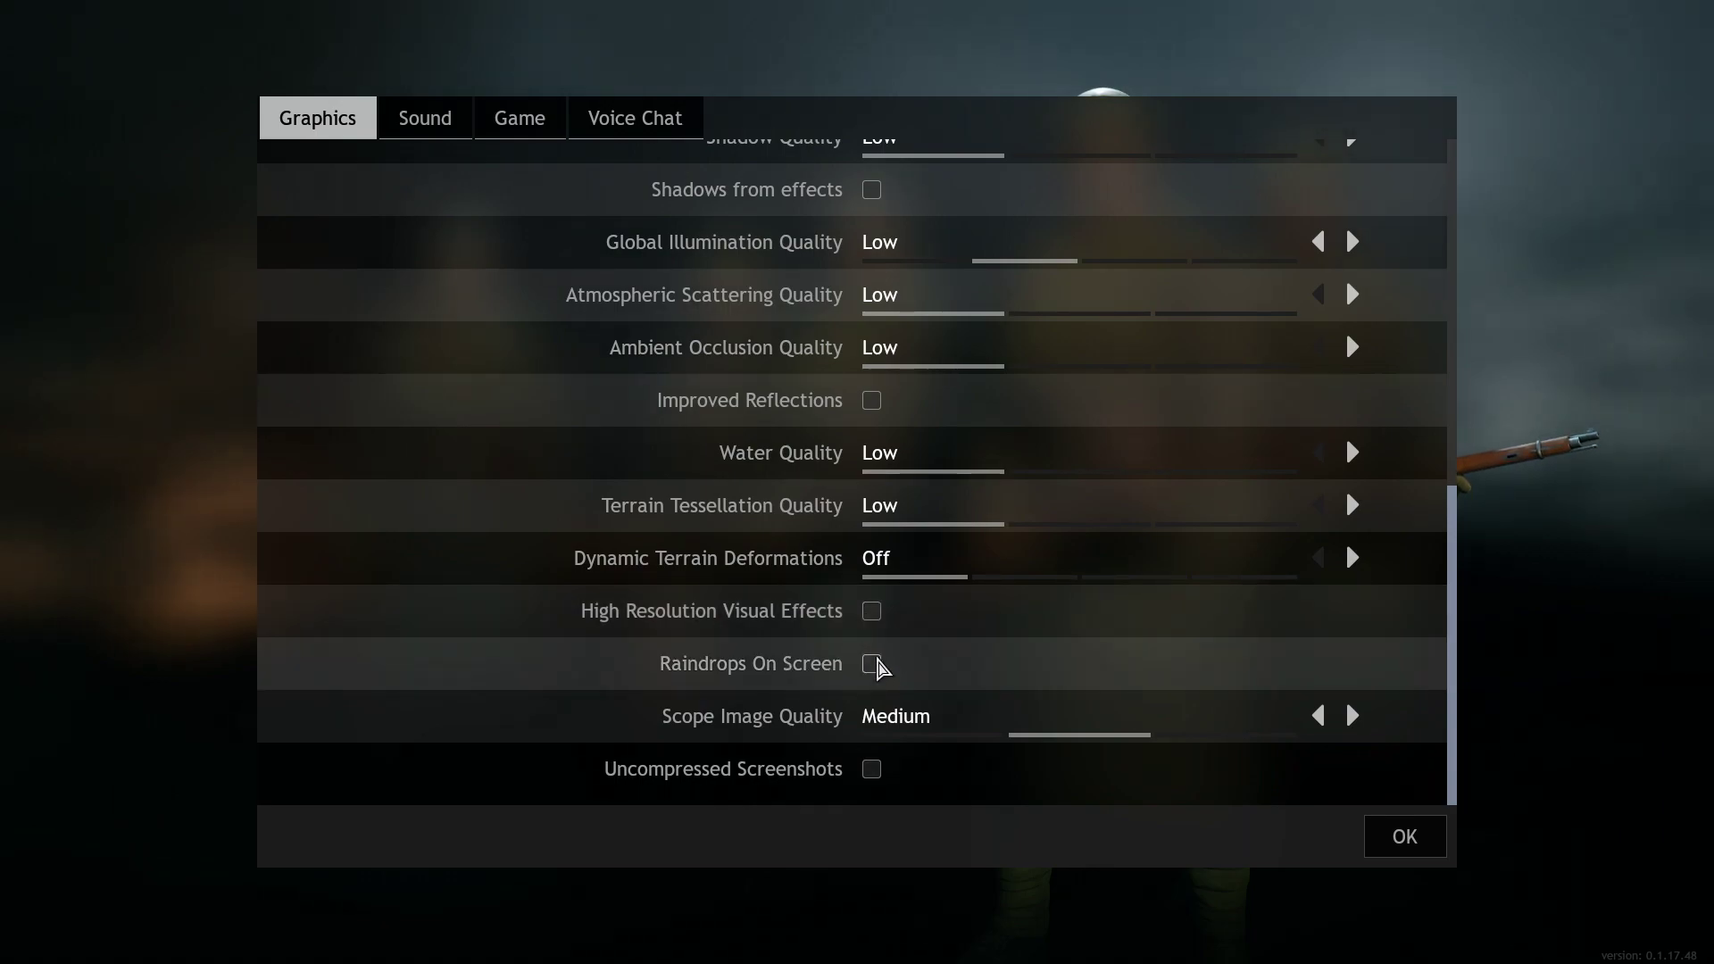
click(1317, 717)
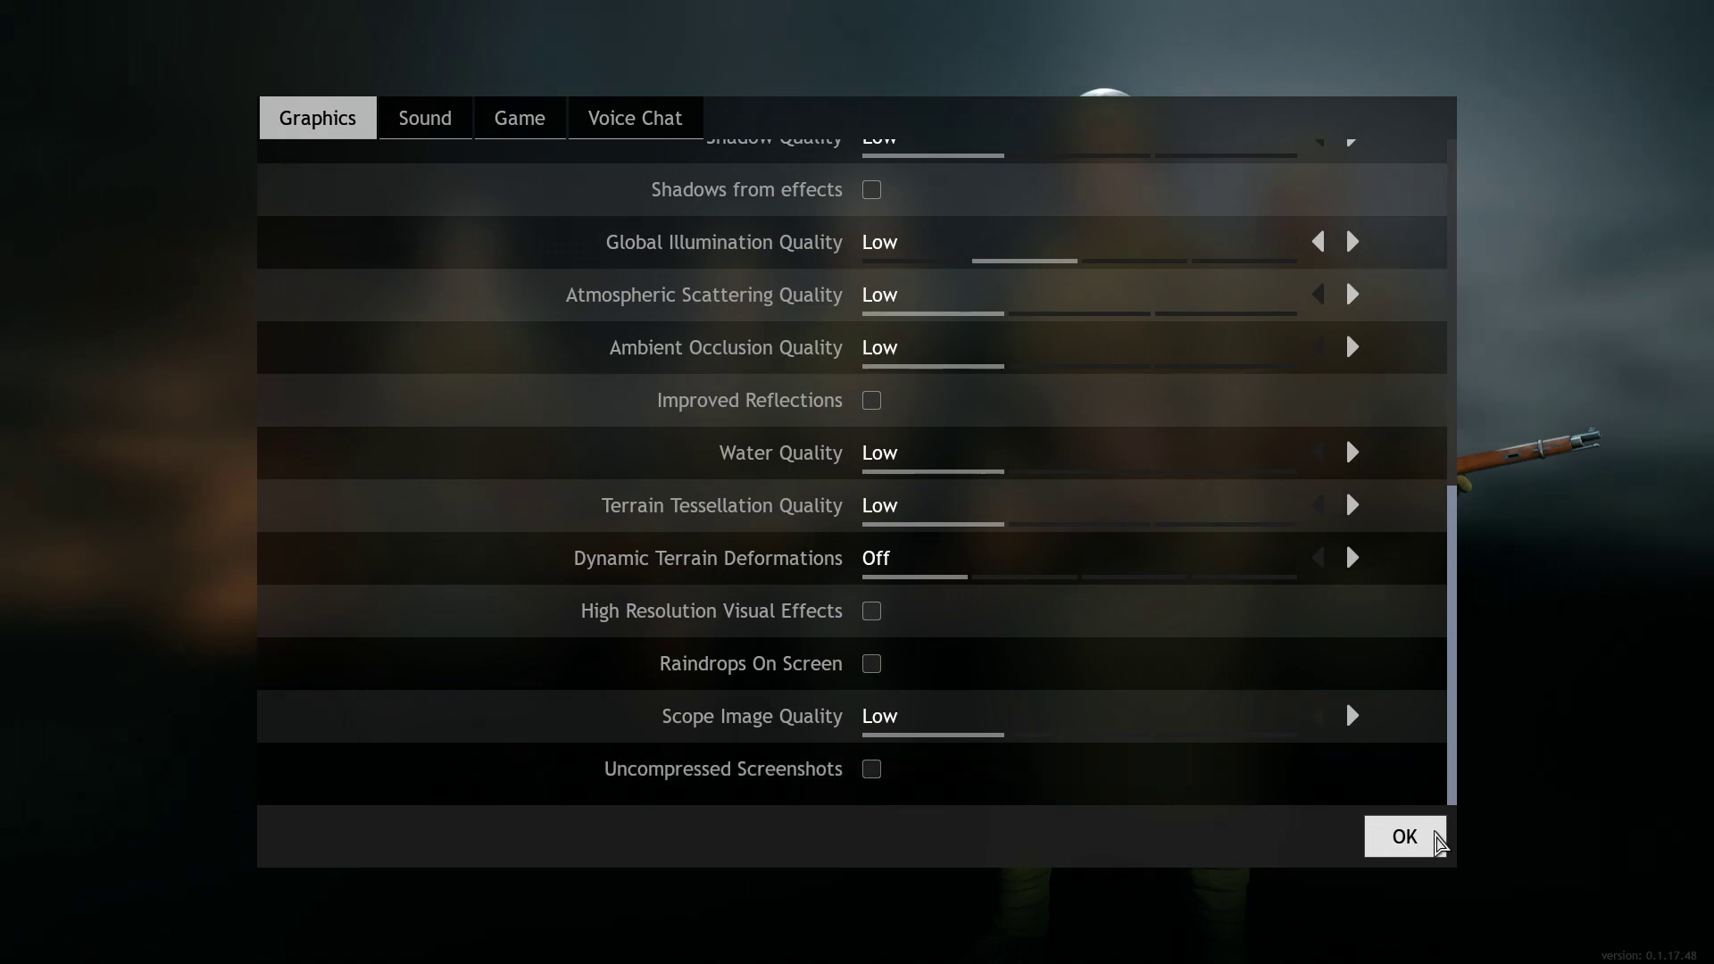
click(1434, 834)
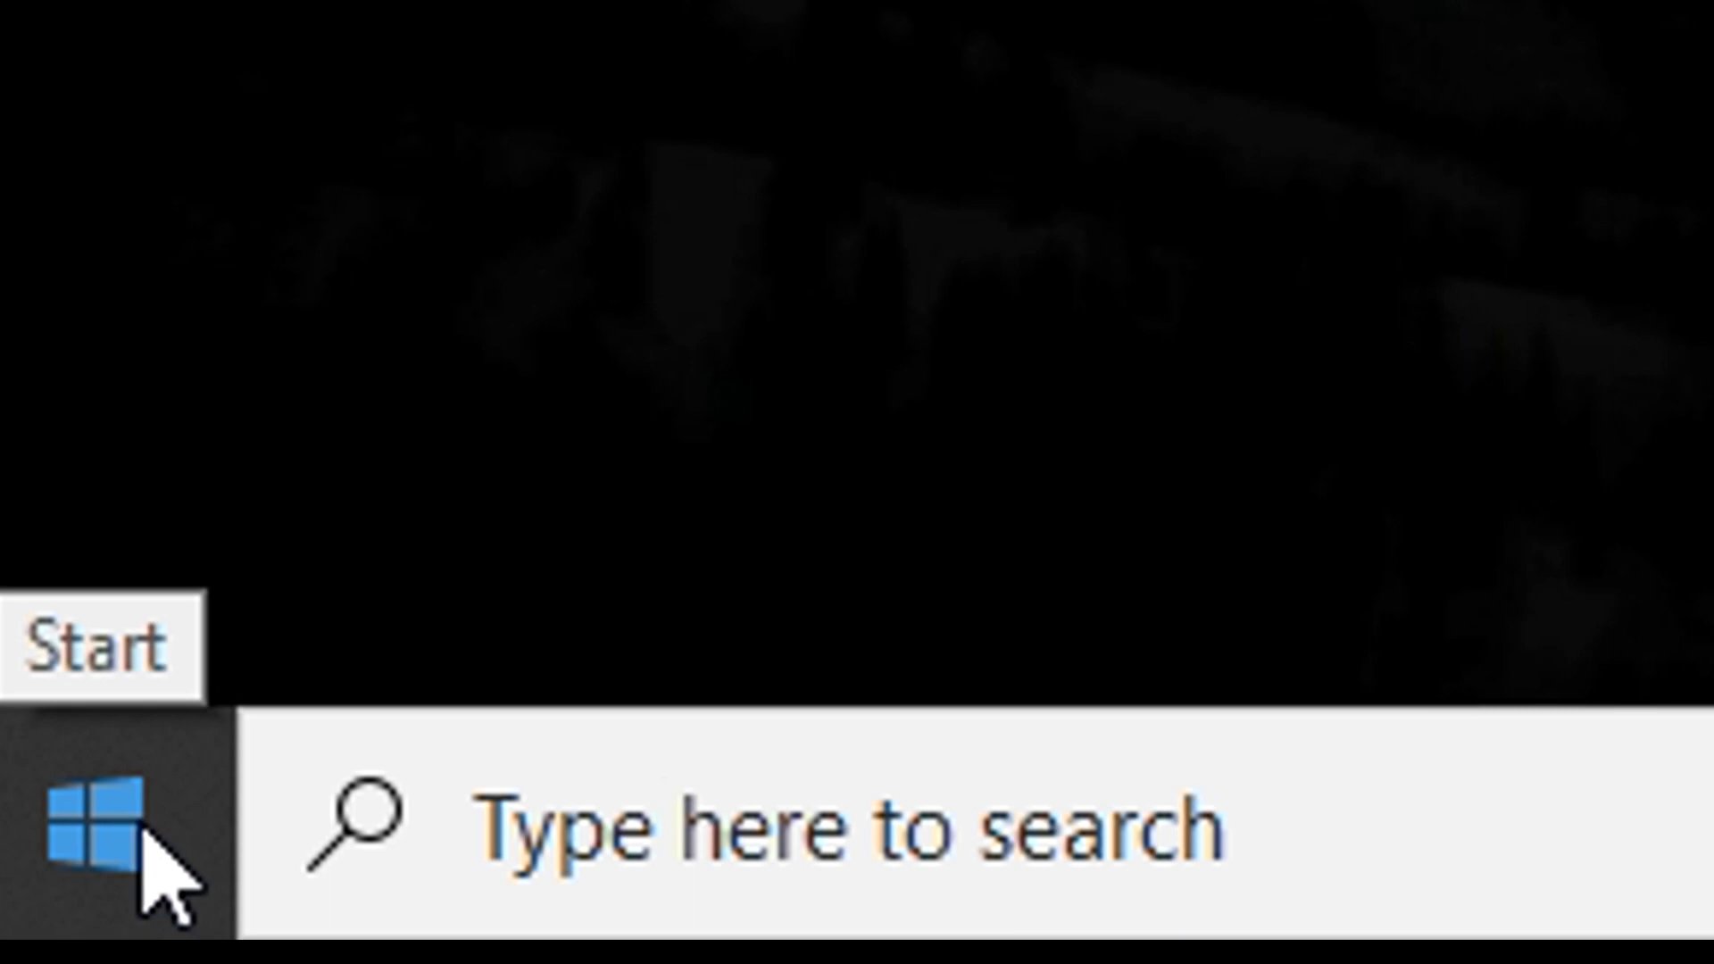
In Windows Settings > Gaming, review Xbox Game Bar and Game Mode, then reach Graphics settings
click(144, 831)
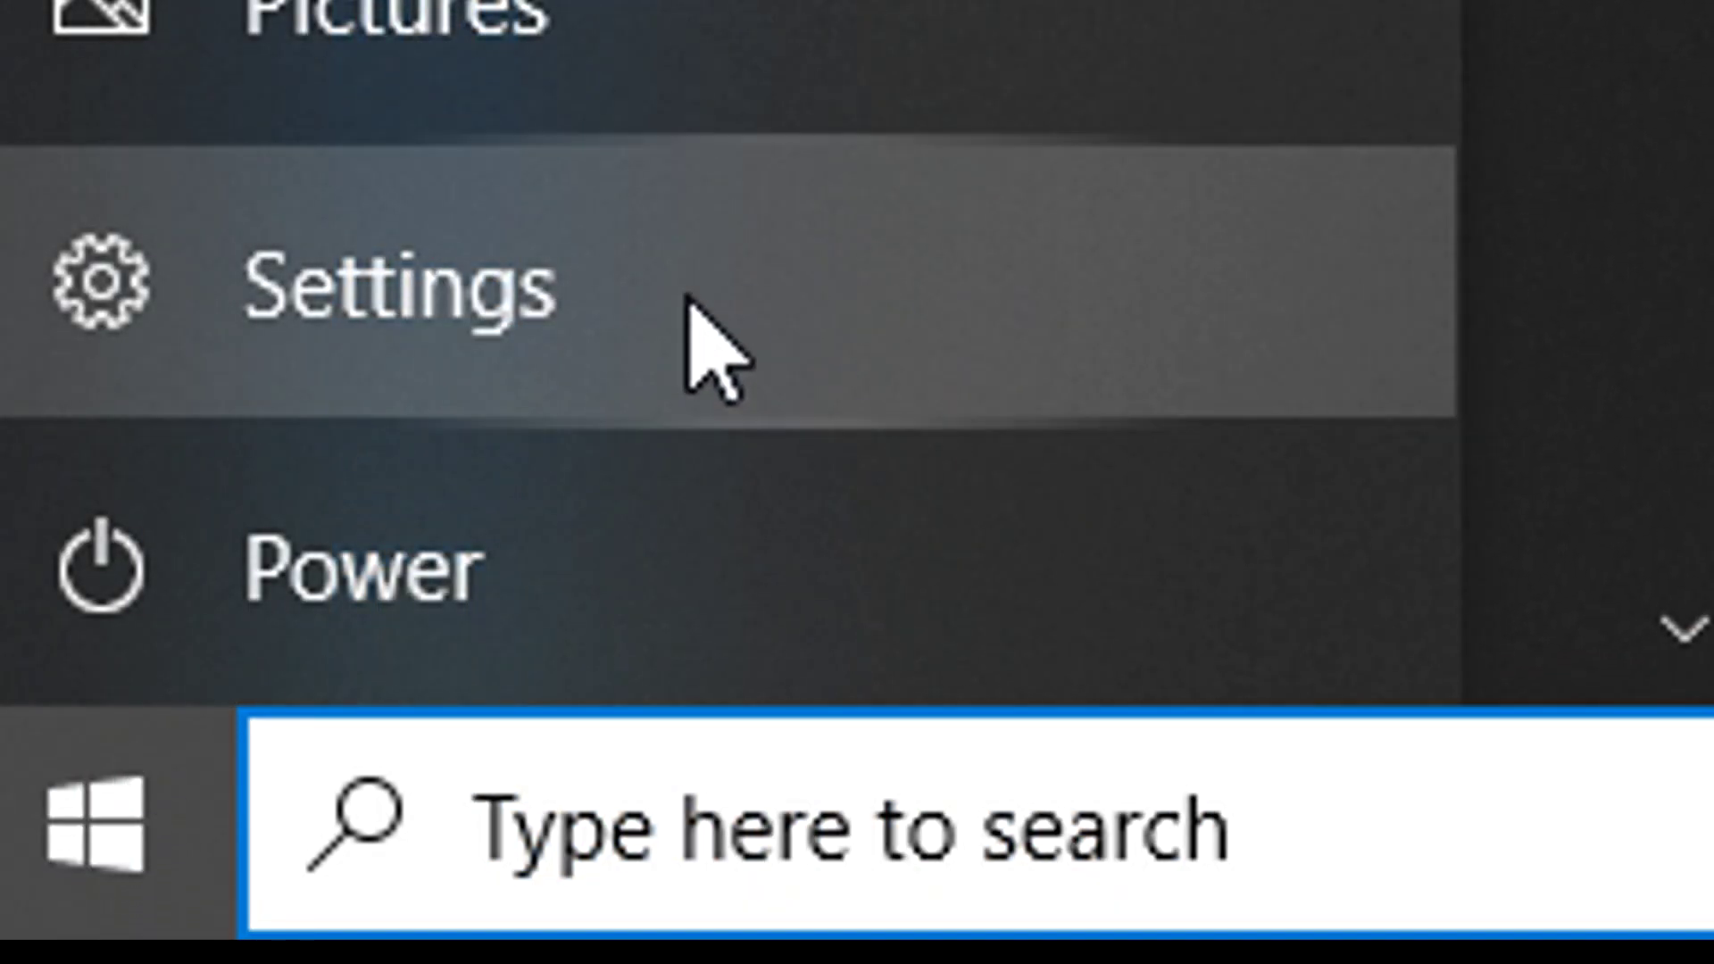
click(792, 307)
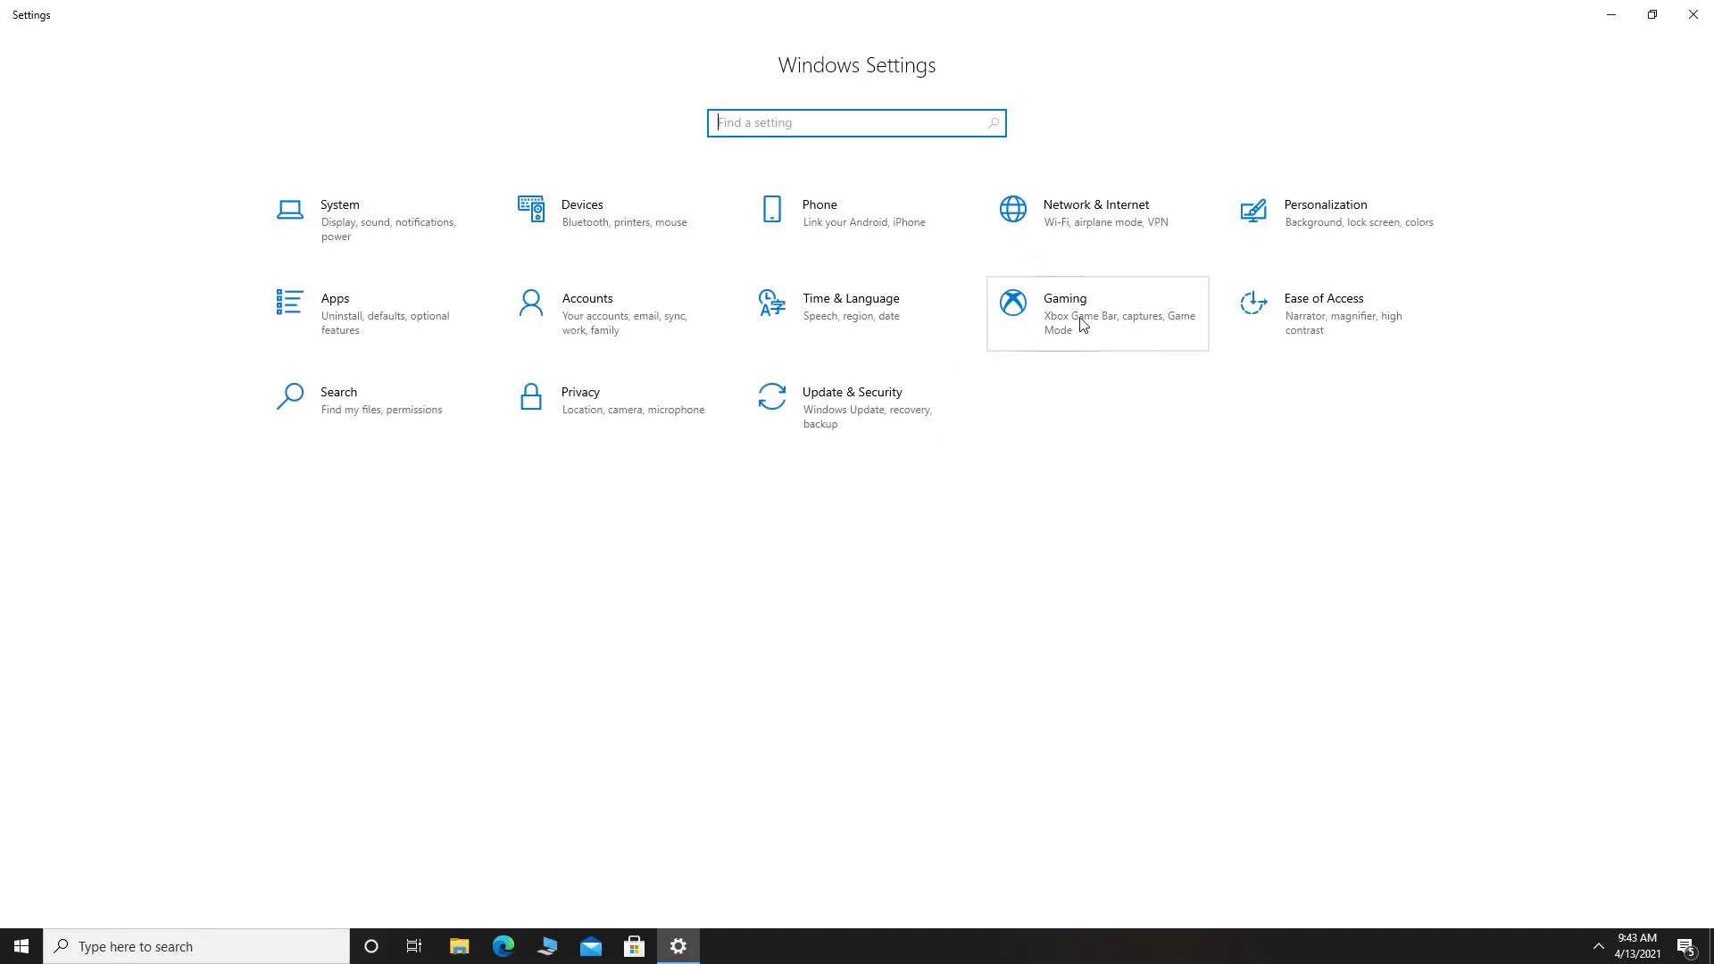
click(1061, 313)
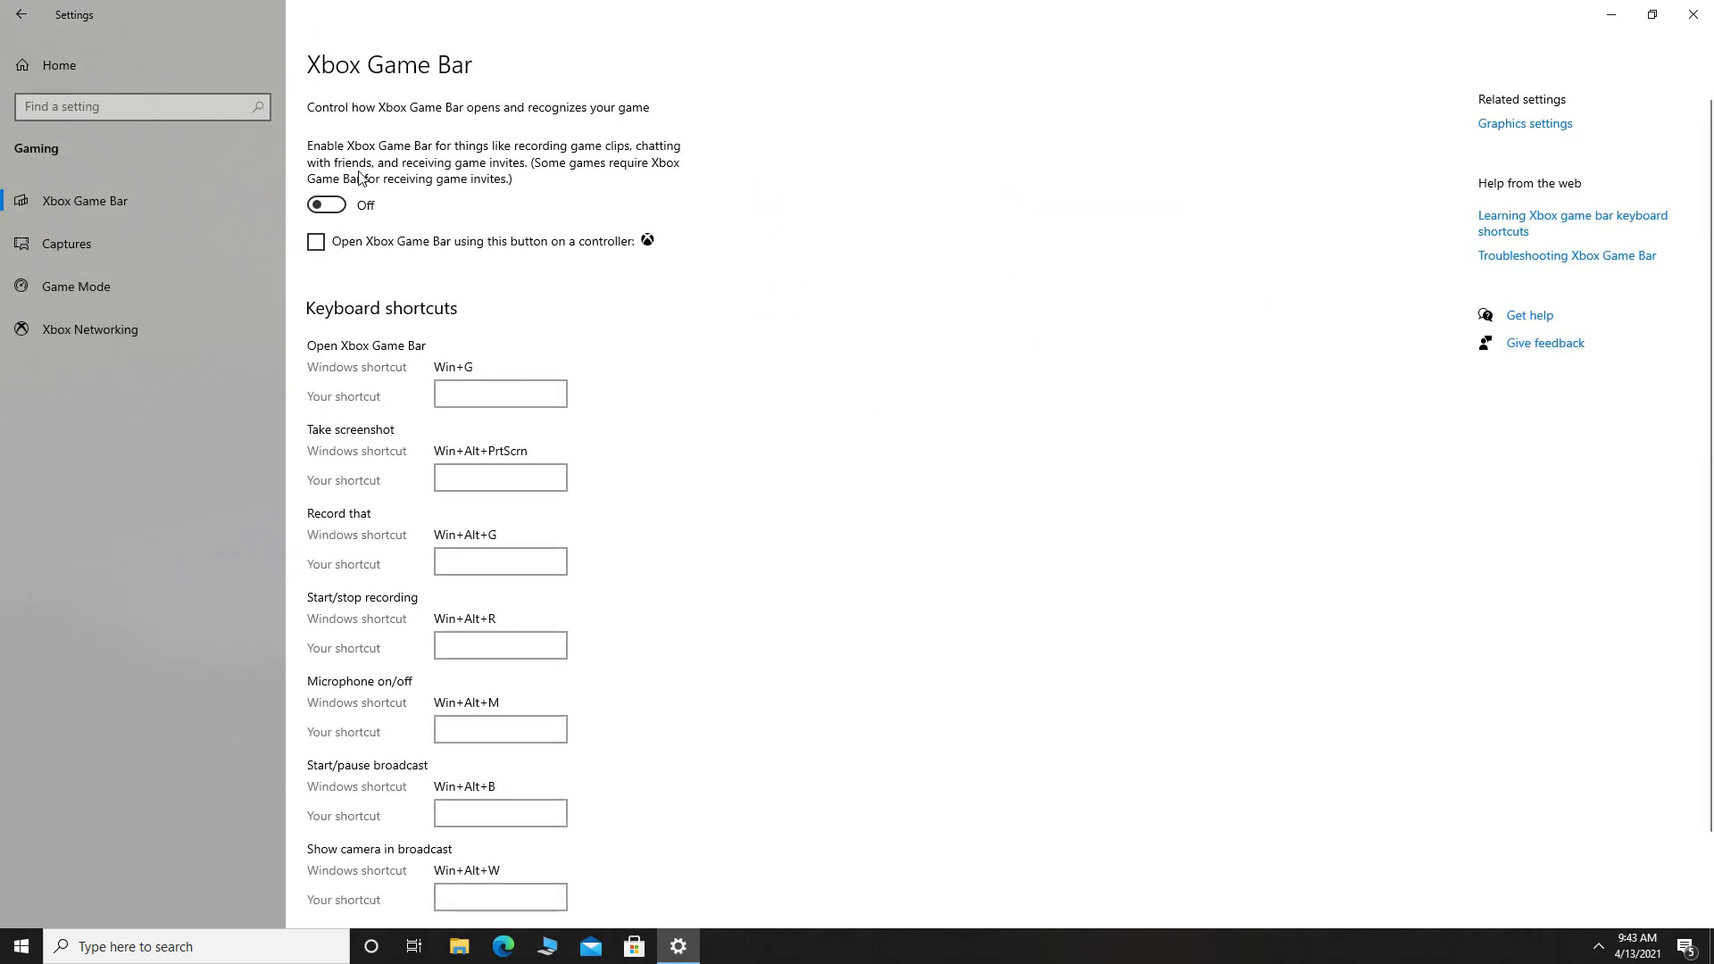
click(95, 287)
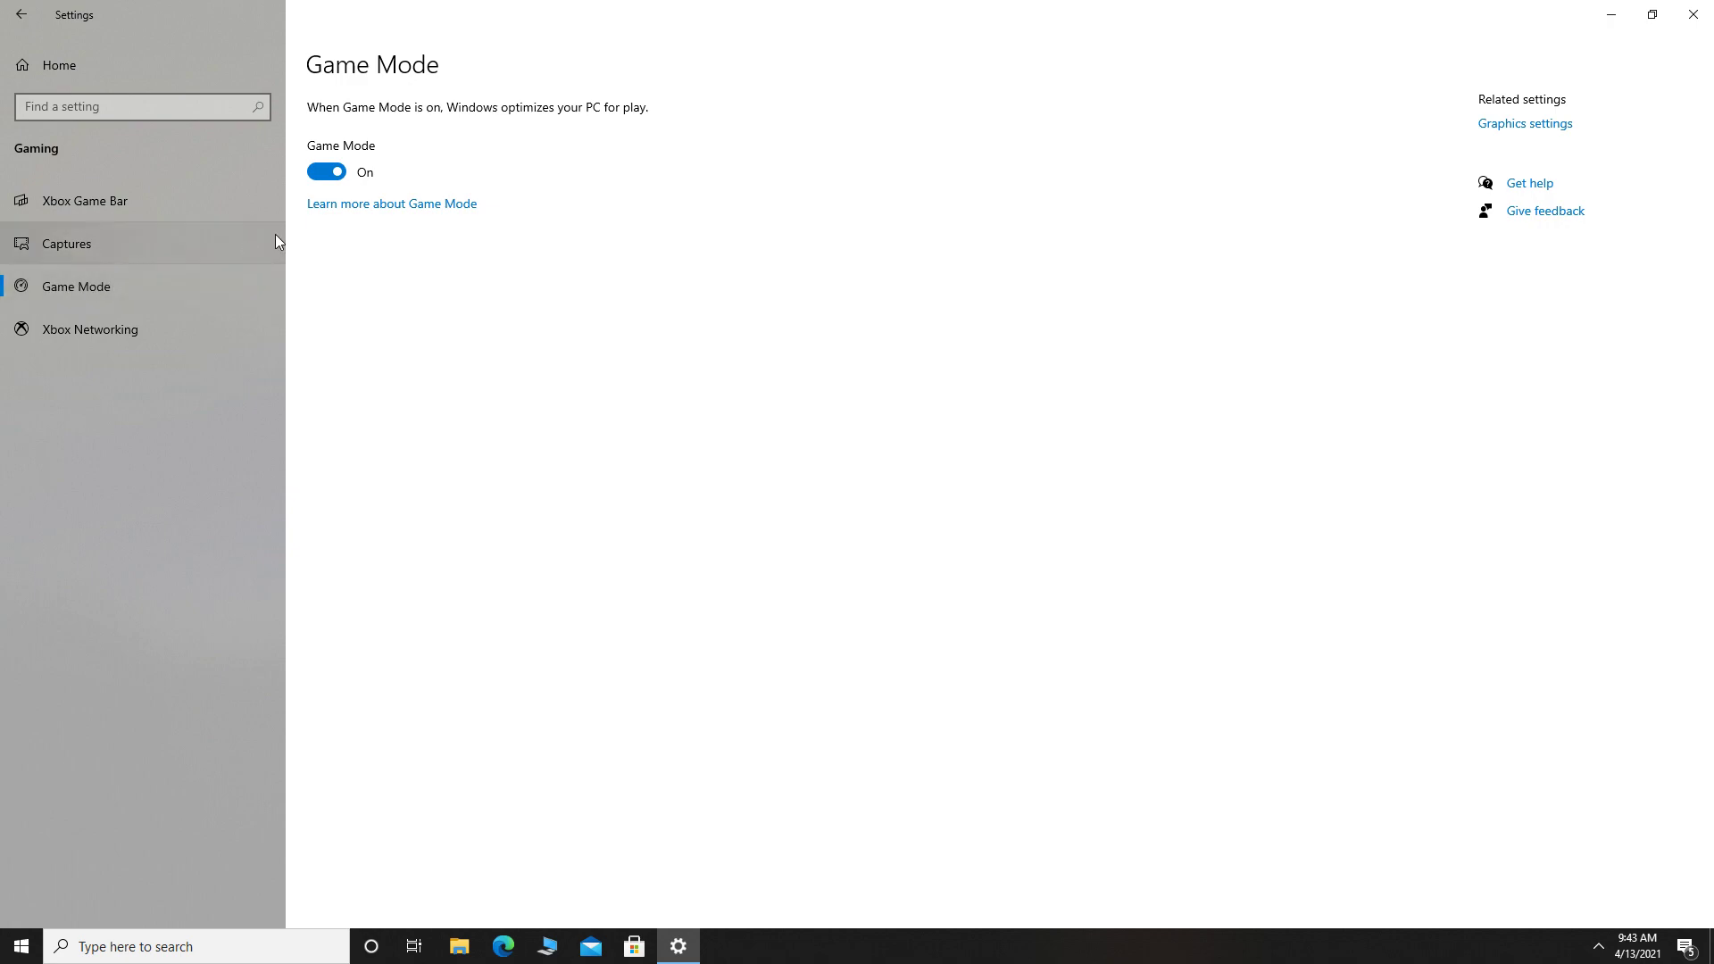
click(327, 175)
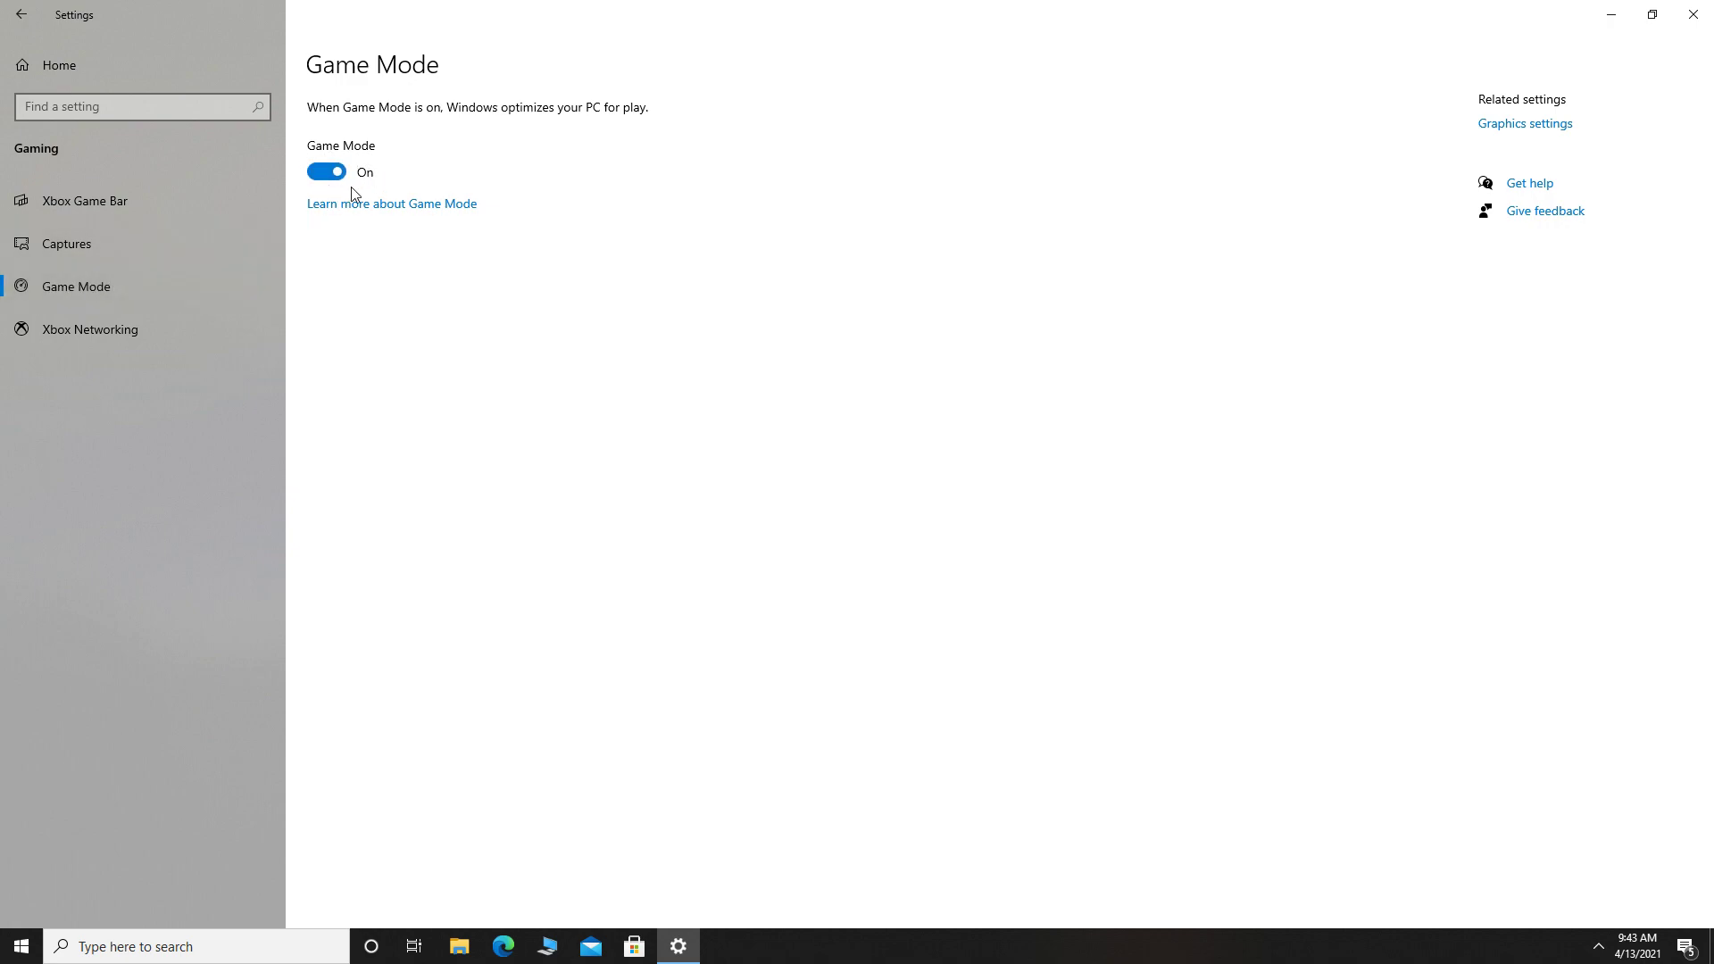
click(1529, 123)
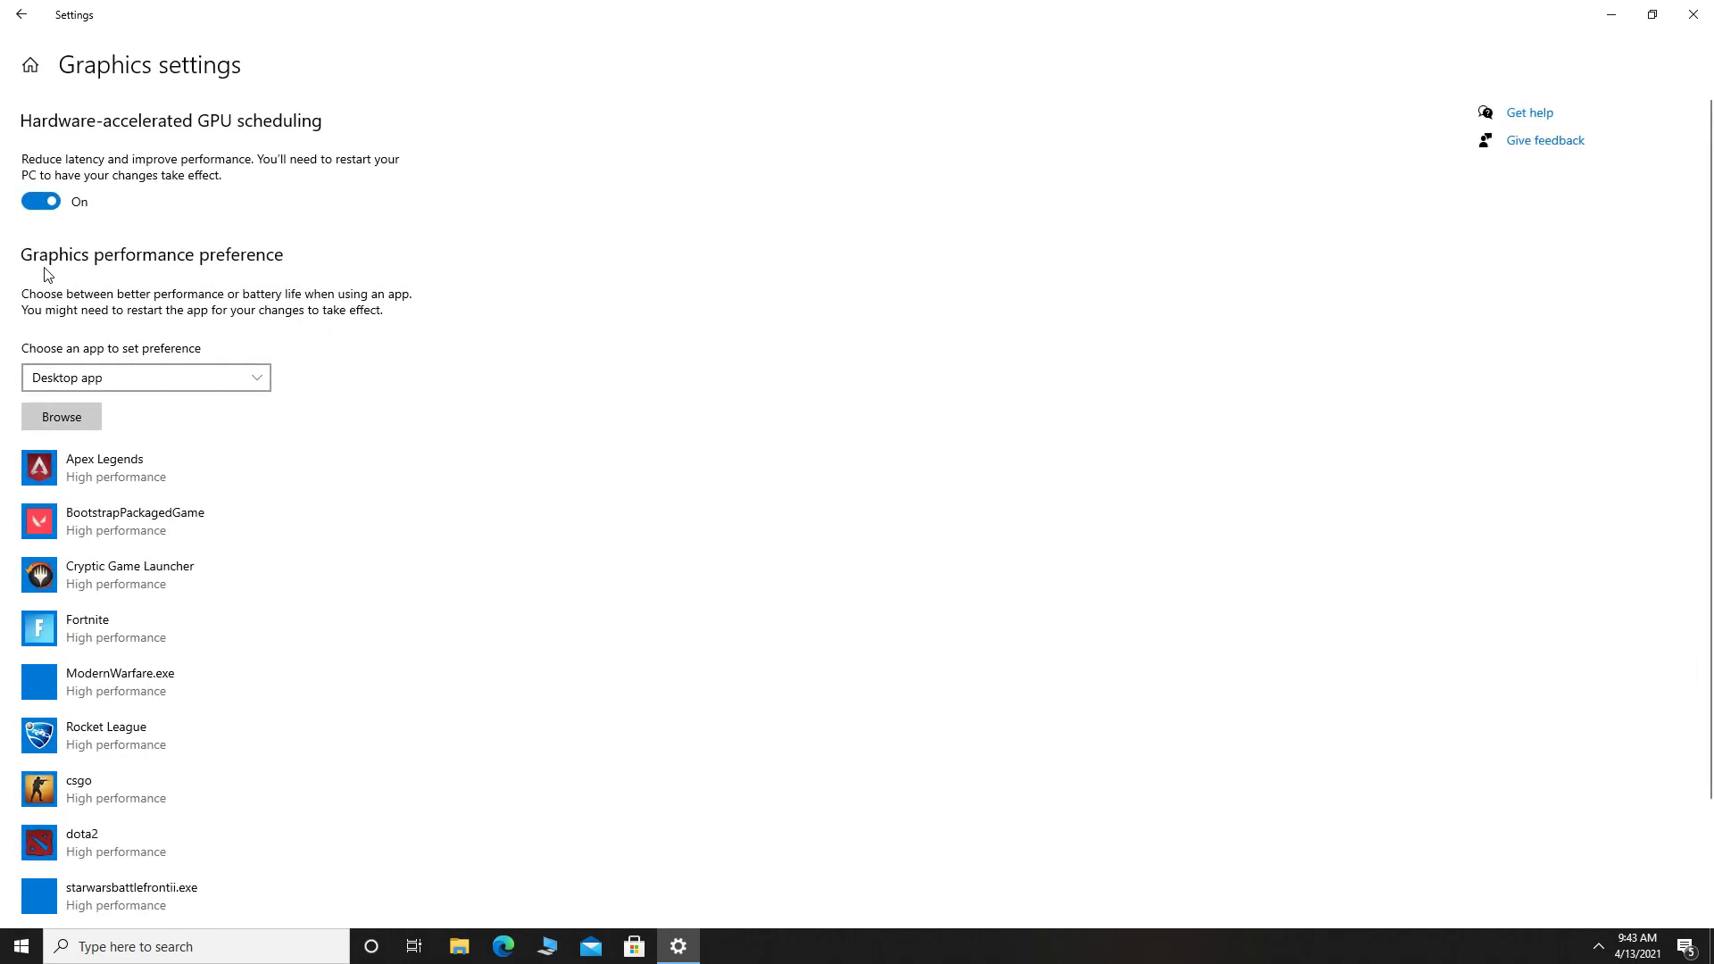
Keep GPU scheduling on and add H:\Enlisted\win64\enlisted.exe to the graphics preference list
click(35, 202)
click(99, 418)
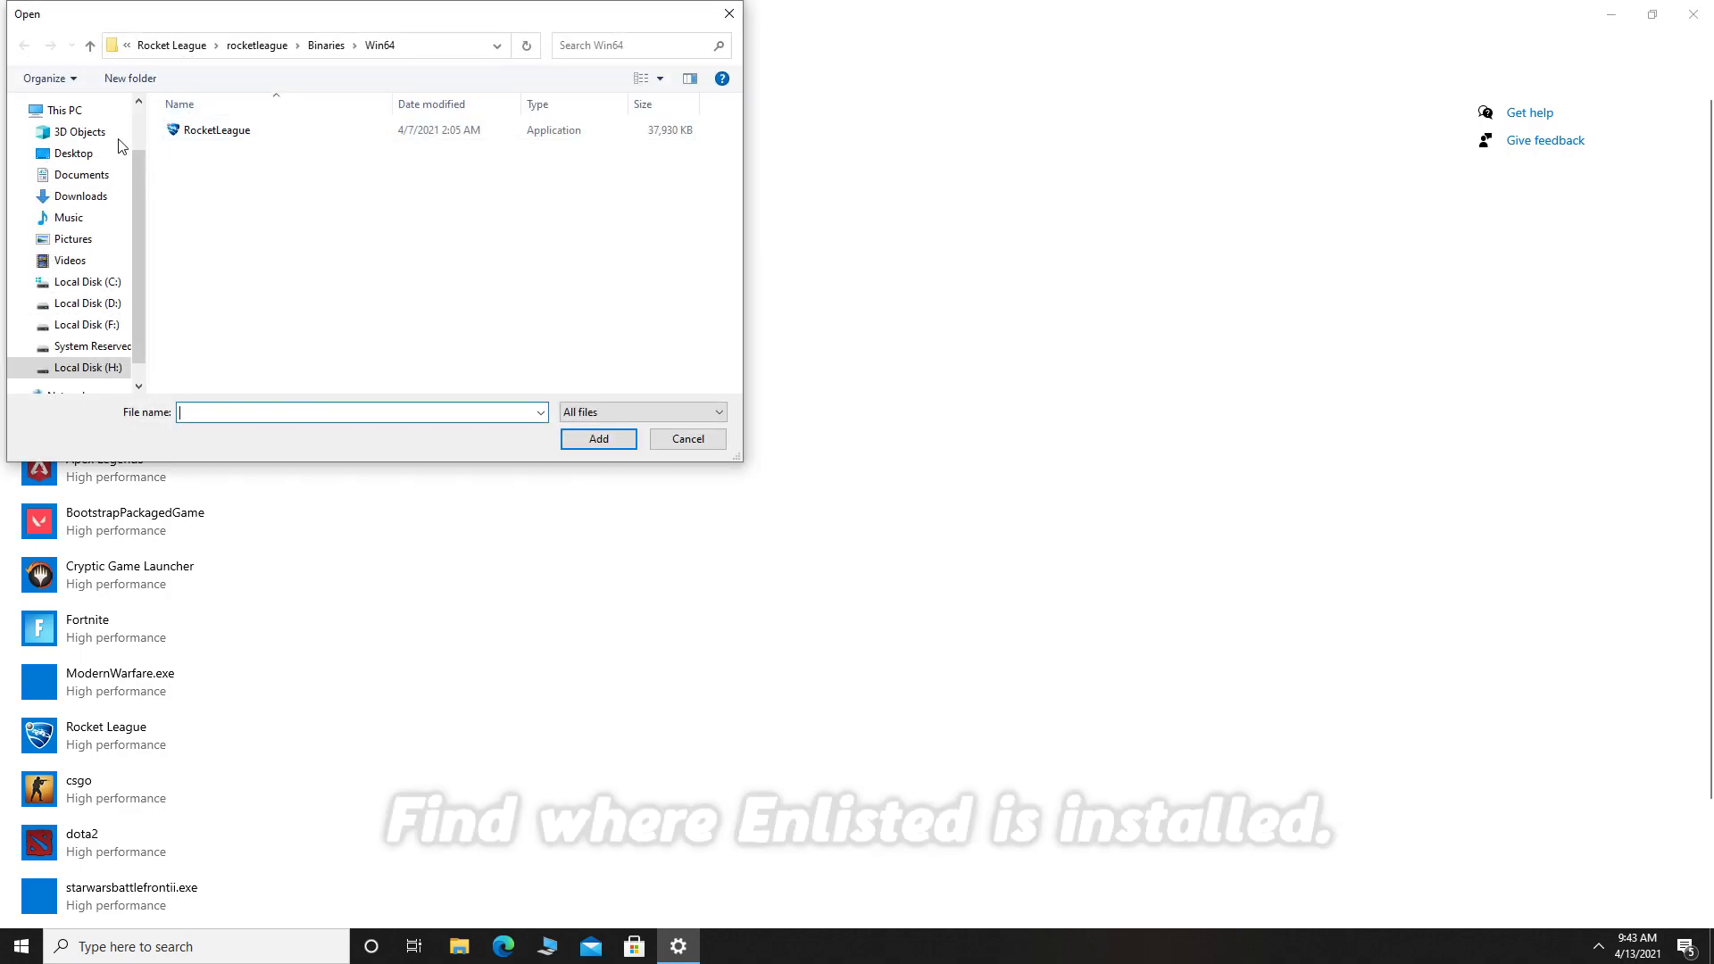
click(86, 367)
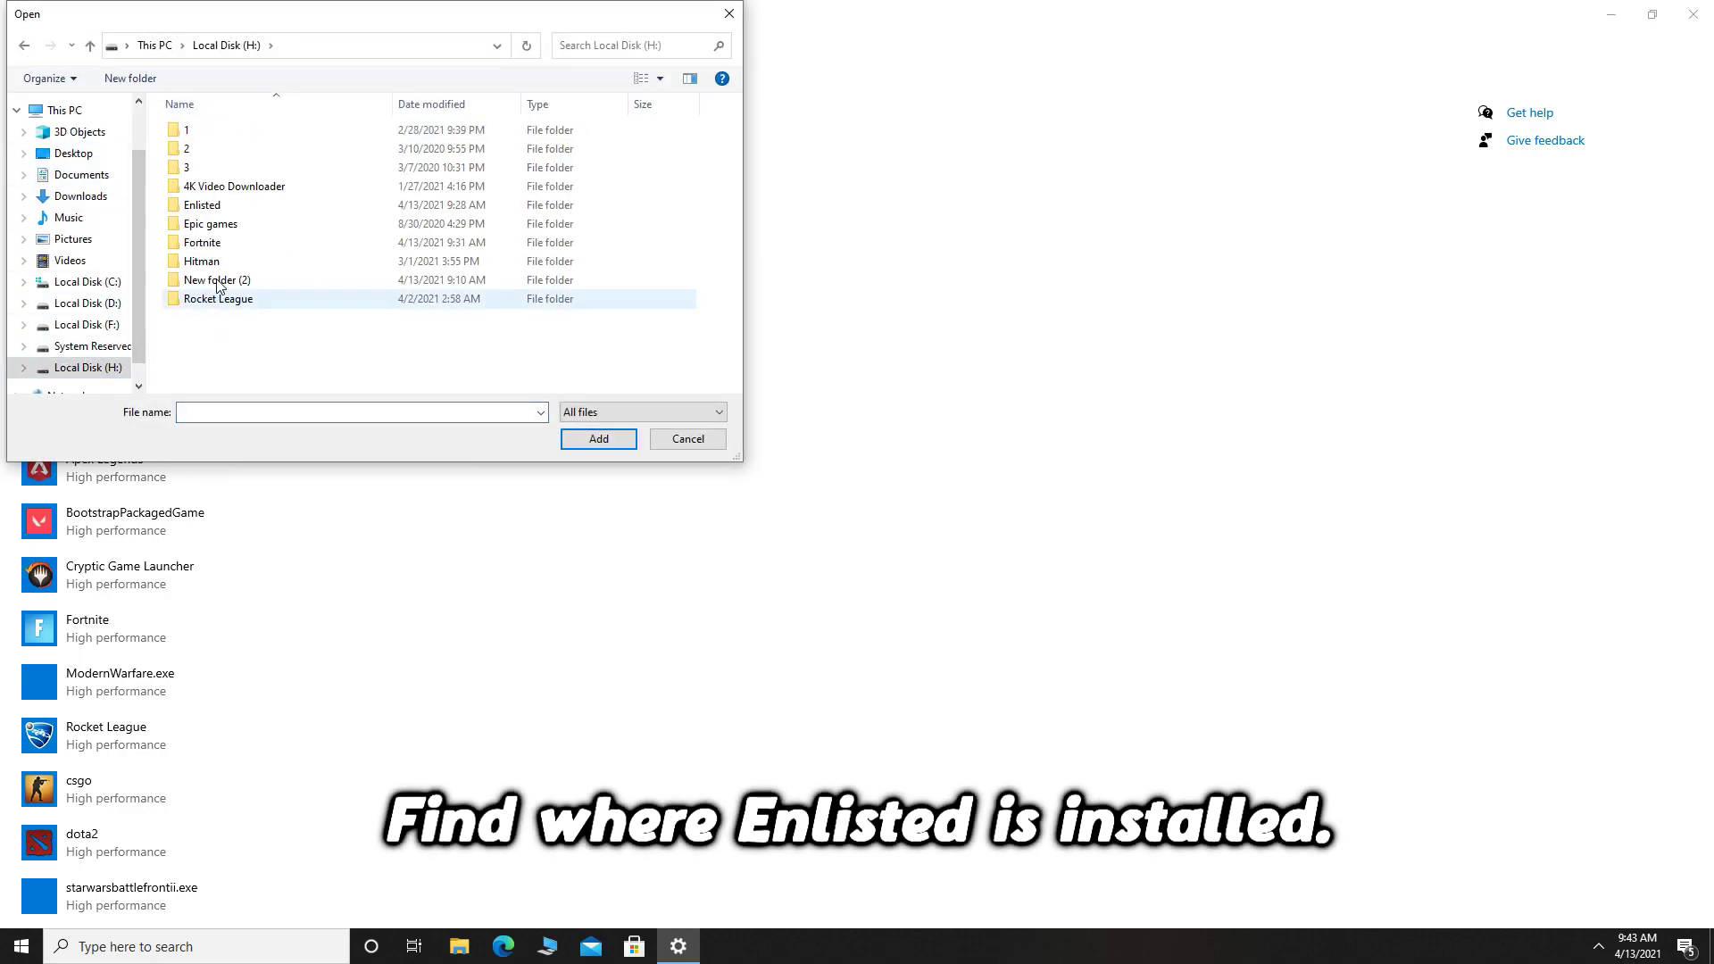
click(205, 211)
double_click(288, 207)
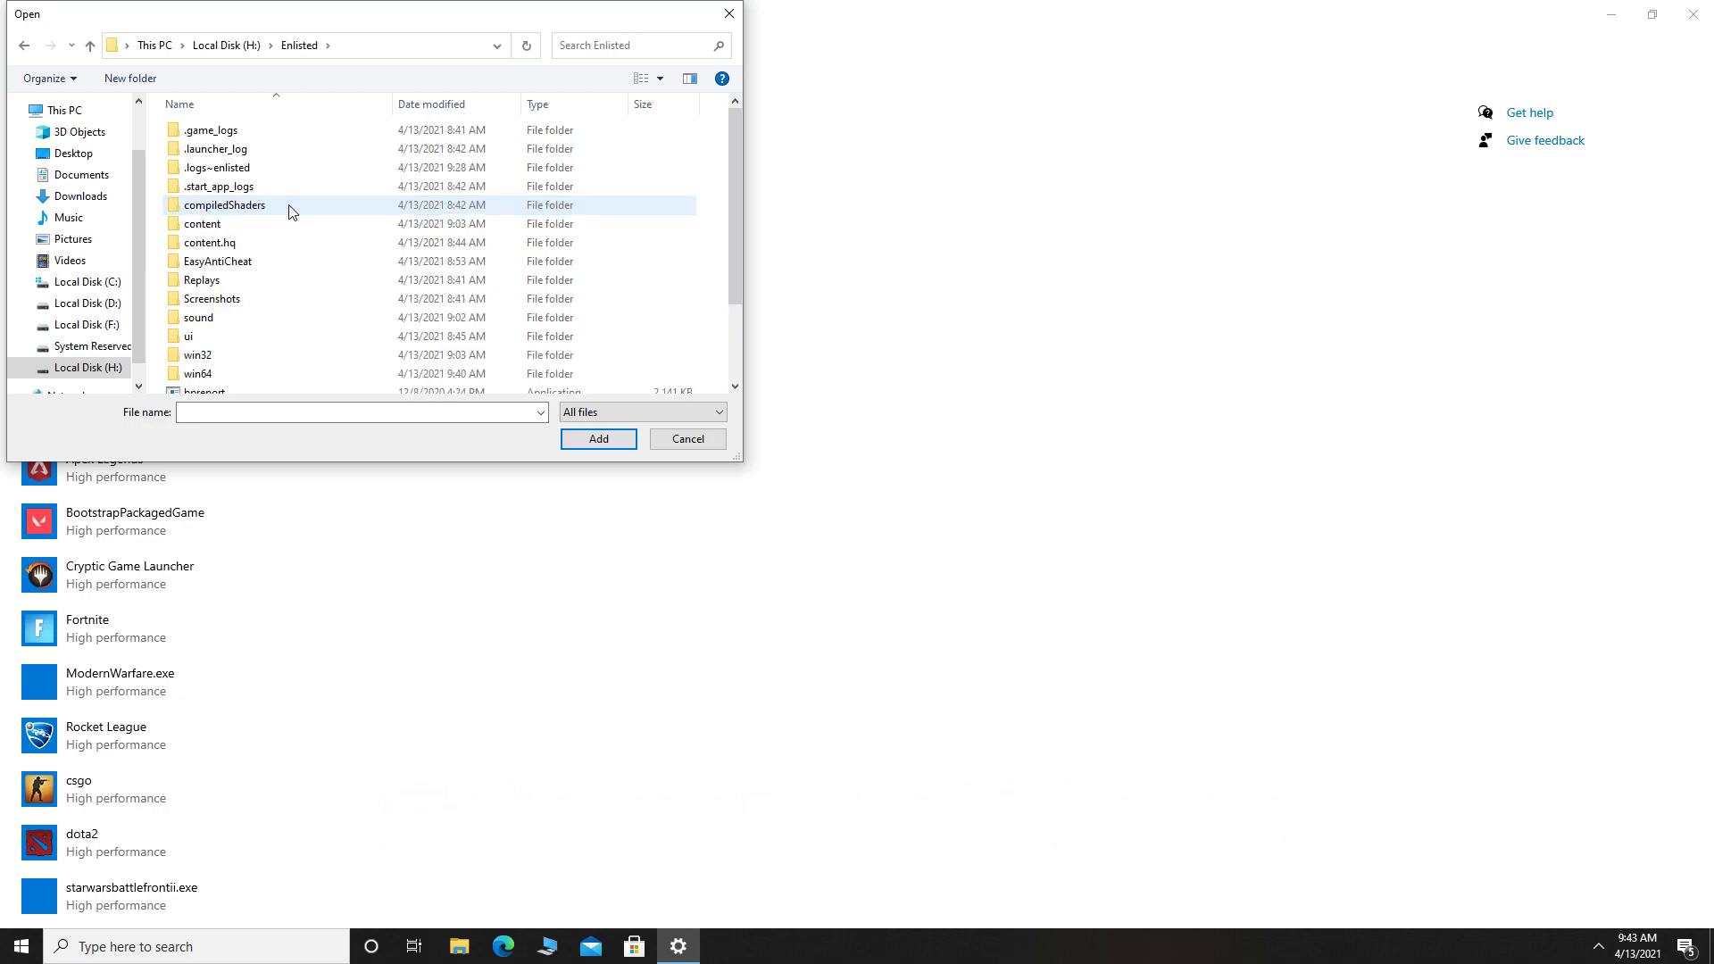
click(203, 378)
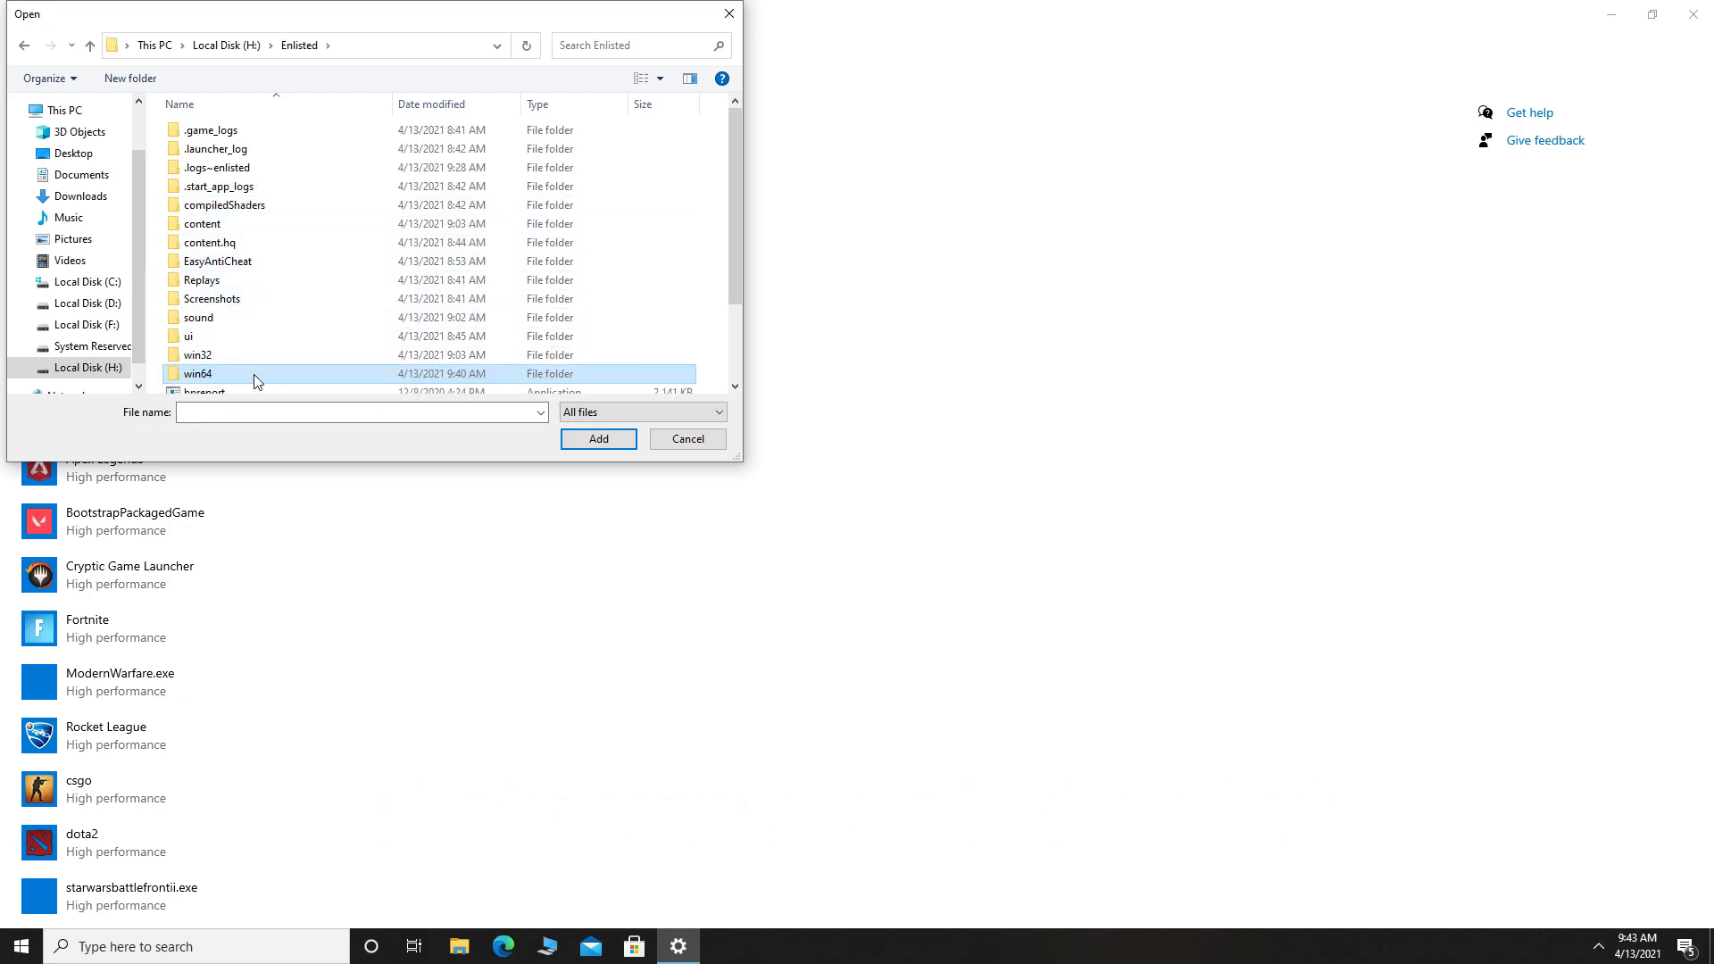
double_click(255, 381)
click(194, 162)
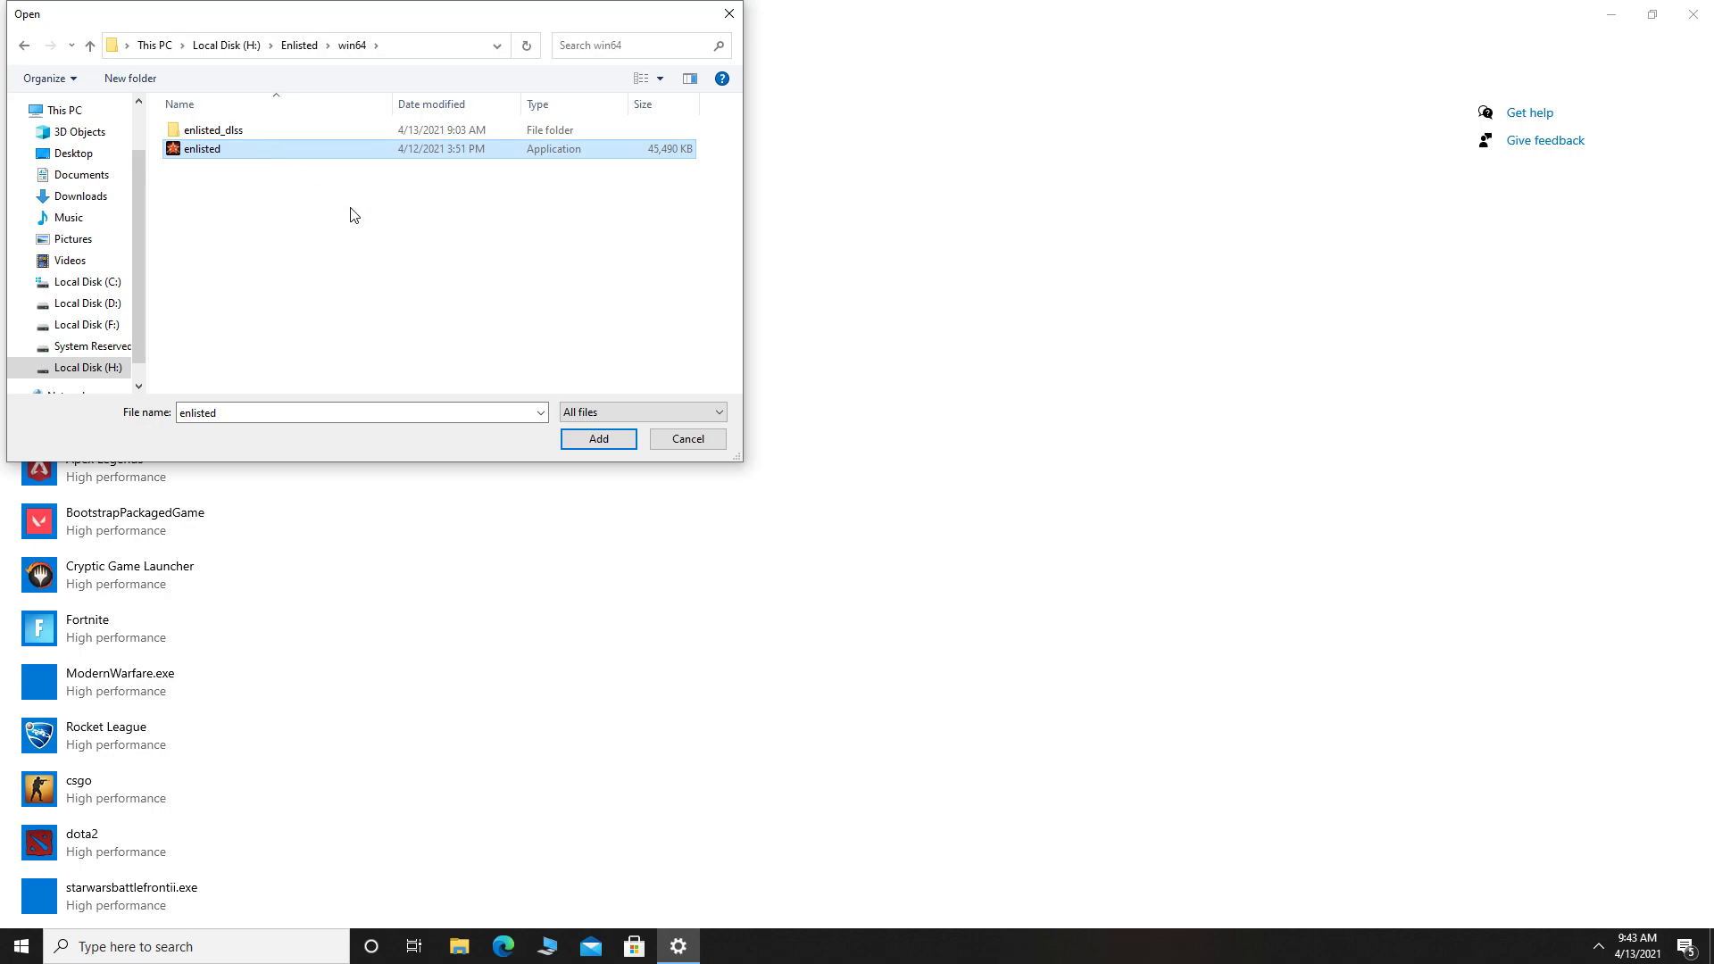
click(585, 443)
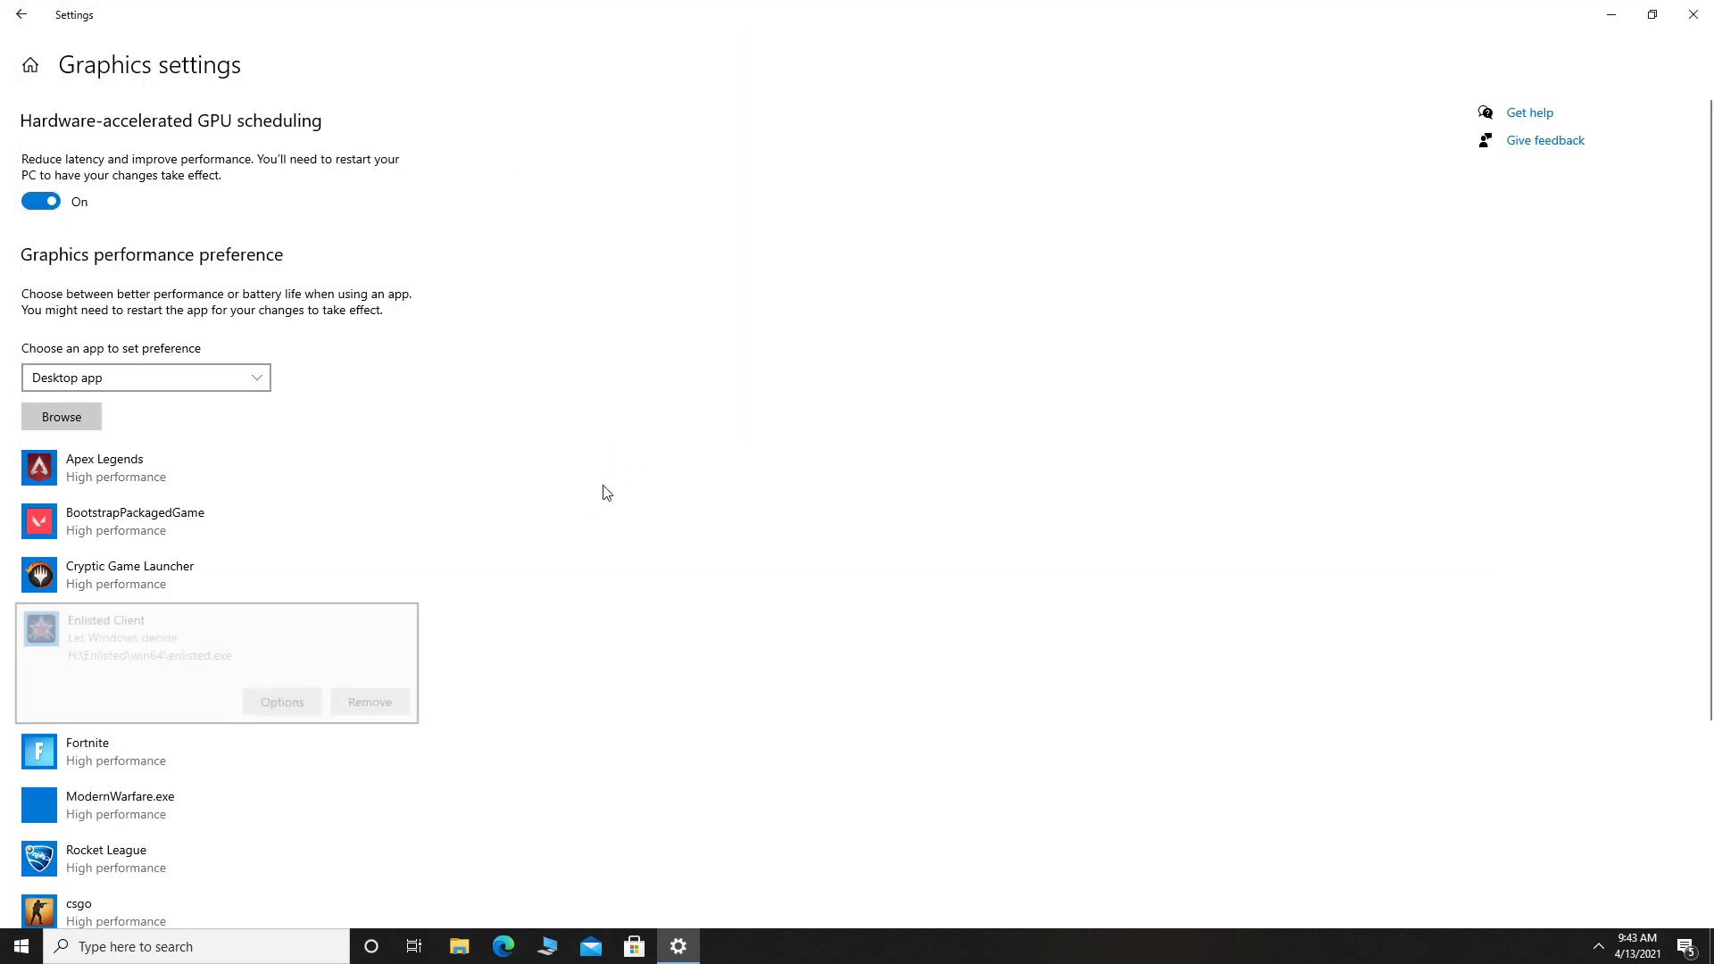
Save High performance for Enlisted Client and close Settings
click(282, 702)
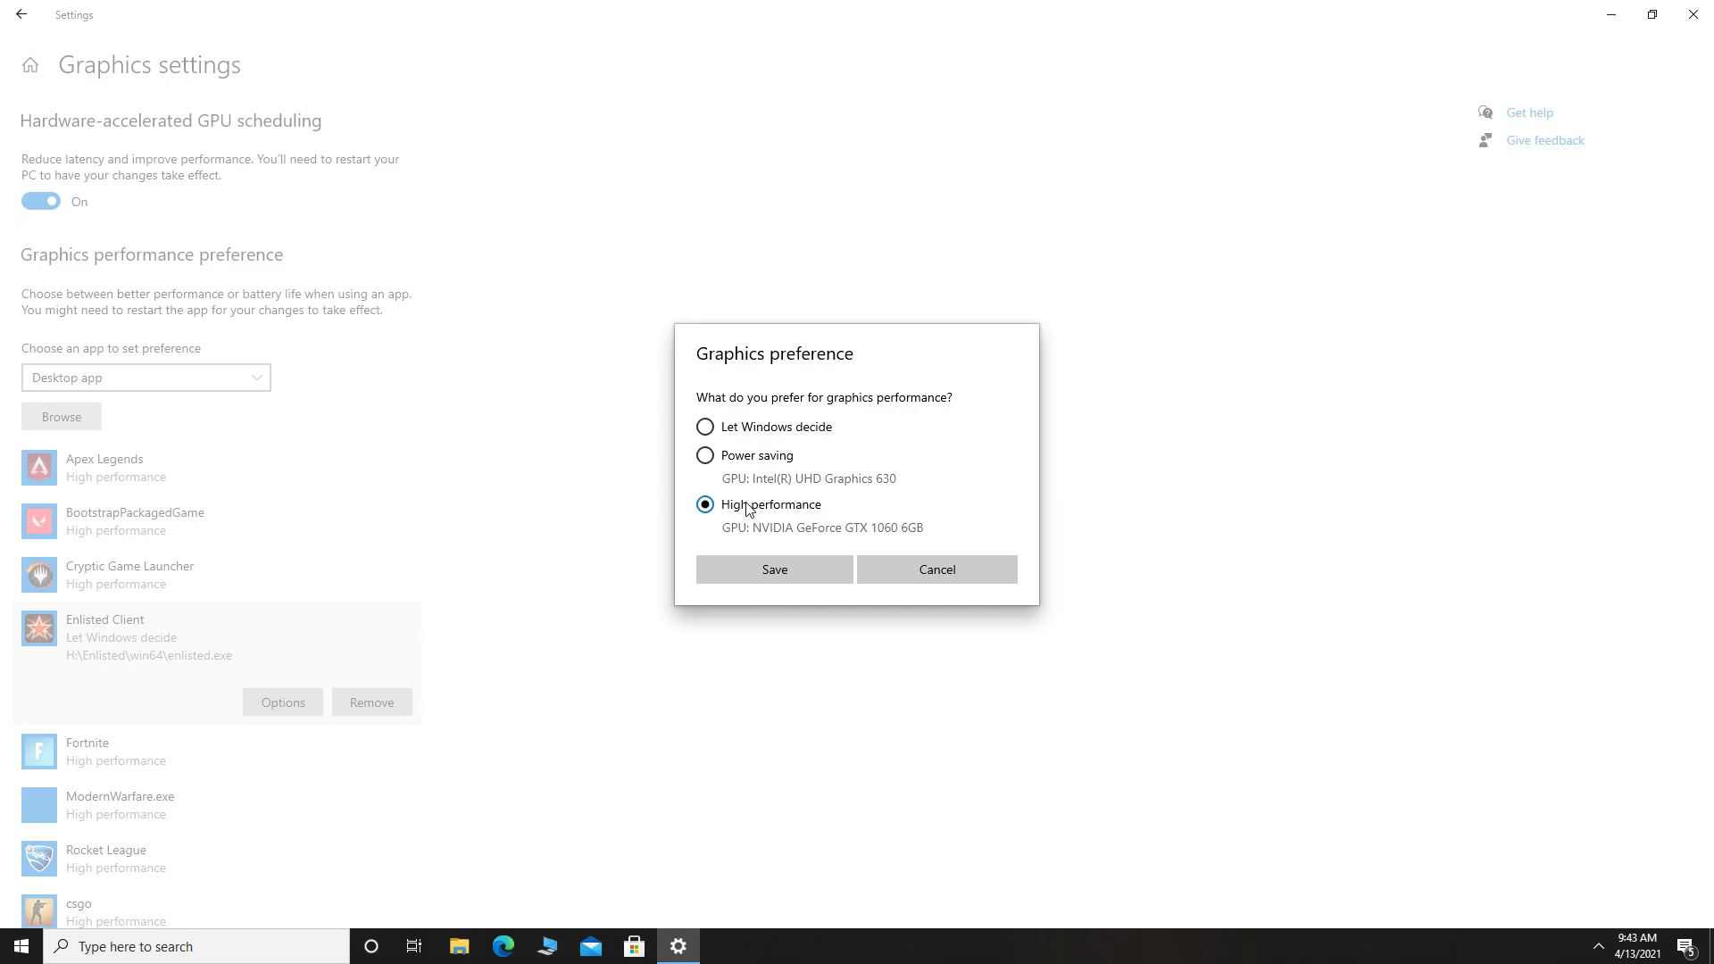
click(800, 570)
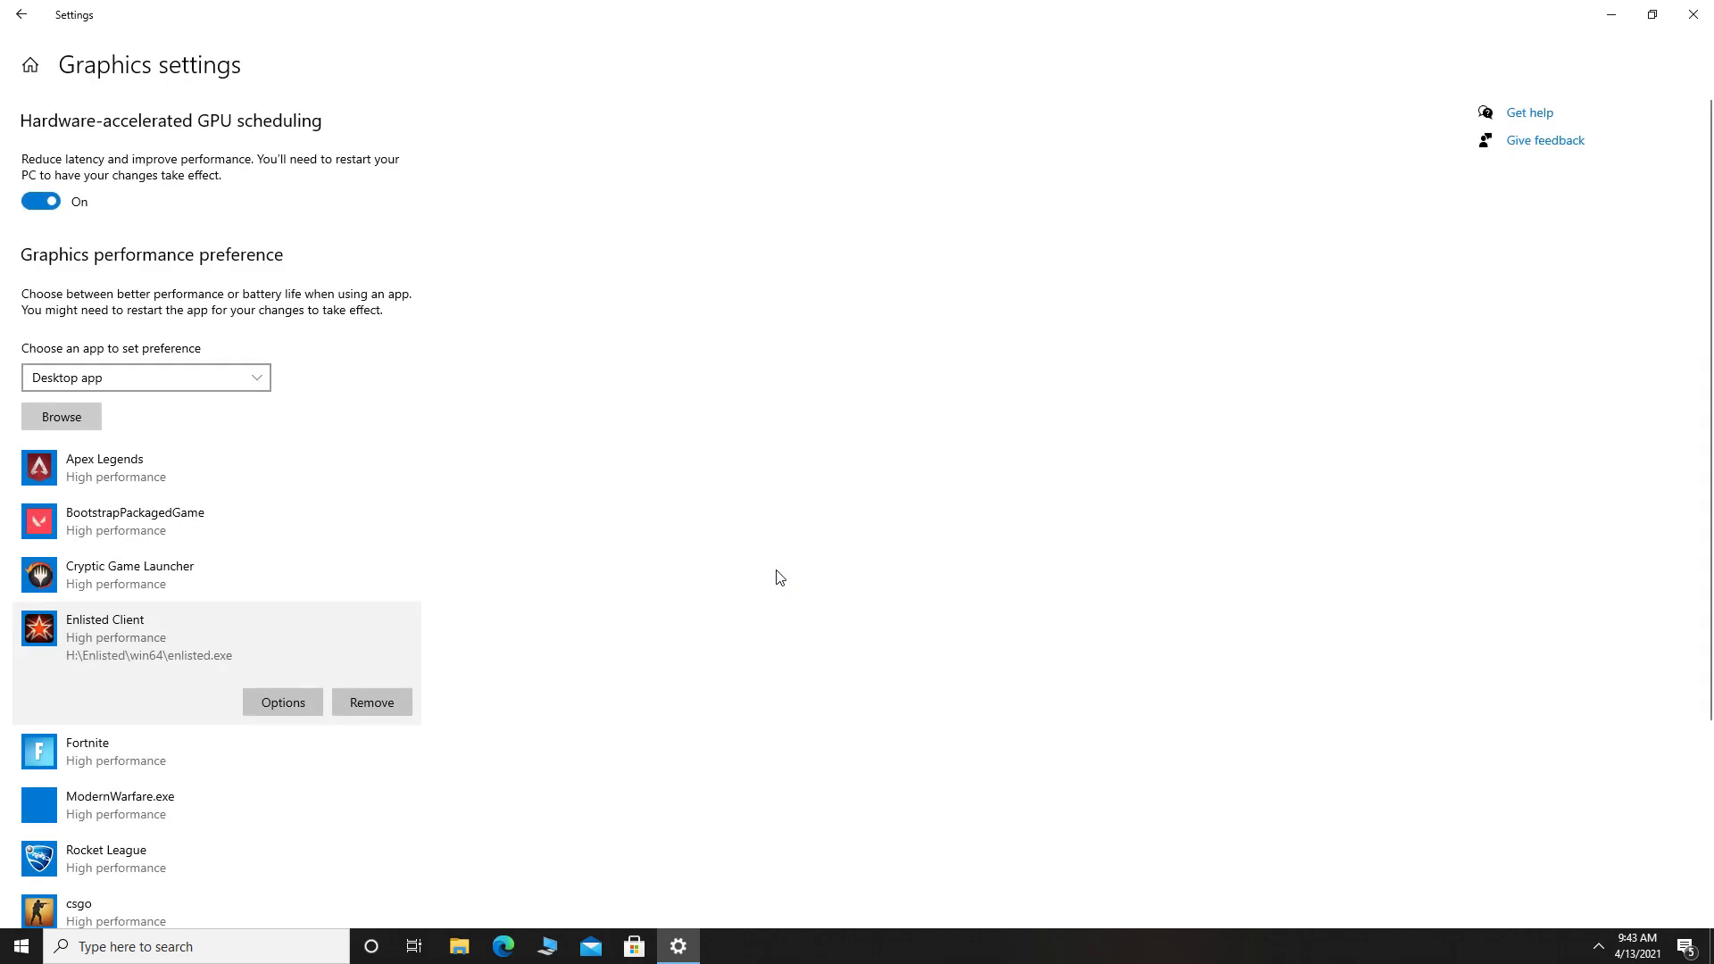
click(1693, 14)
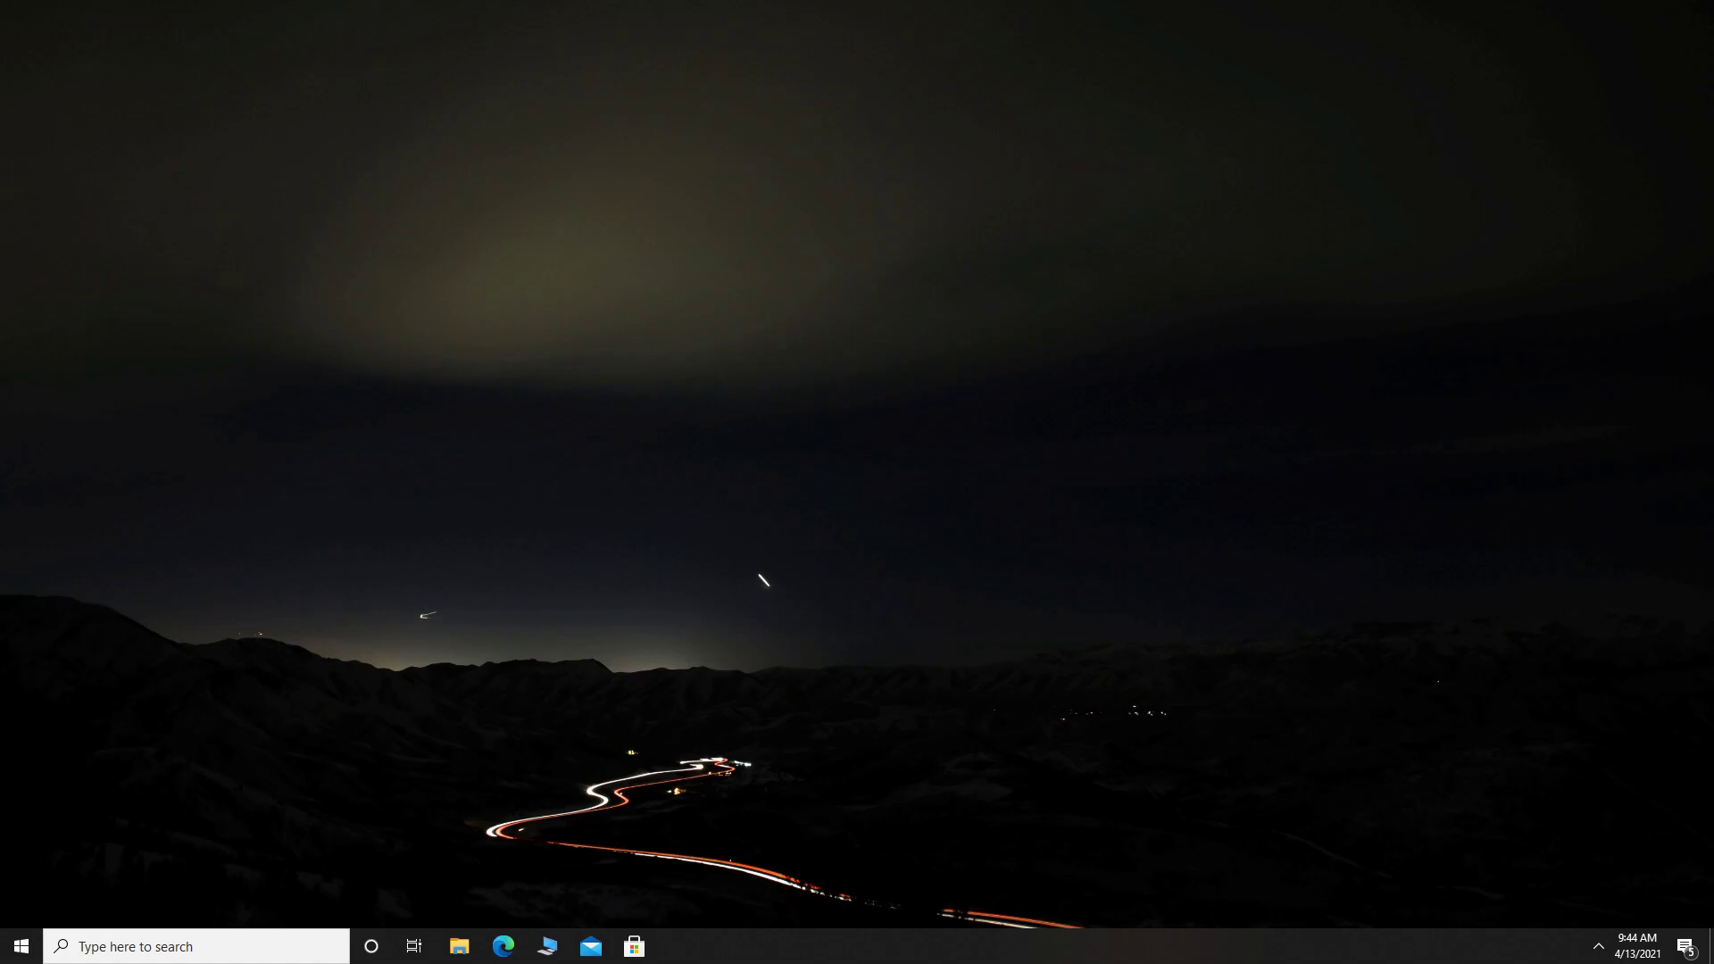
In File Explorer, go to H:\Enlisted\win64 and select the enlisted application
key(super+e)
click(1214, 359)
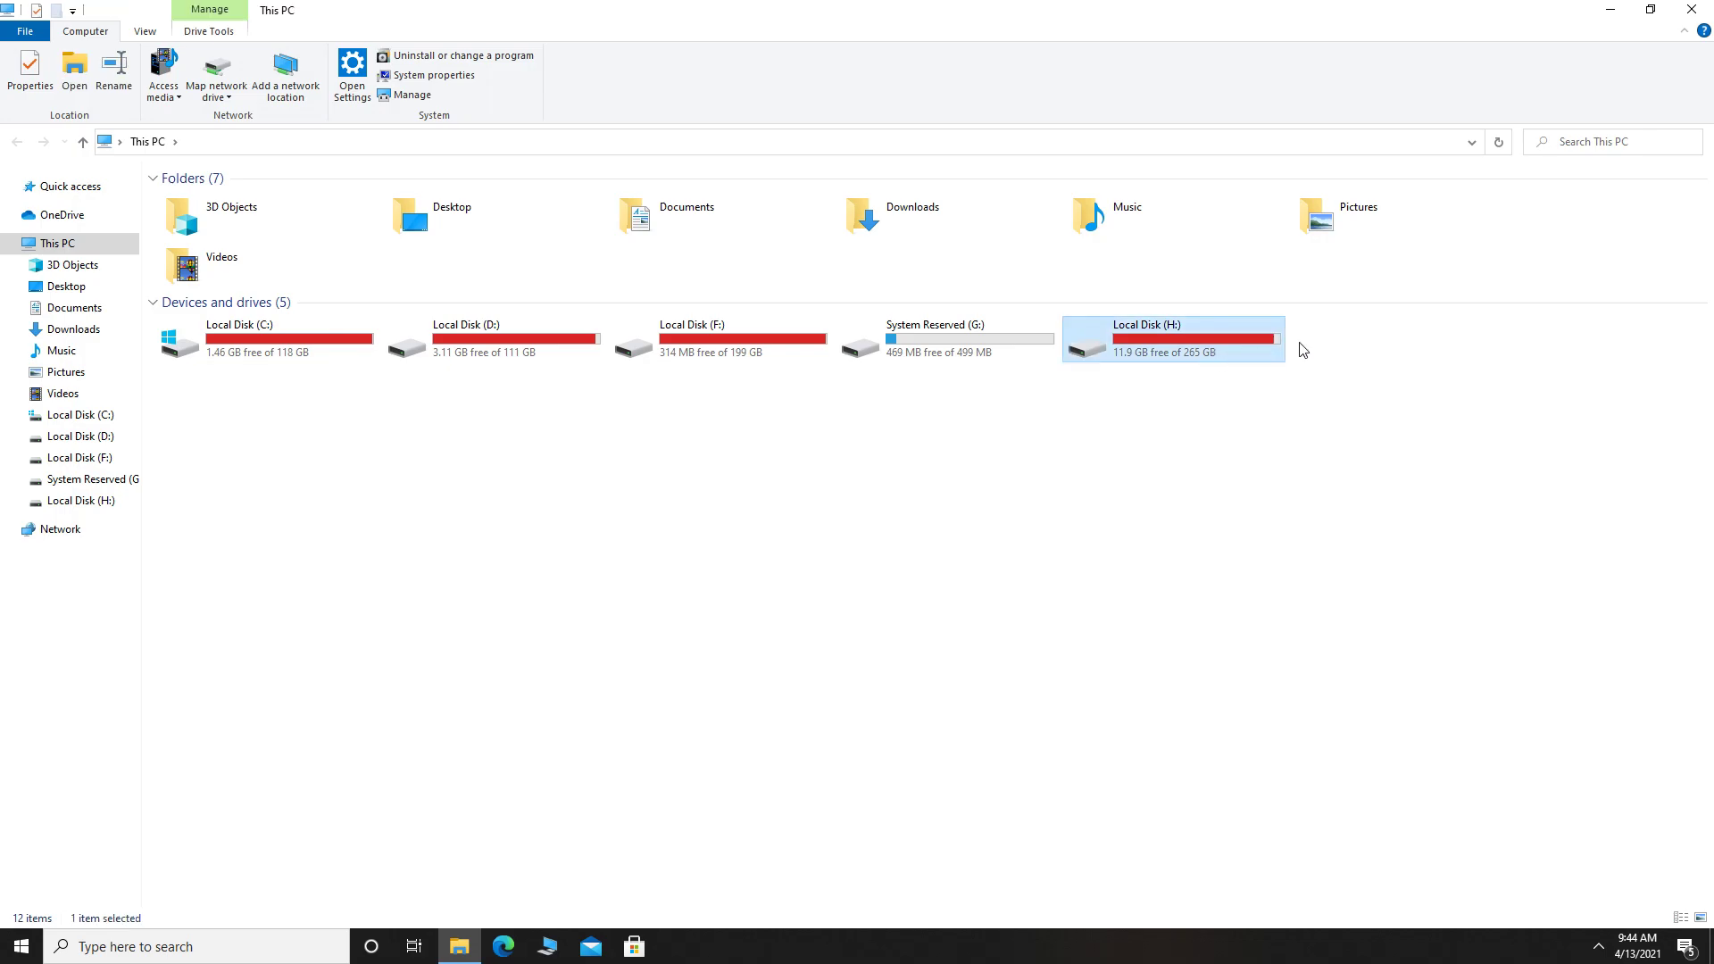
double_click(1191, 348)
click(291, 280)
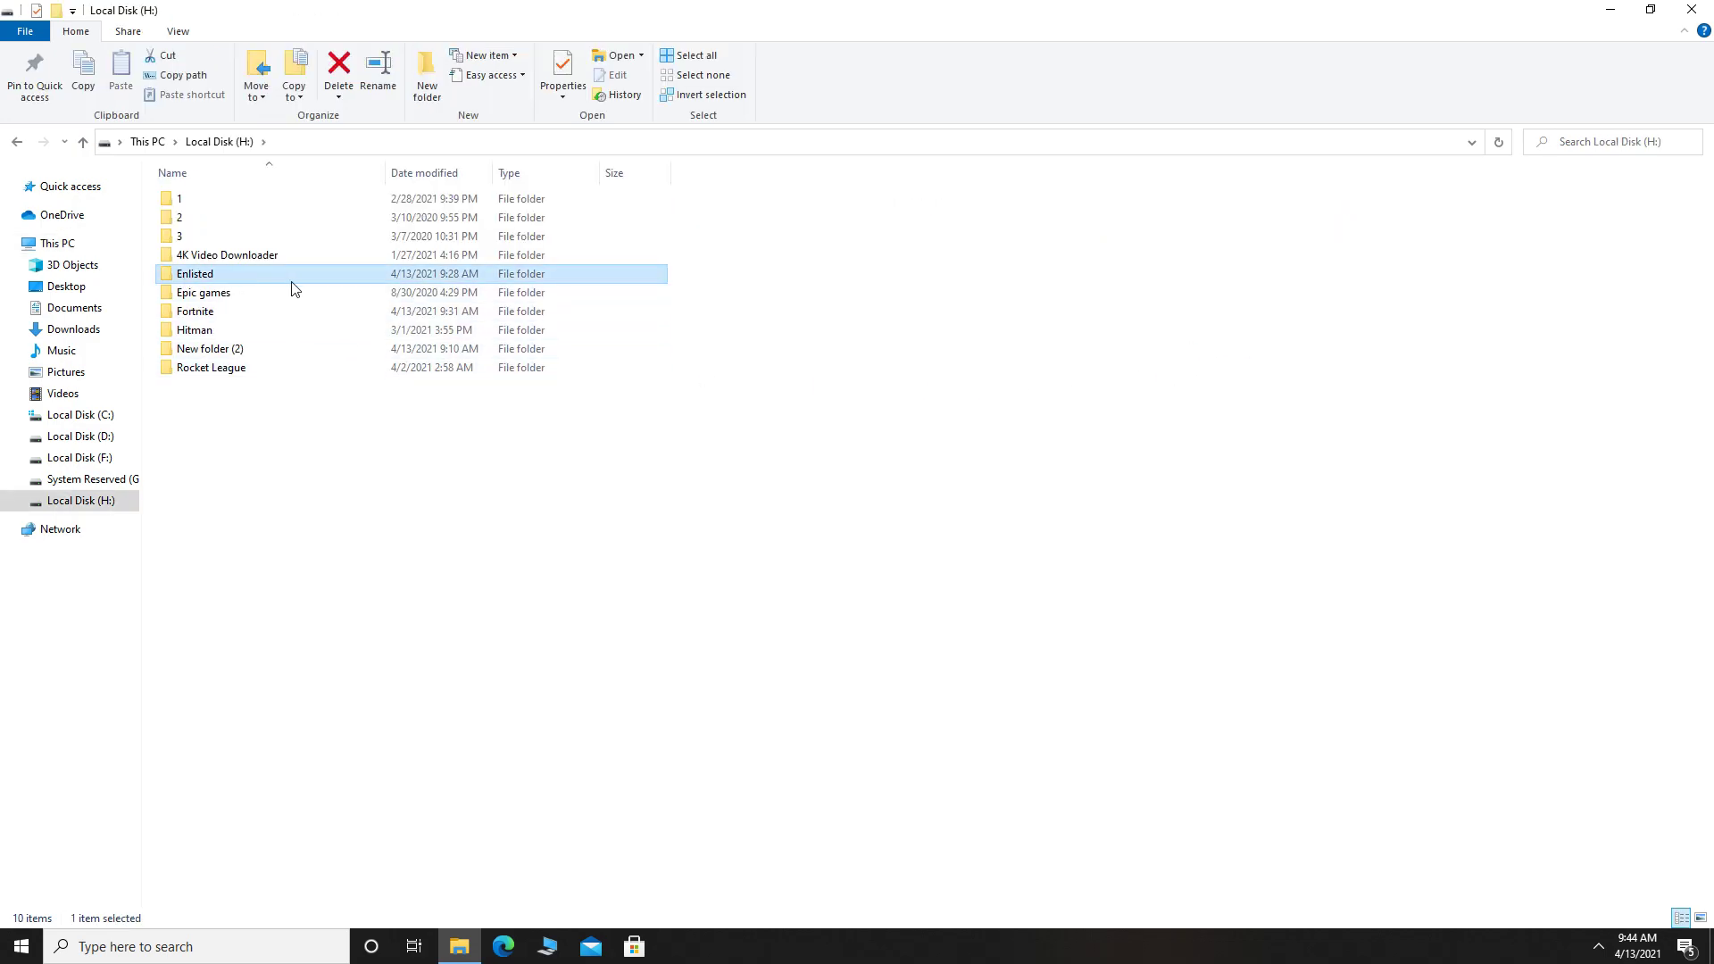
double_click(271, 279)
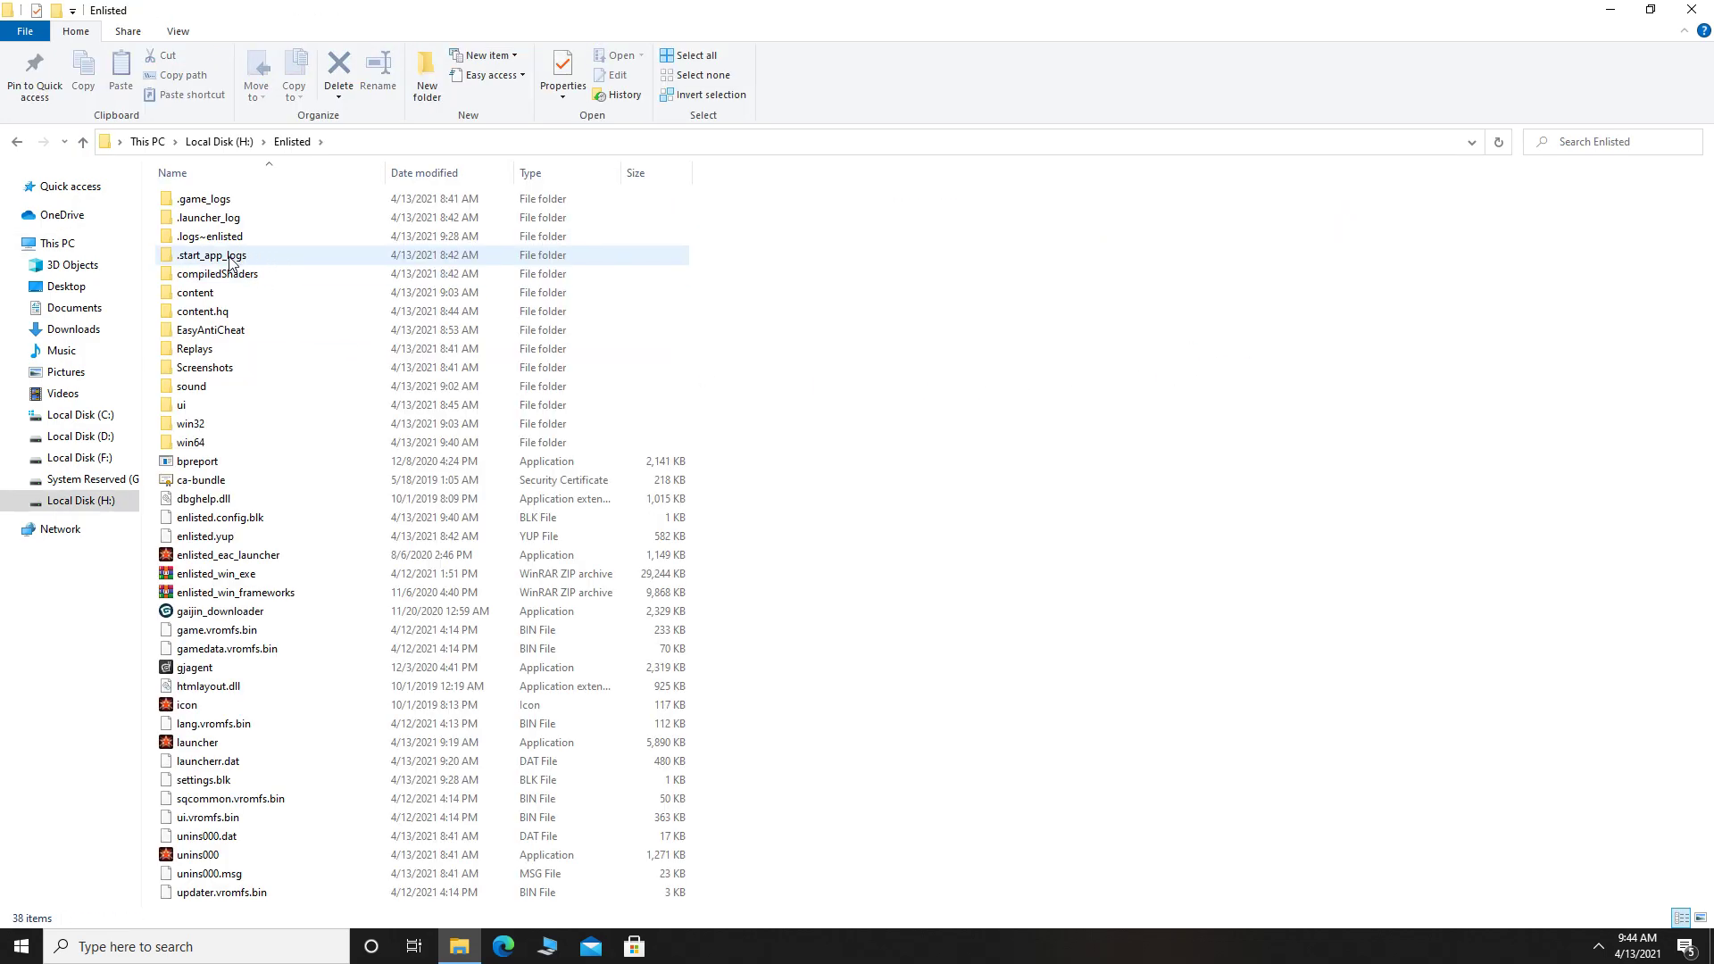
click(234, 444)
double_click(242, 440)
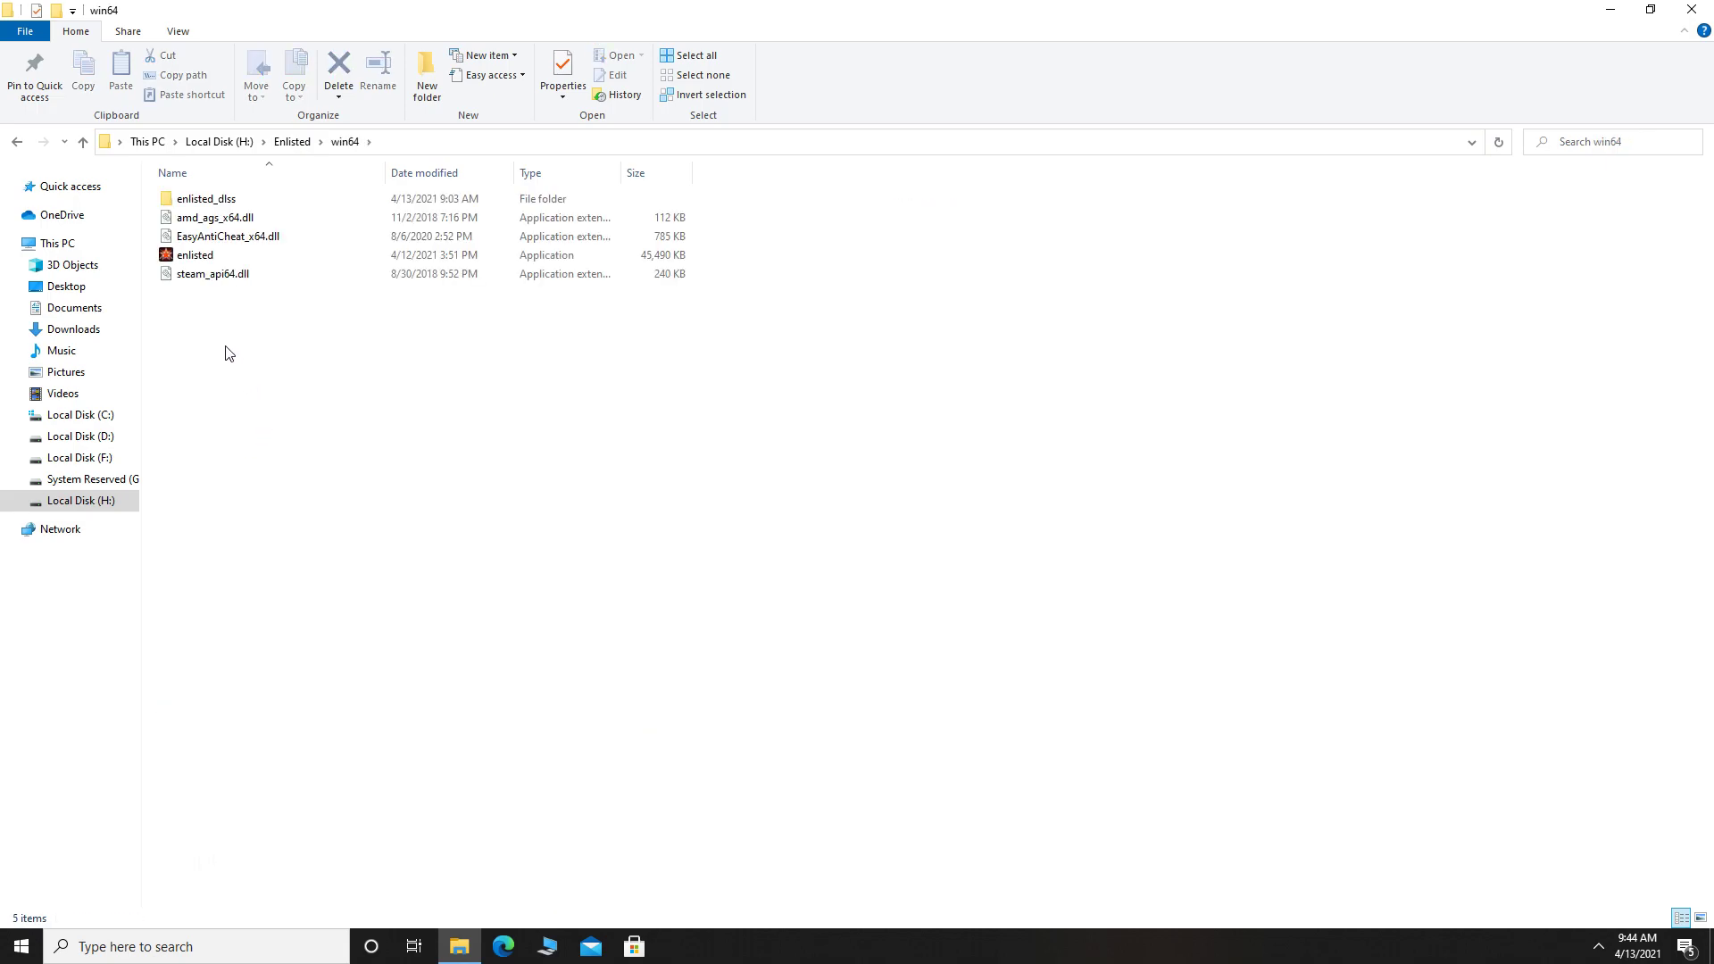
click(310, 257)
In enlisted.exe Properties > Compatibility, disable fullscreen optimizations
right_click(216, 256)
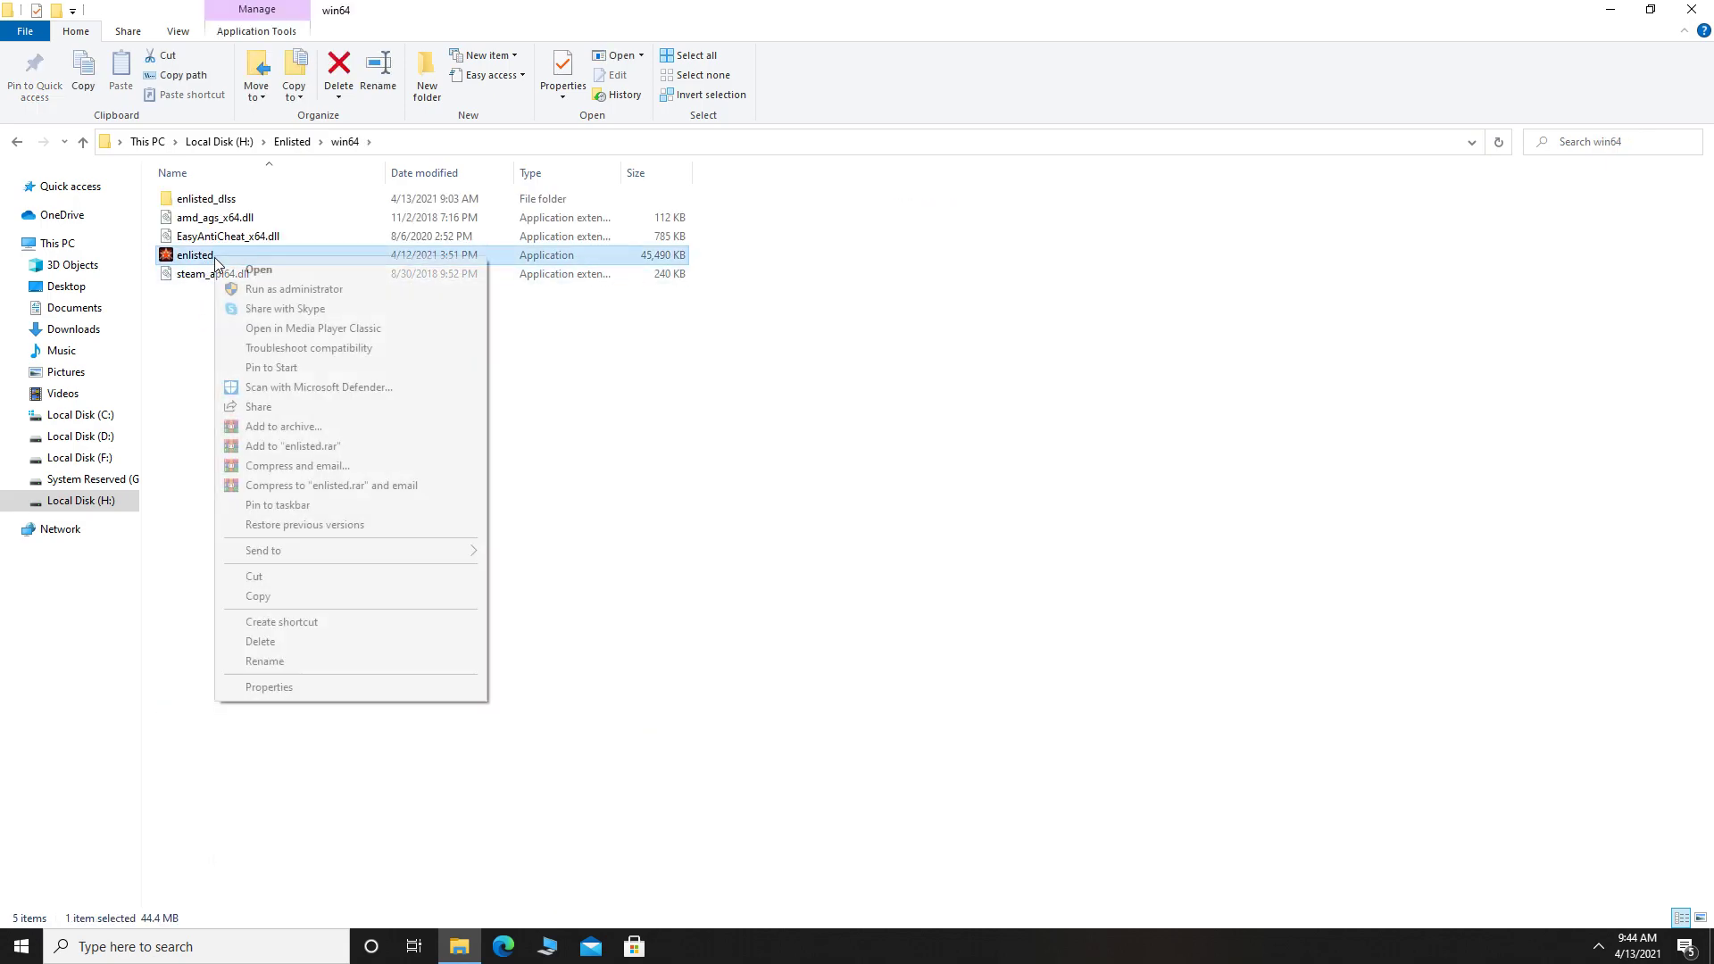
click(269, 687)
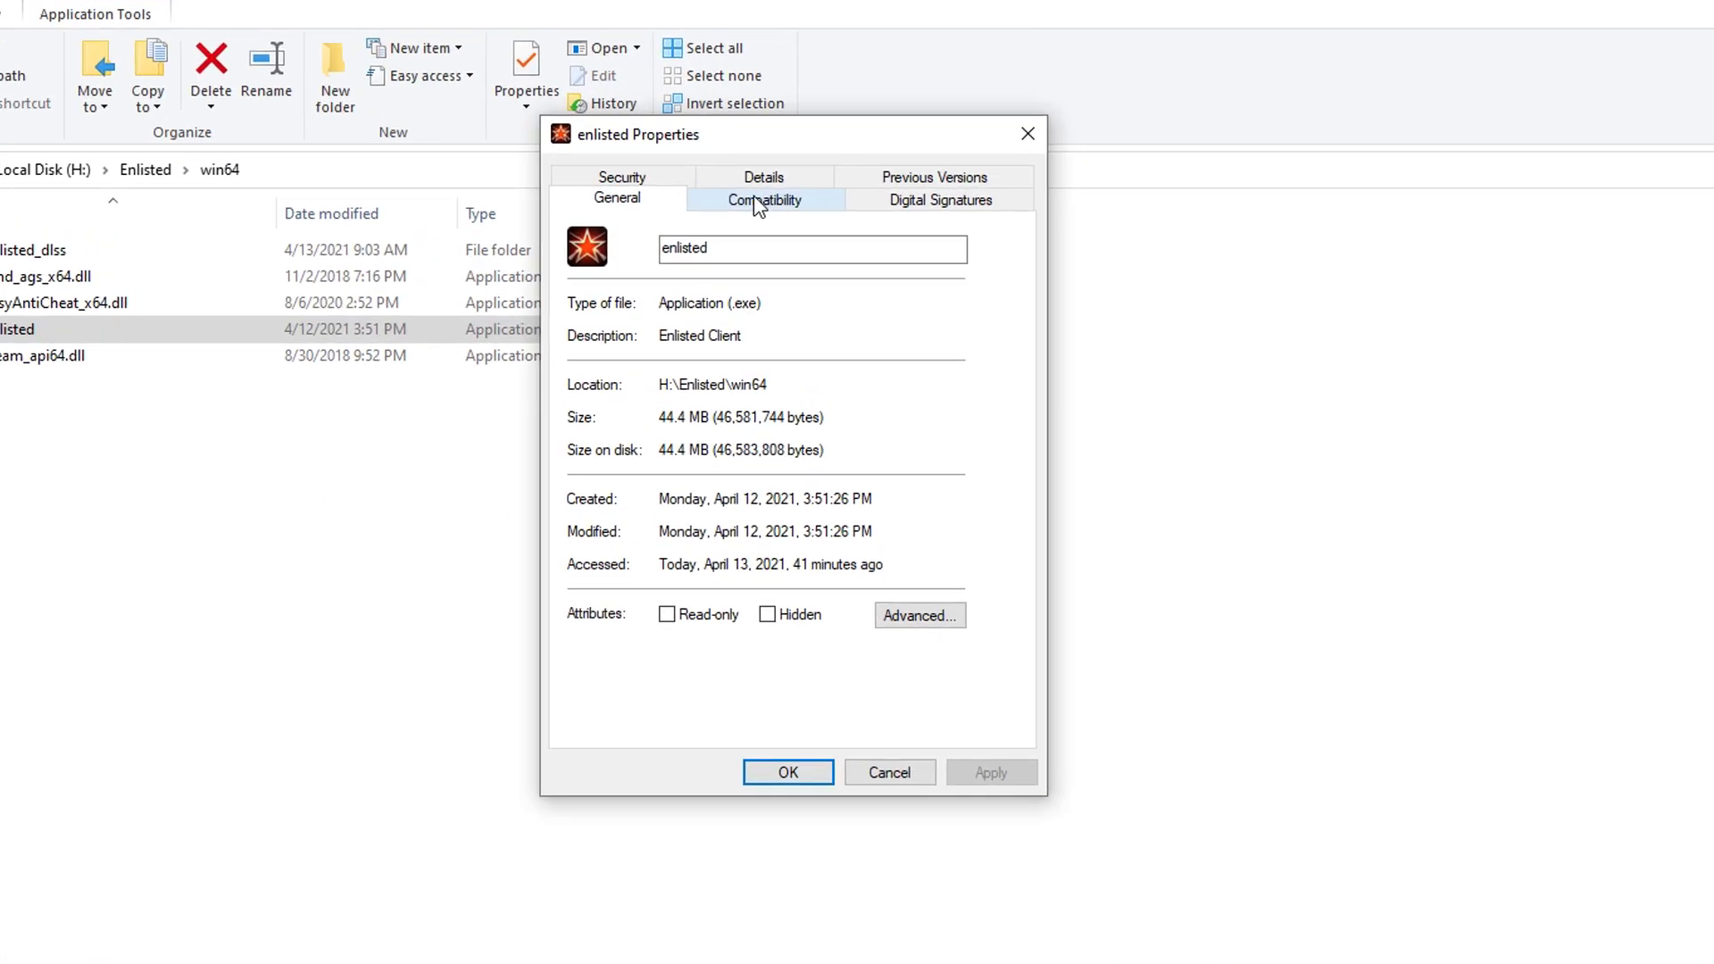
click(800, 209)
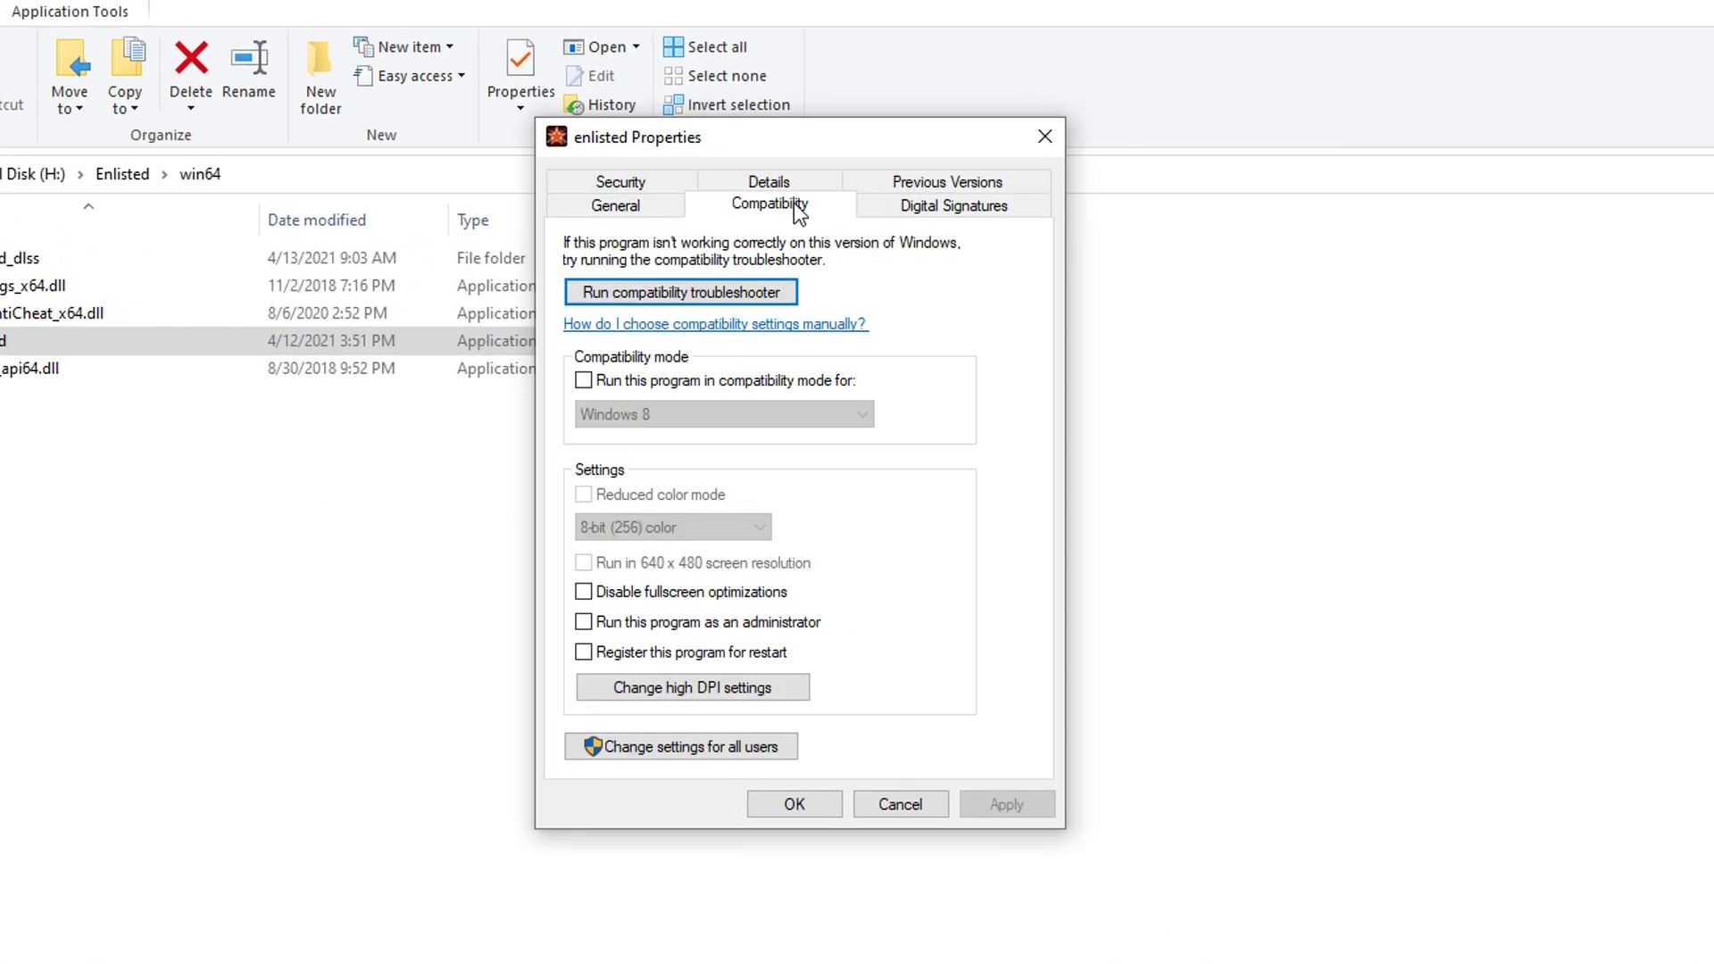
click(688, 597)
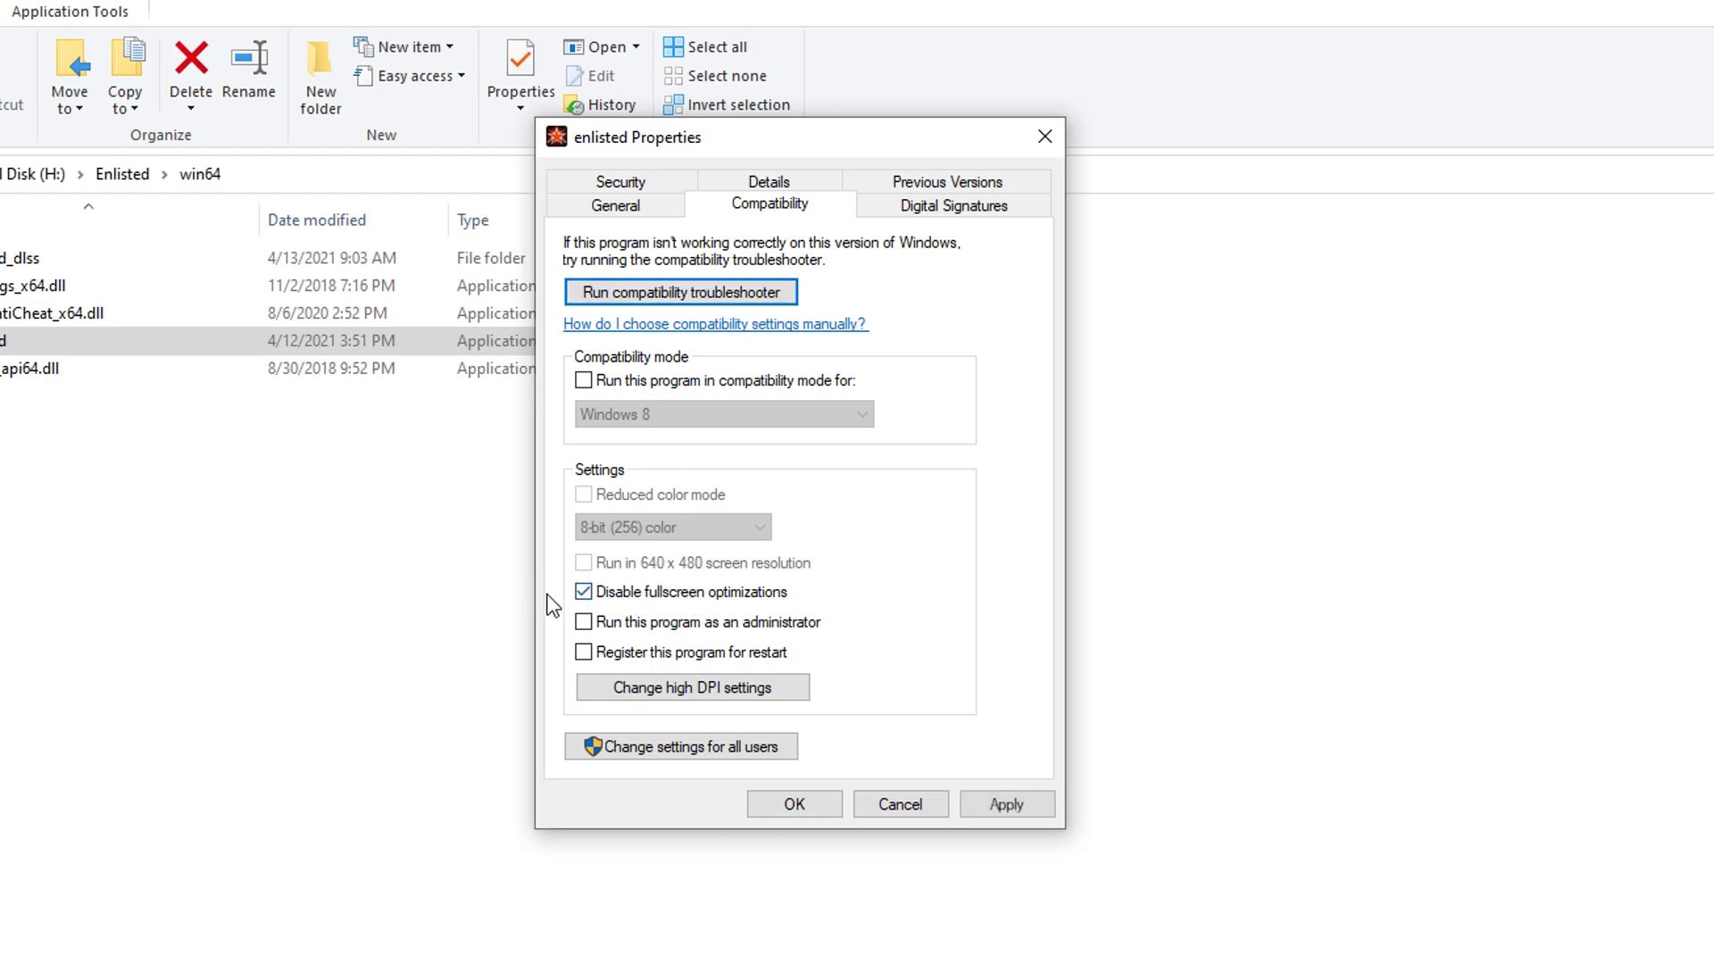
Override high DPI scaling behavior for the application and apply the compatibility changes
click(722, 694)
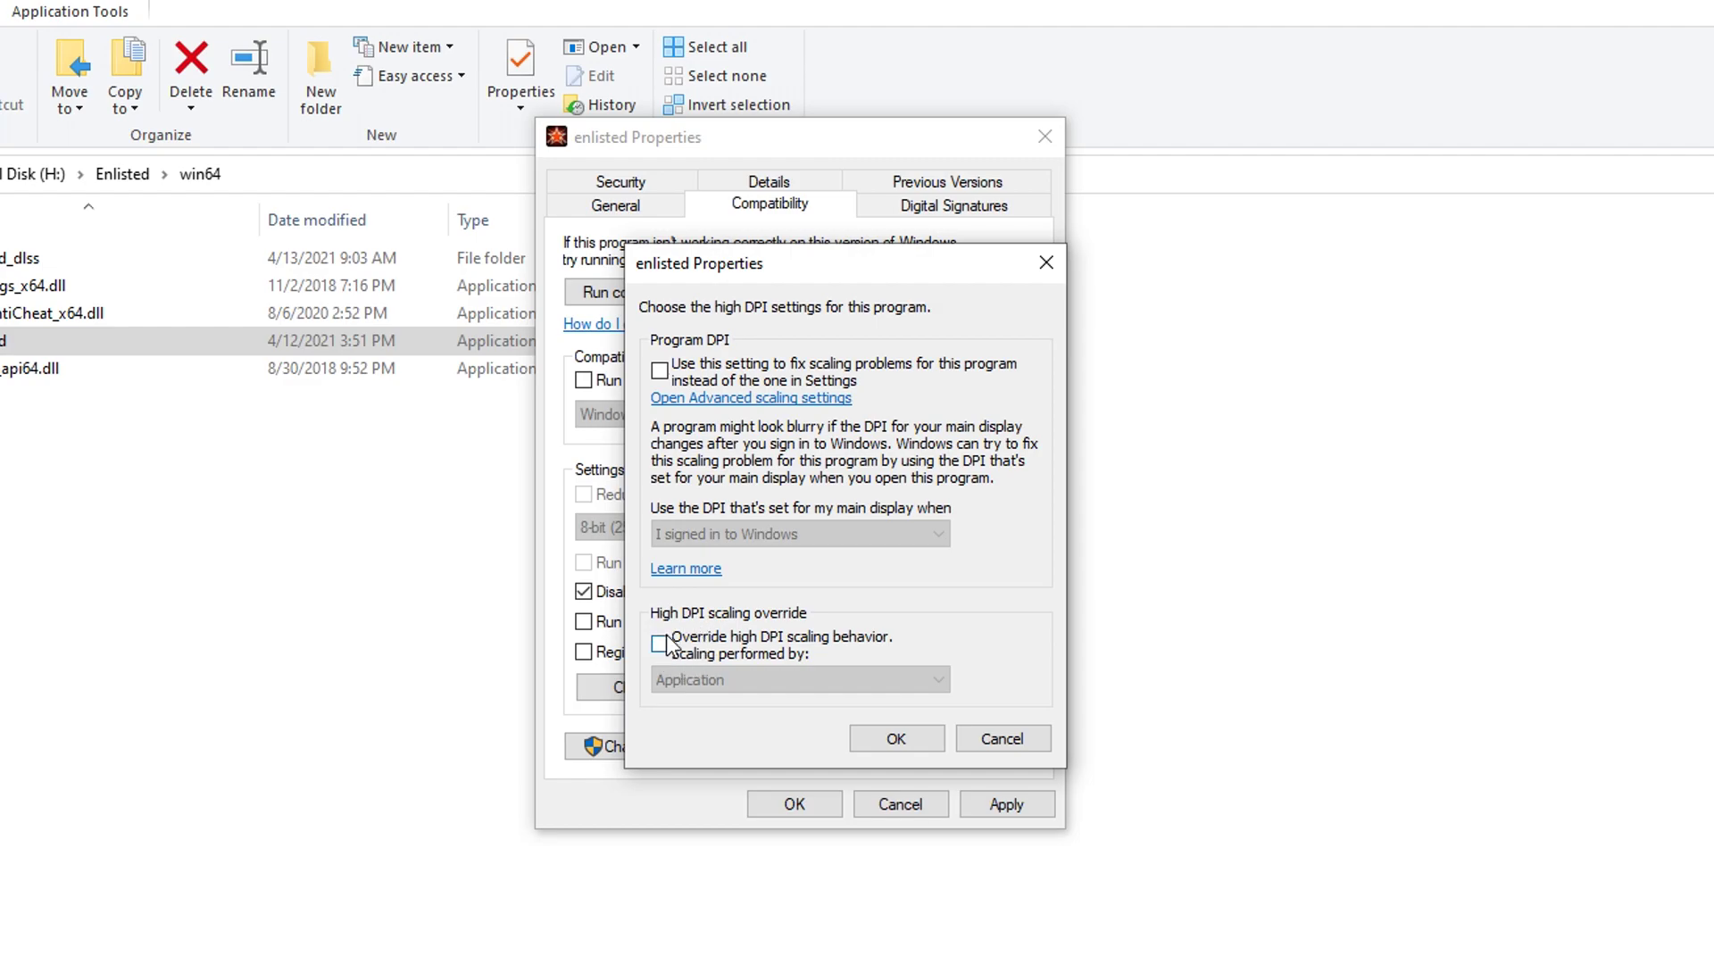
click(664, 644)
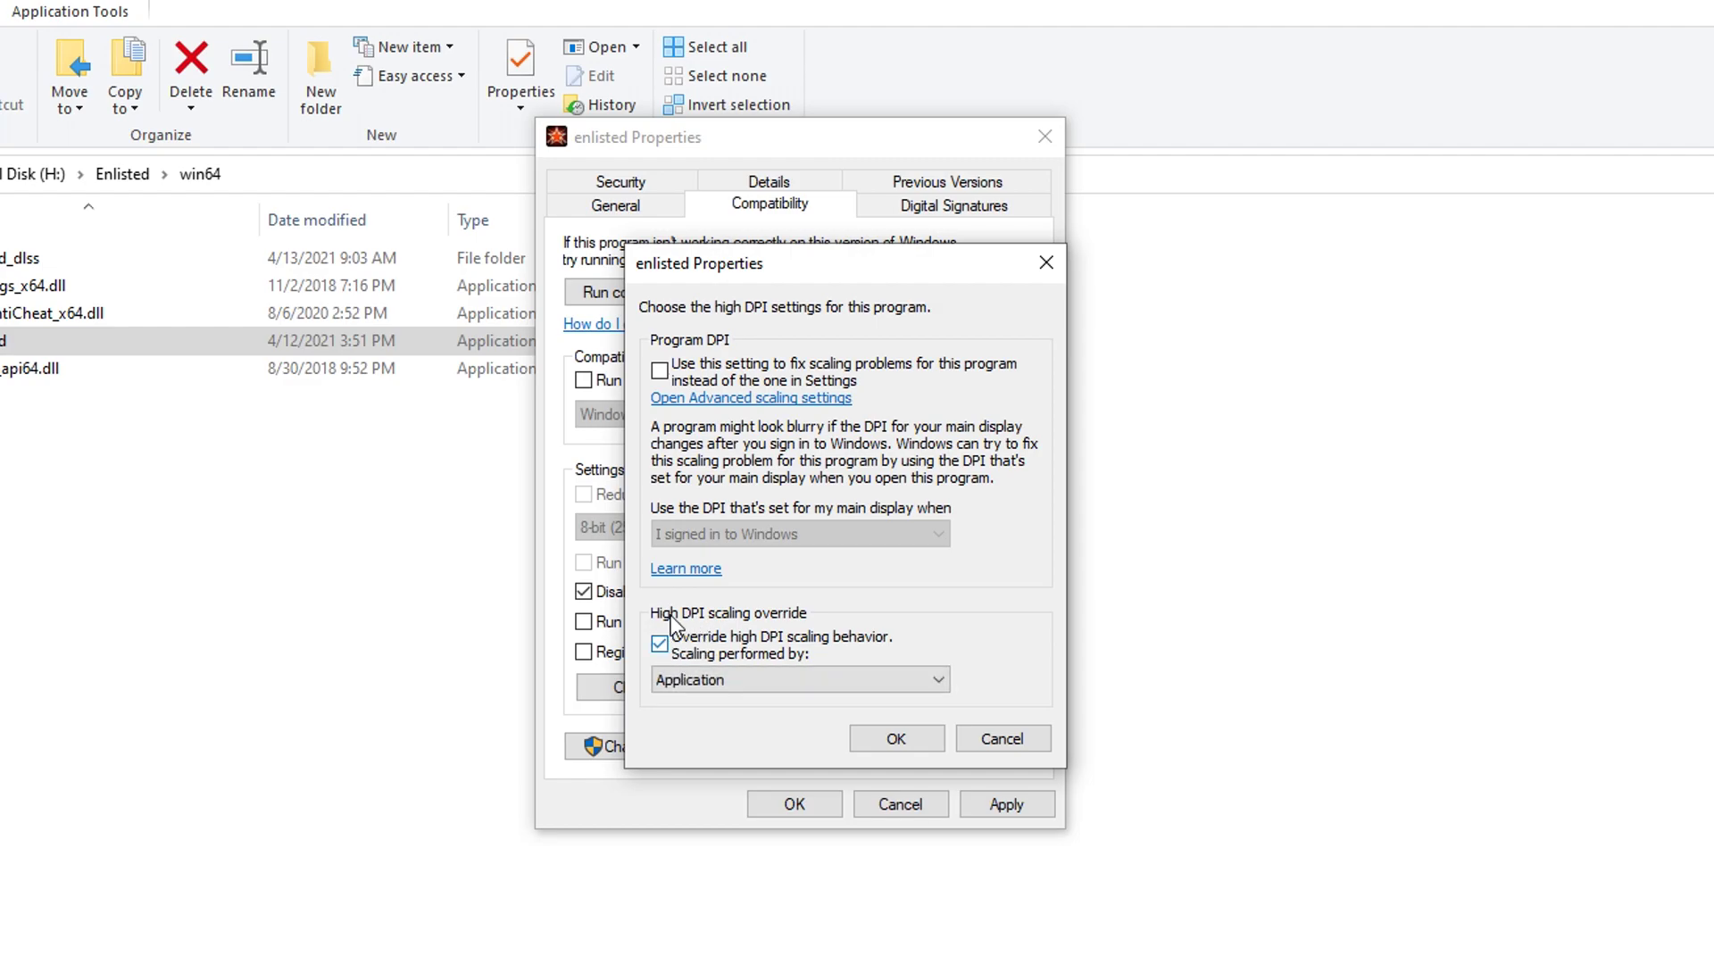
click(898, 743)
click(1014, 806)
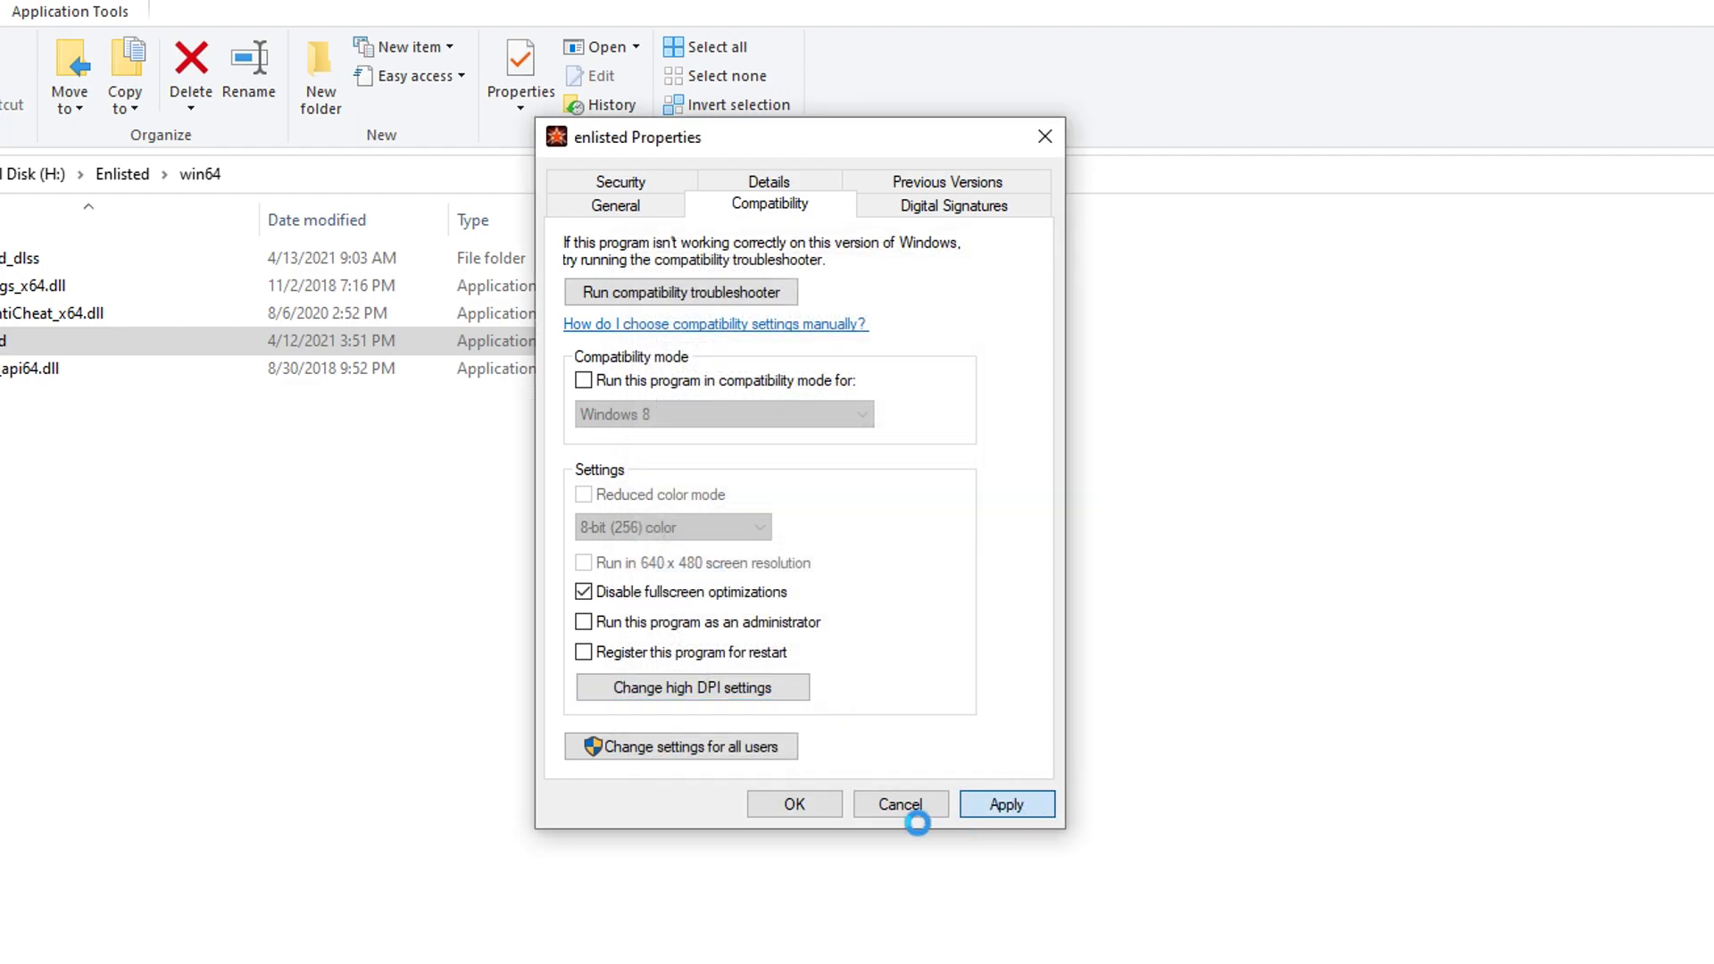
click(796, 804)
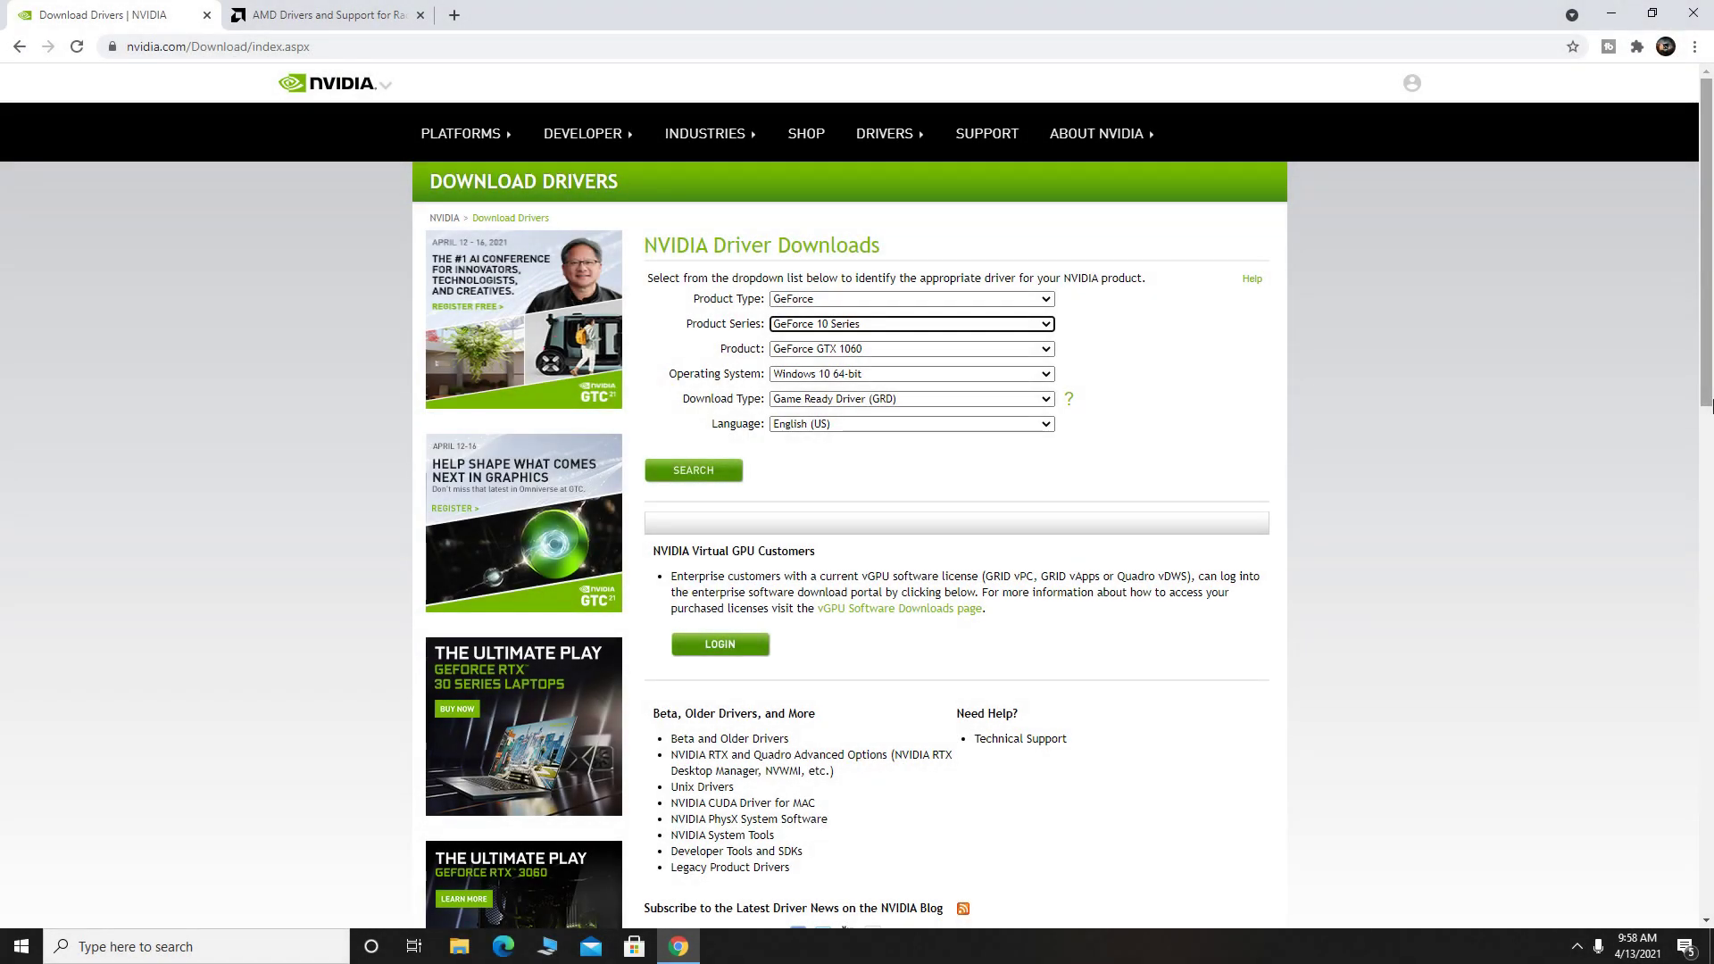
On NVIDIA's site, search drivers for GeForce GTX 1060, Windows 10 64-bit, Game Ready Driver
click(870, 299)
click(844, 325)
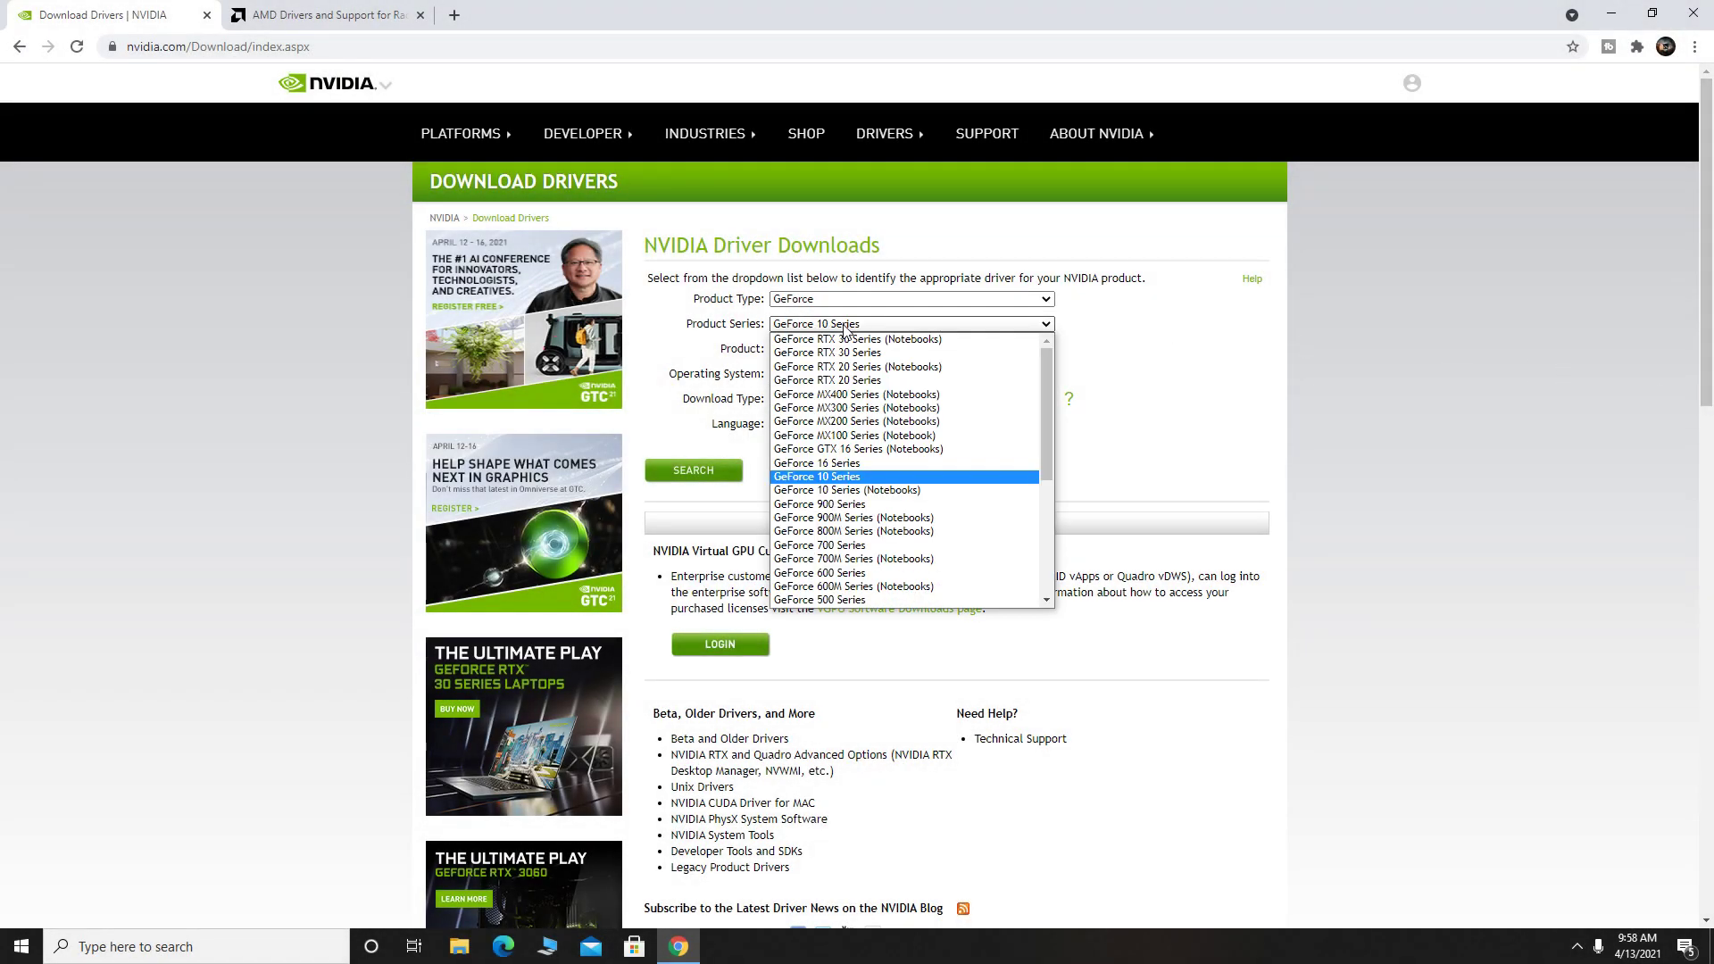
click(854, 478)
click(872, 349)
click(823, 414)
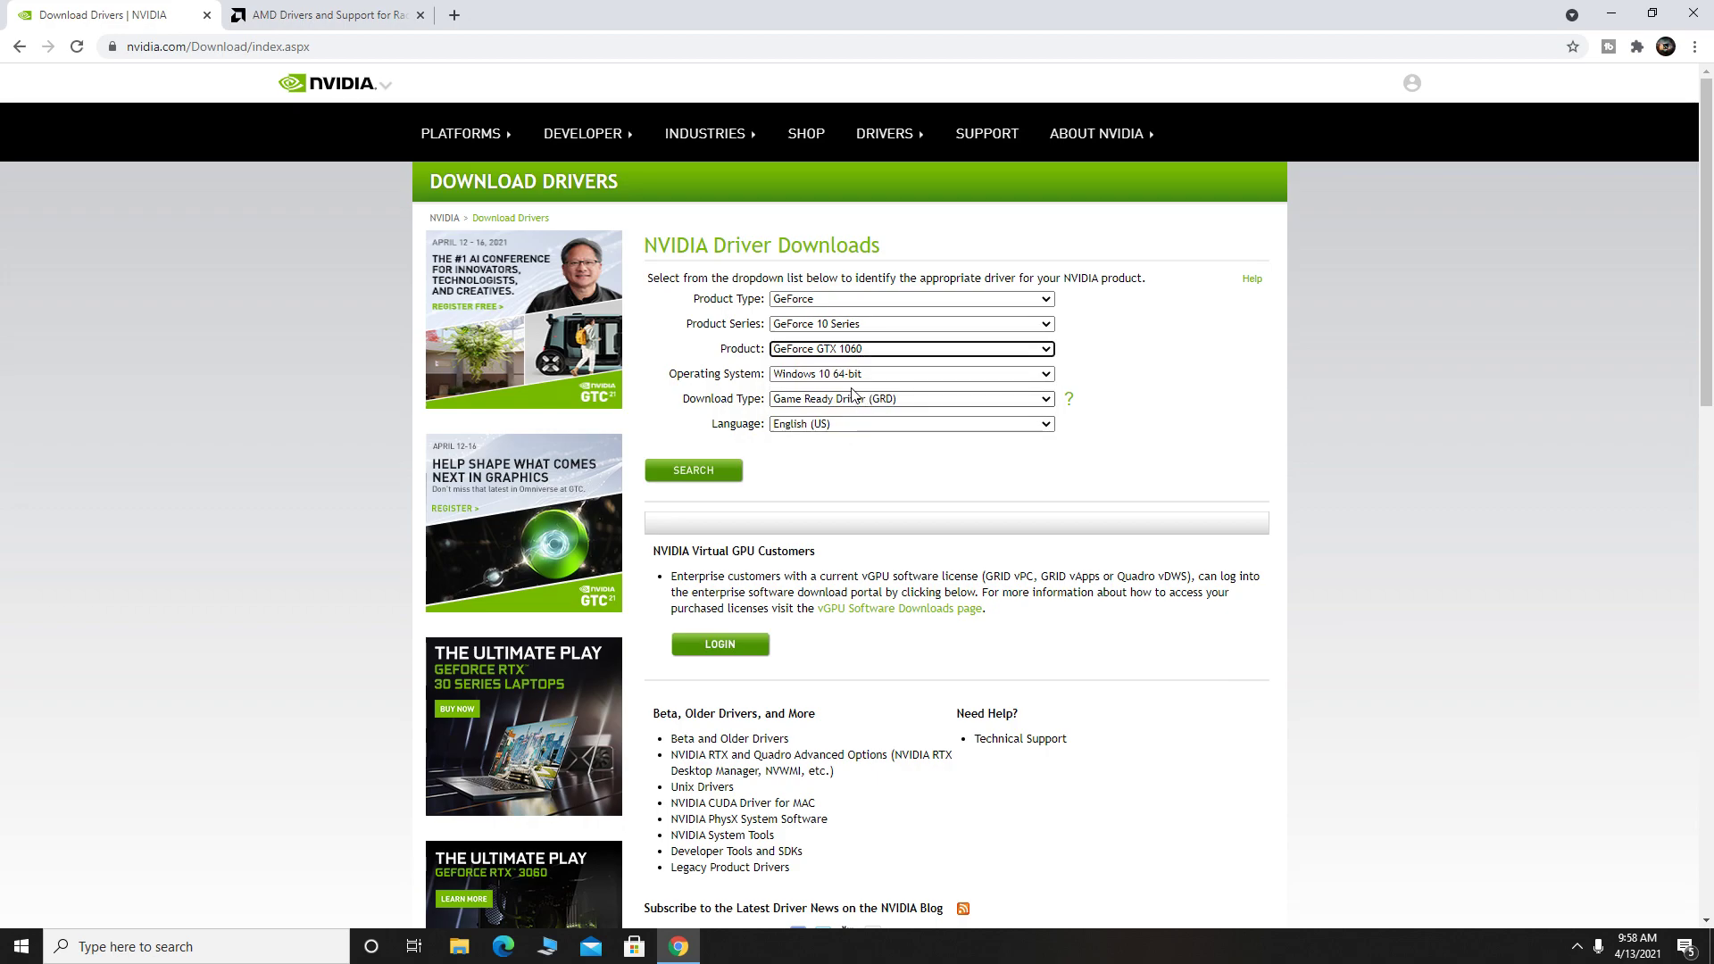
click(839, 376)
click(846, 408)
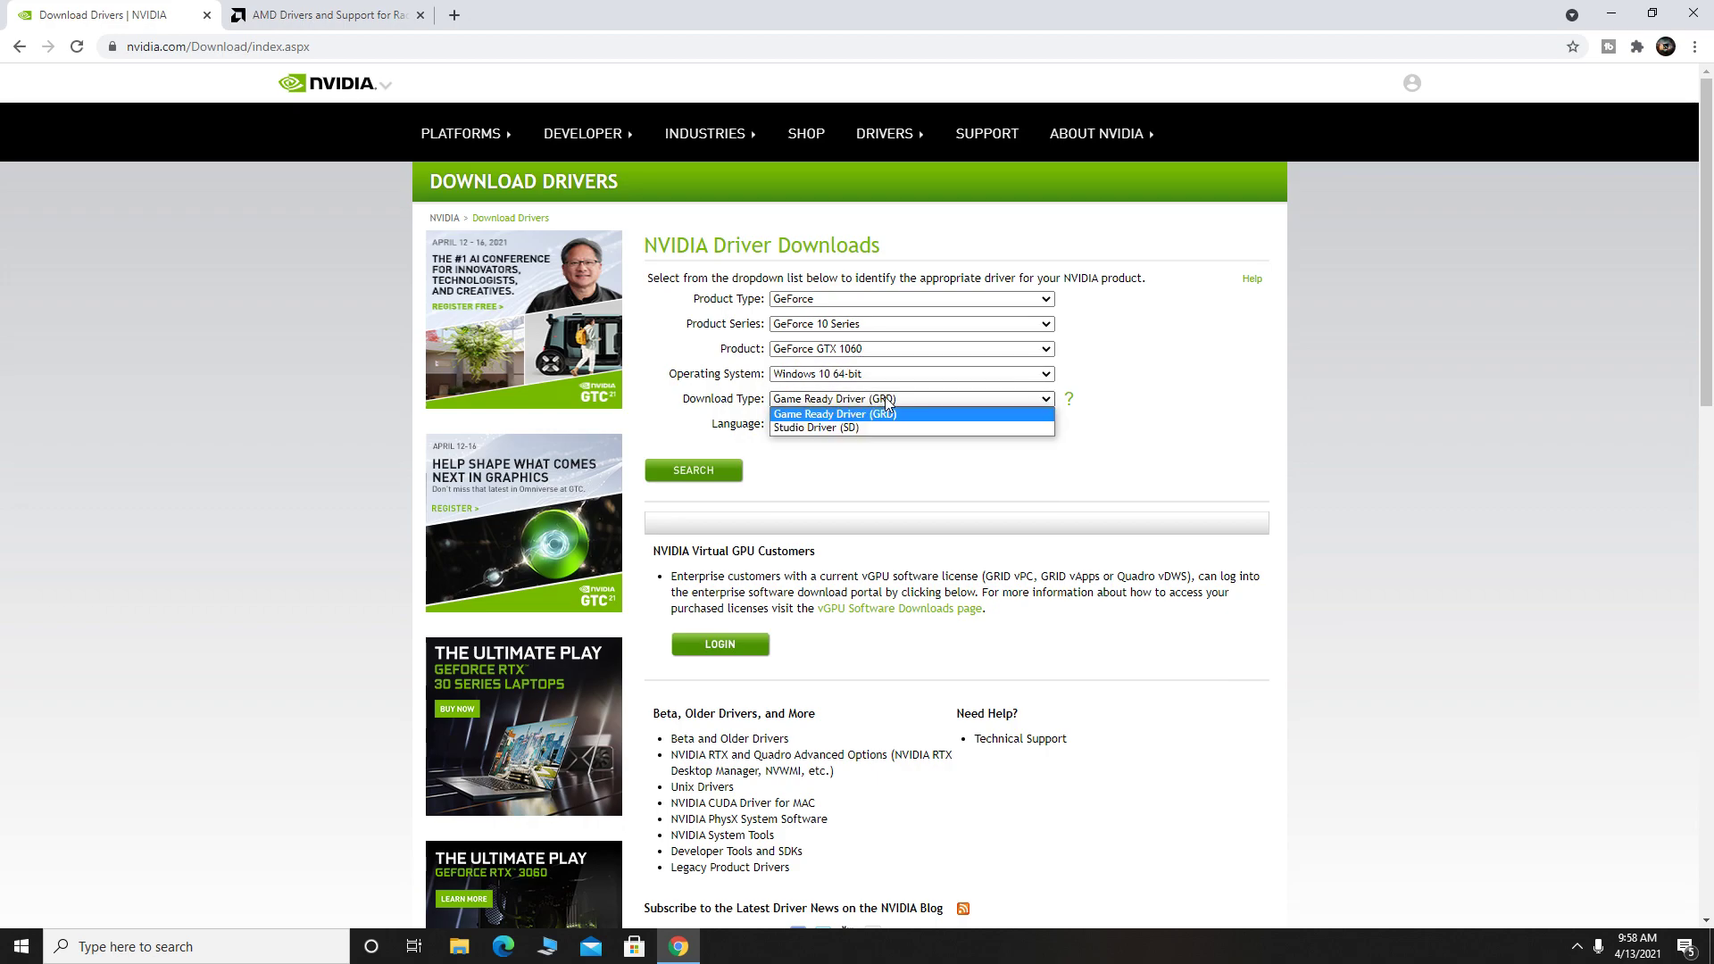
click(874, 418)
click(694, 472)
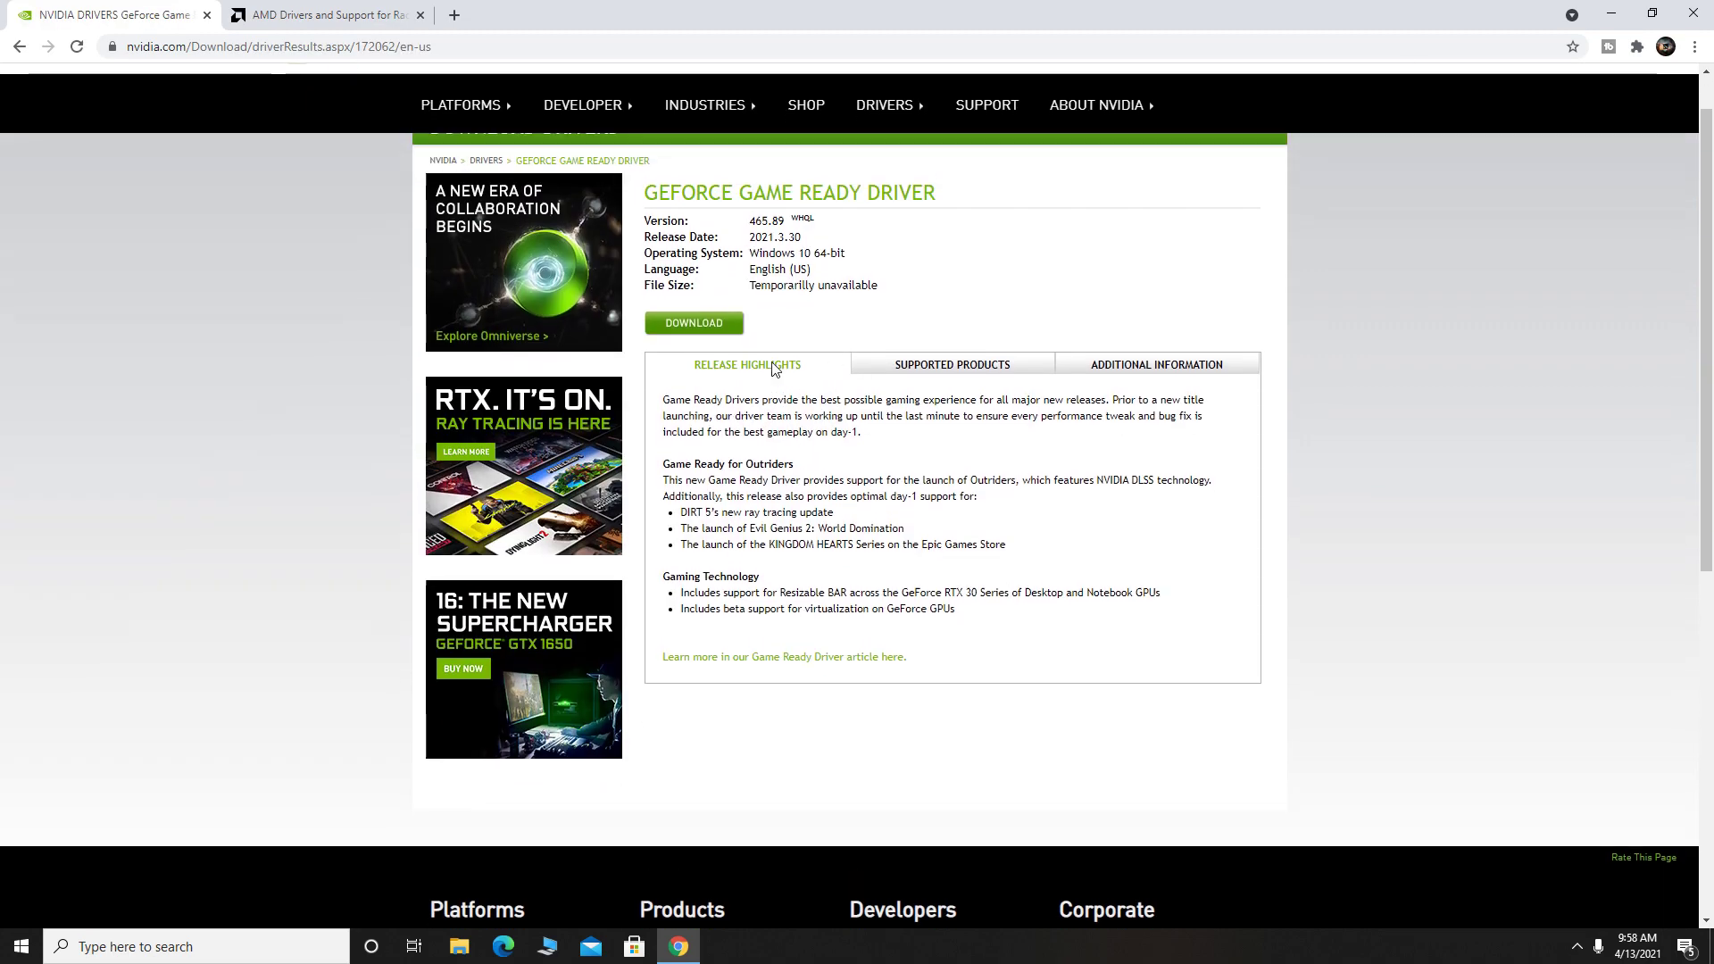
Start the GeForce Game Ready driver download, then cancel it from Chrome's download shelf
click(717, 386)
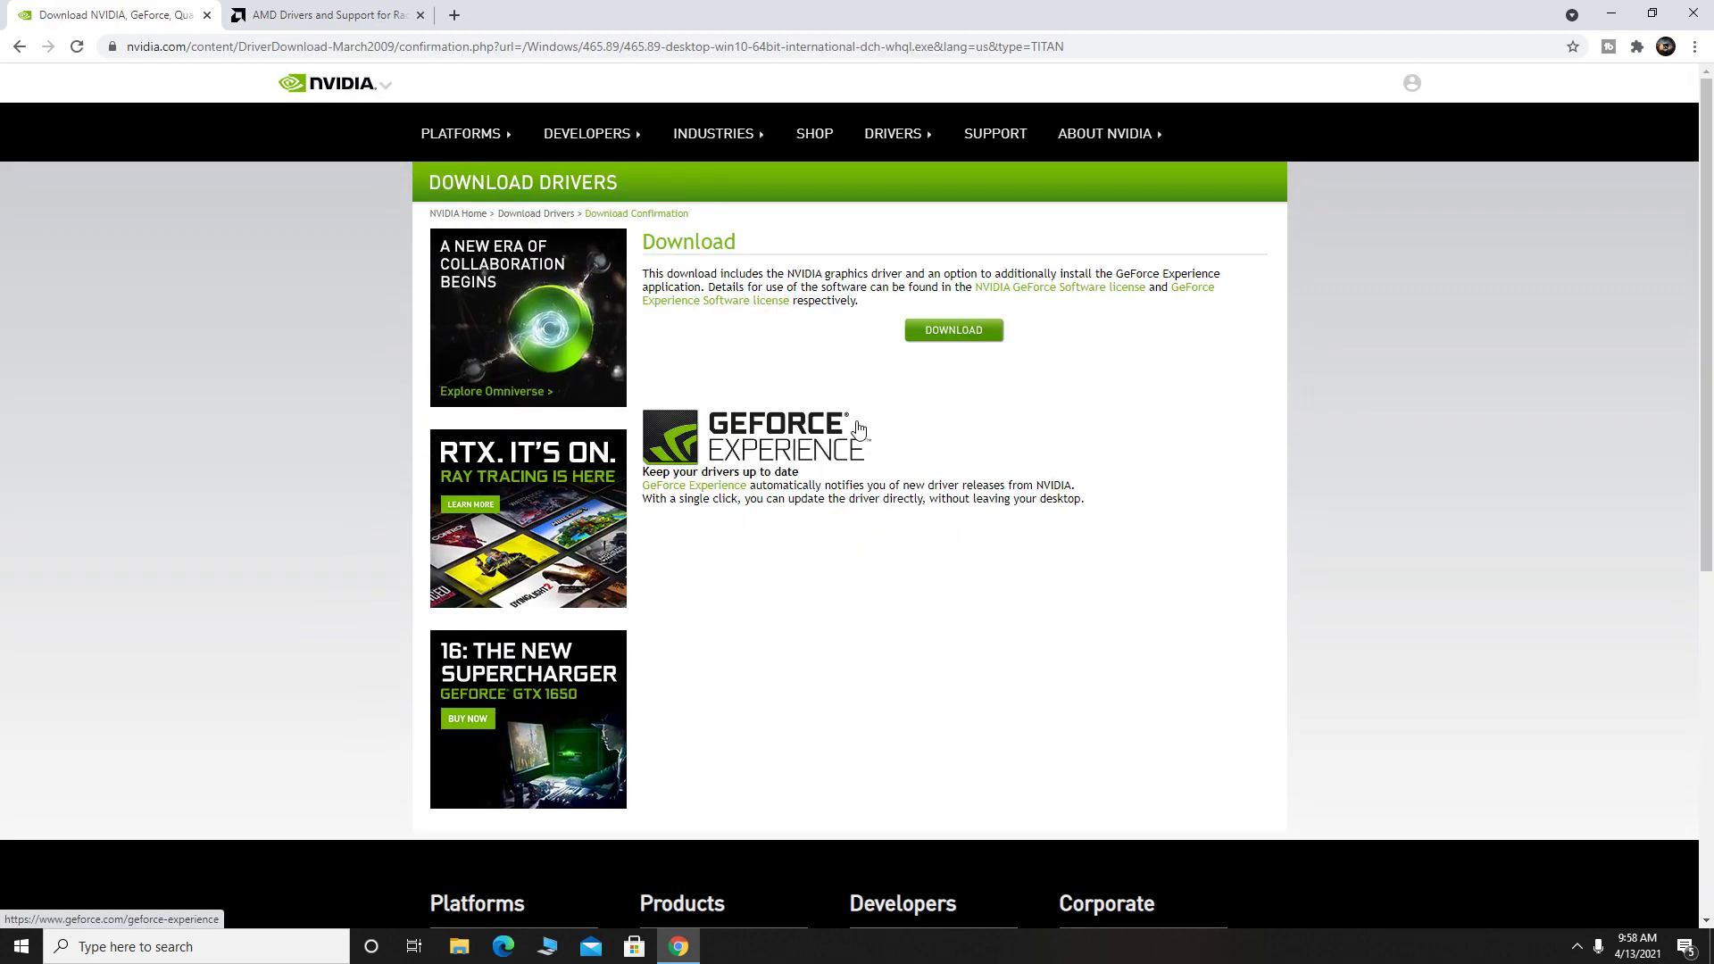
click(961, 347)
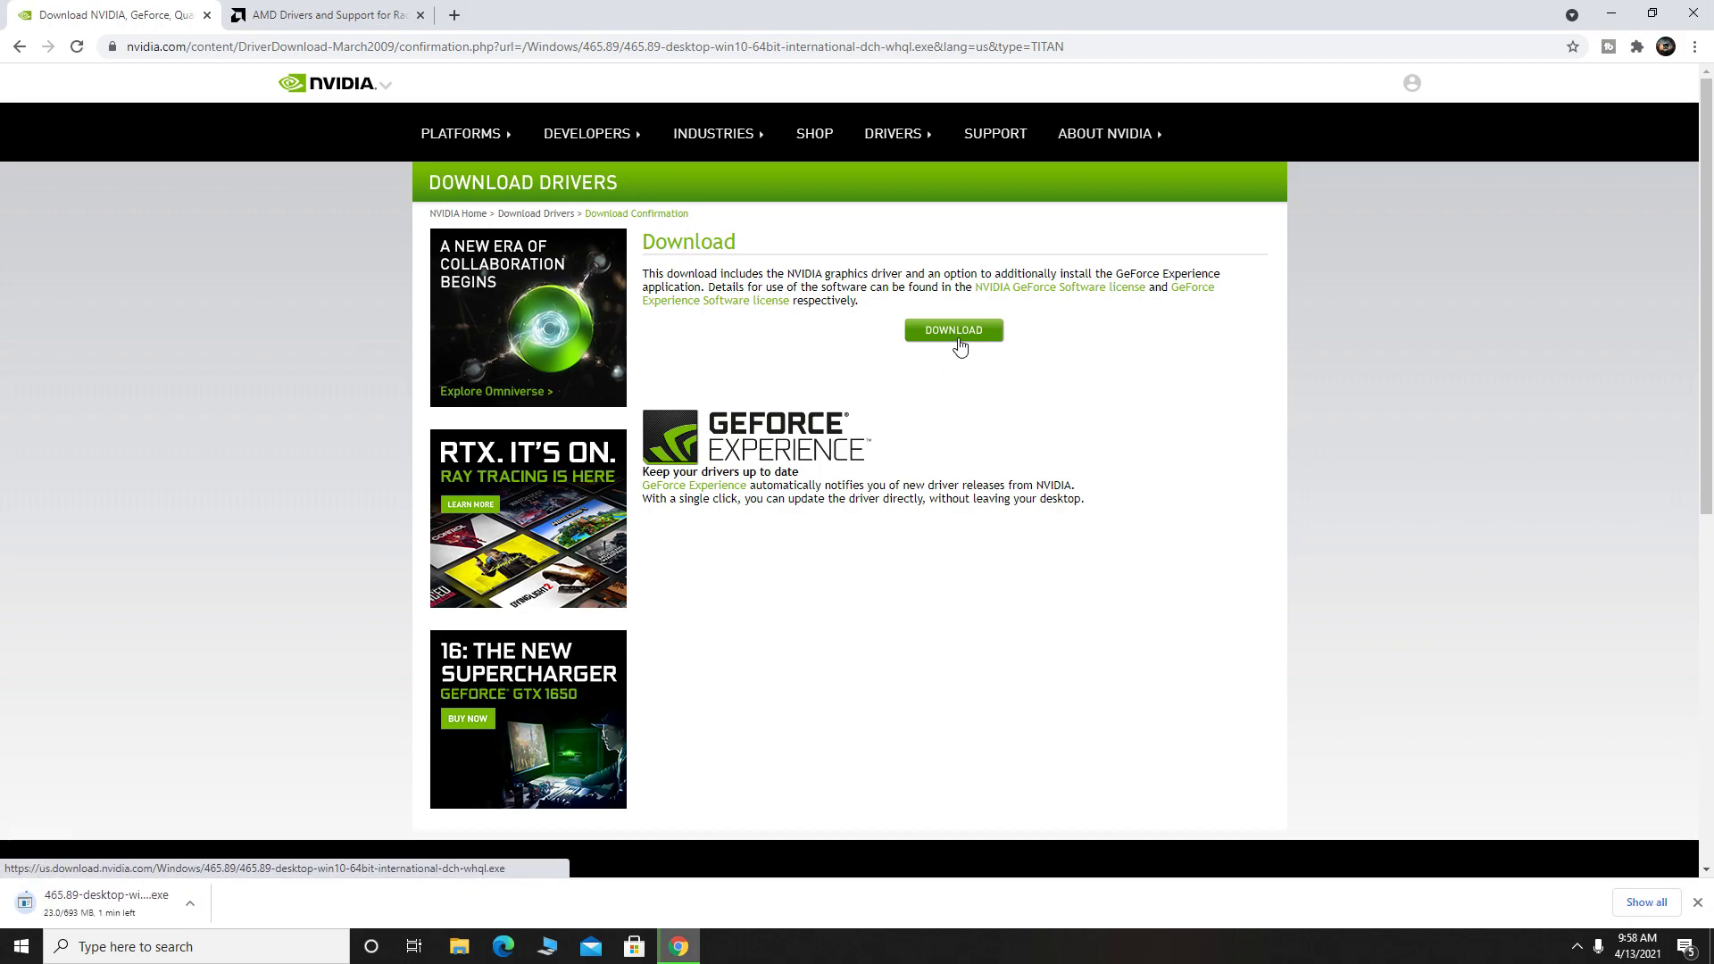
right_click(111, 880)
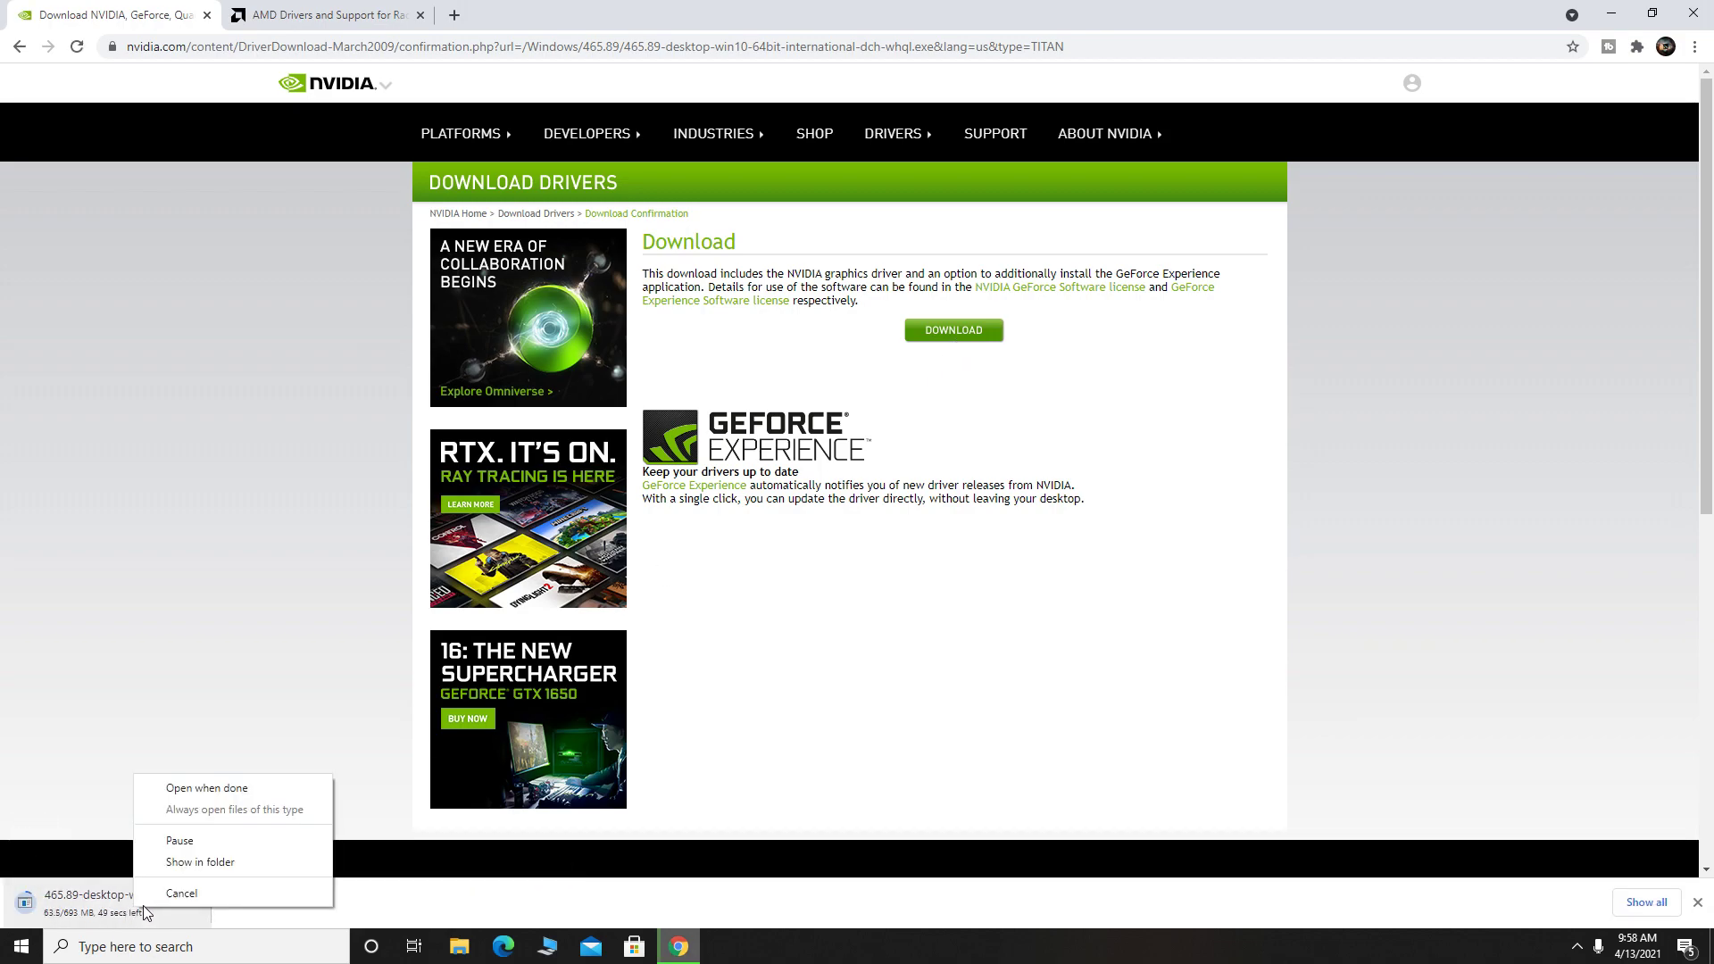
click(187, 887)
On AMD's support page, select Graphics > RX 5600 Series > Radeon RX 5600 XT and submit
click(309, 12)
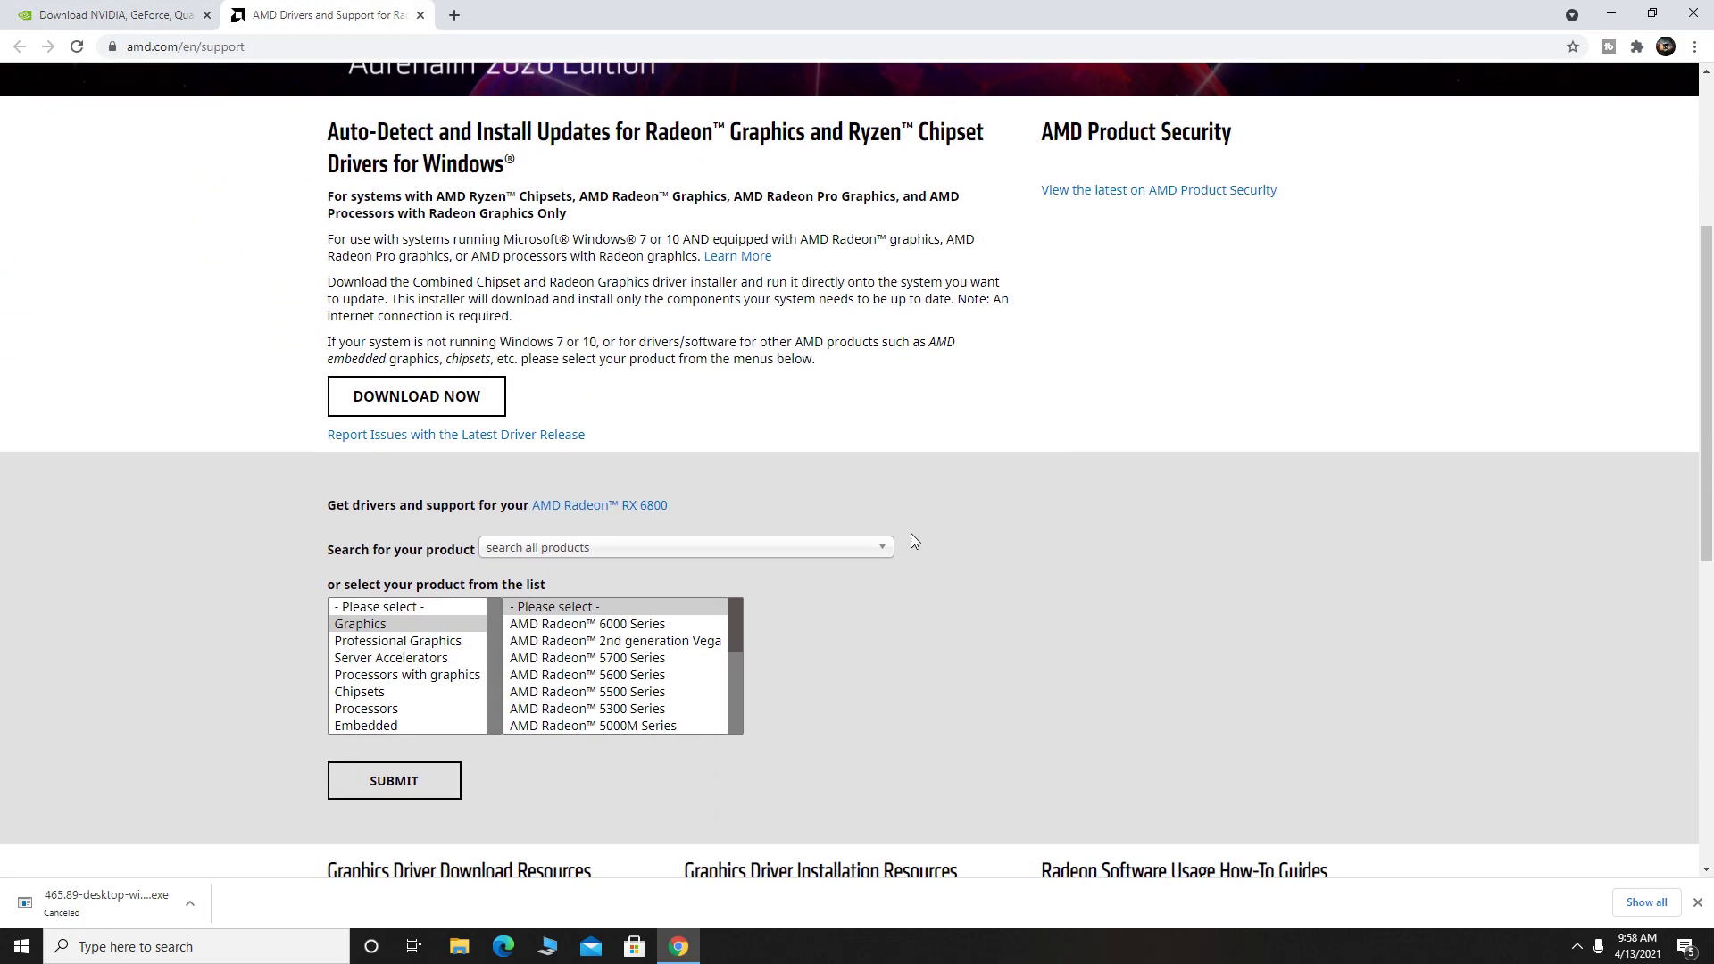
click(388, 625)
click(678, 674)
click(824, 627)
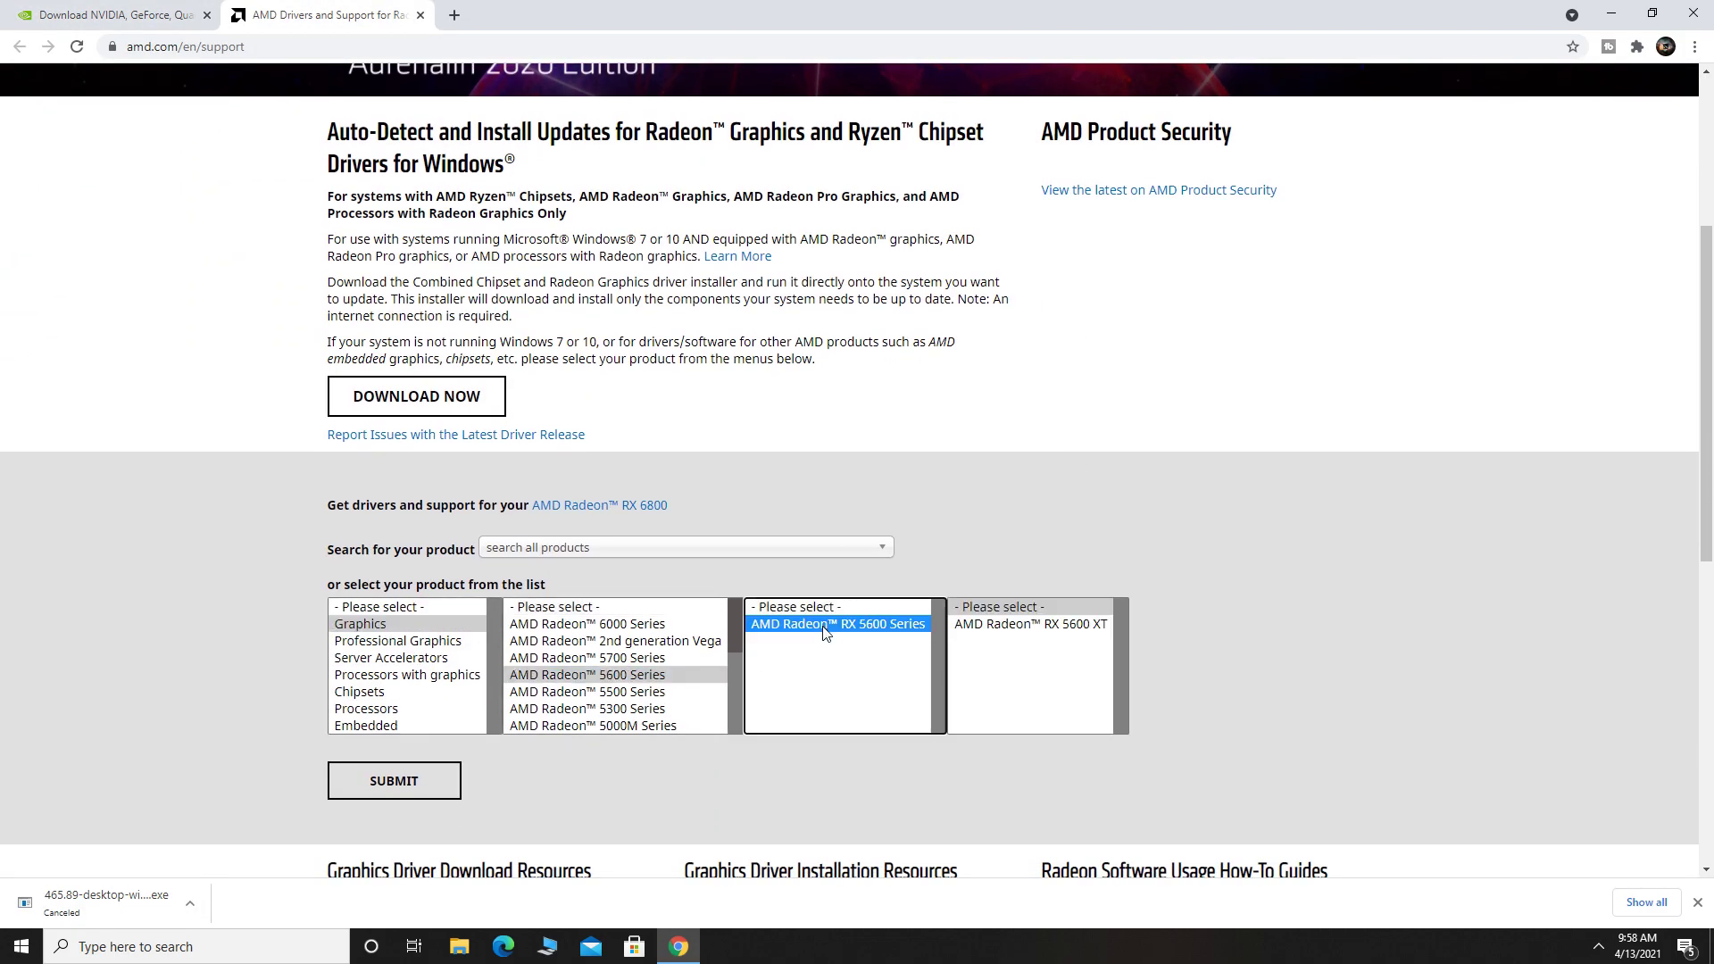
click(1012, 626)
click(405, 791)
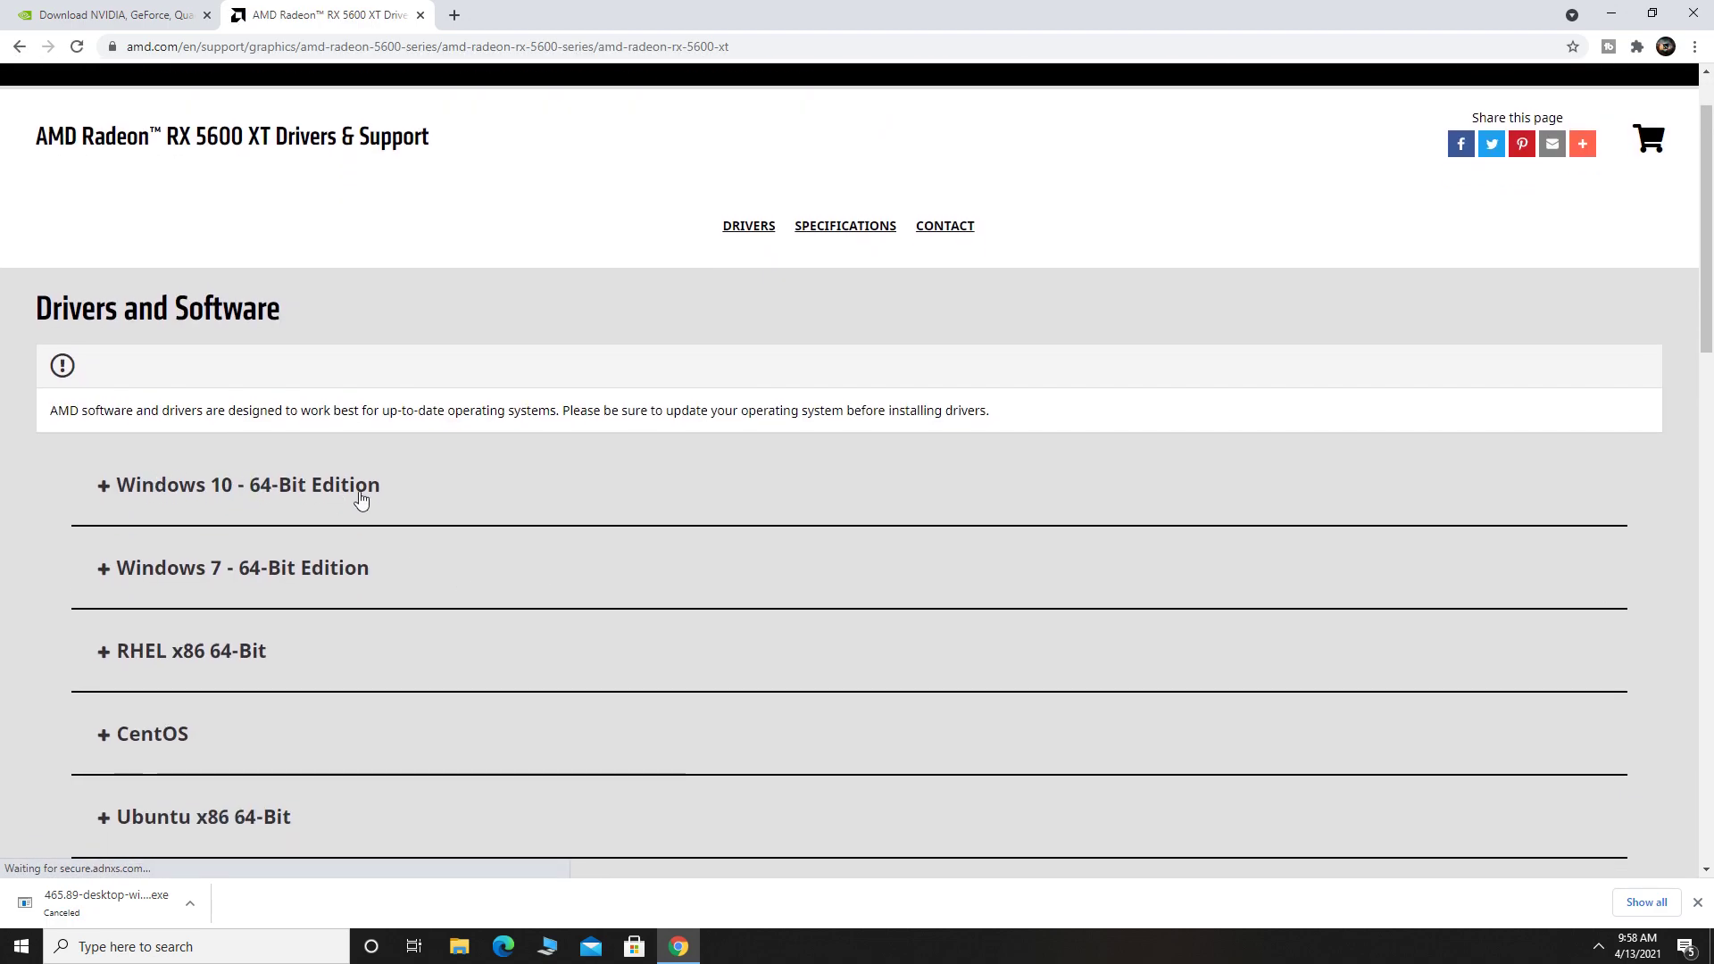
Start the Windows 10 64-bit Radeon Software download, dismiss the prompt, then cancel it
click(359, 498)
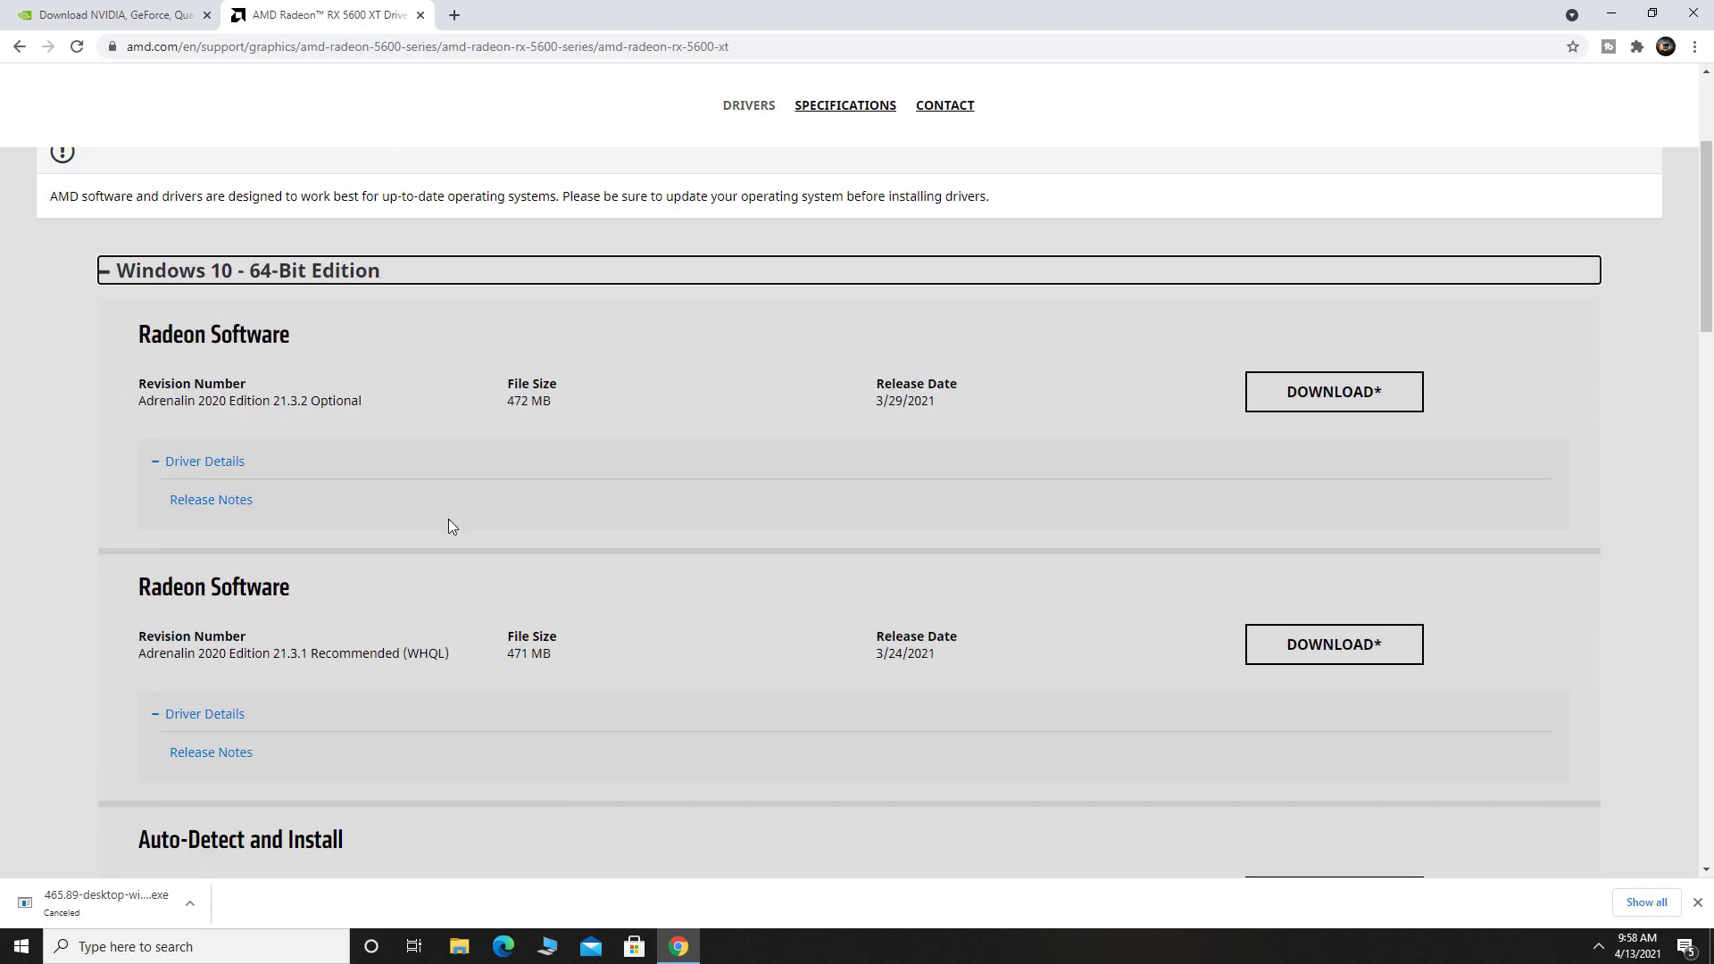
click(1333, 392)
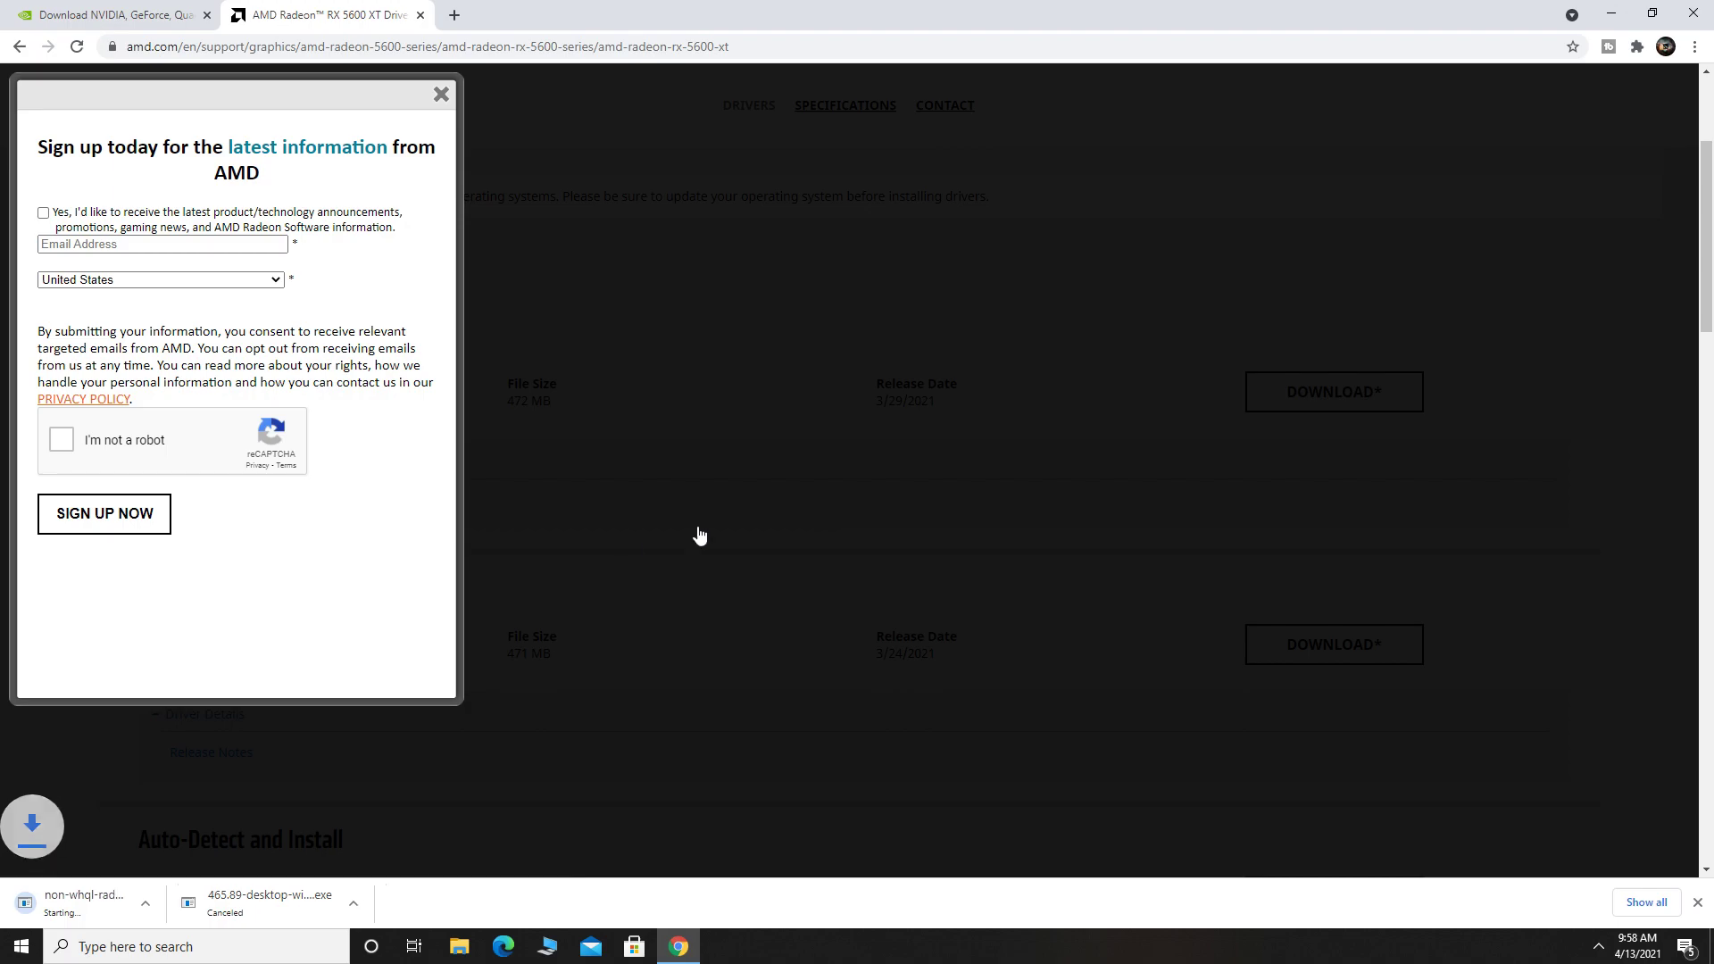
click(441, 95)
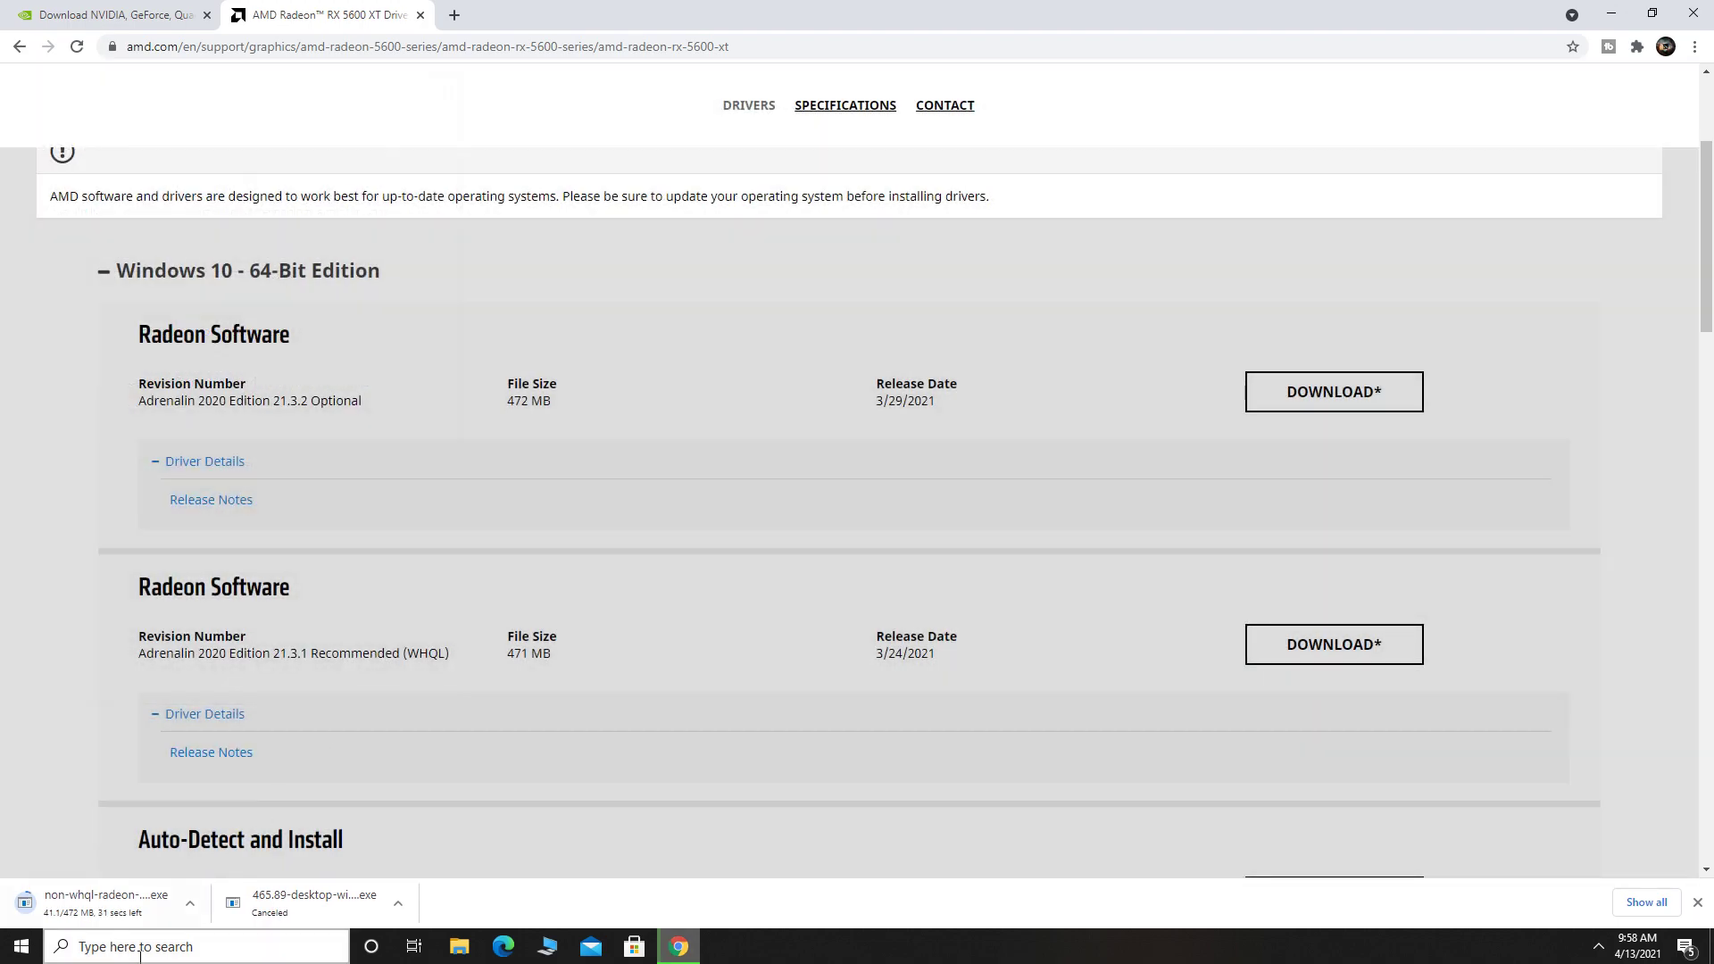
right_click(115, 901)
click(161, 888)
click(54, 11)
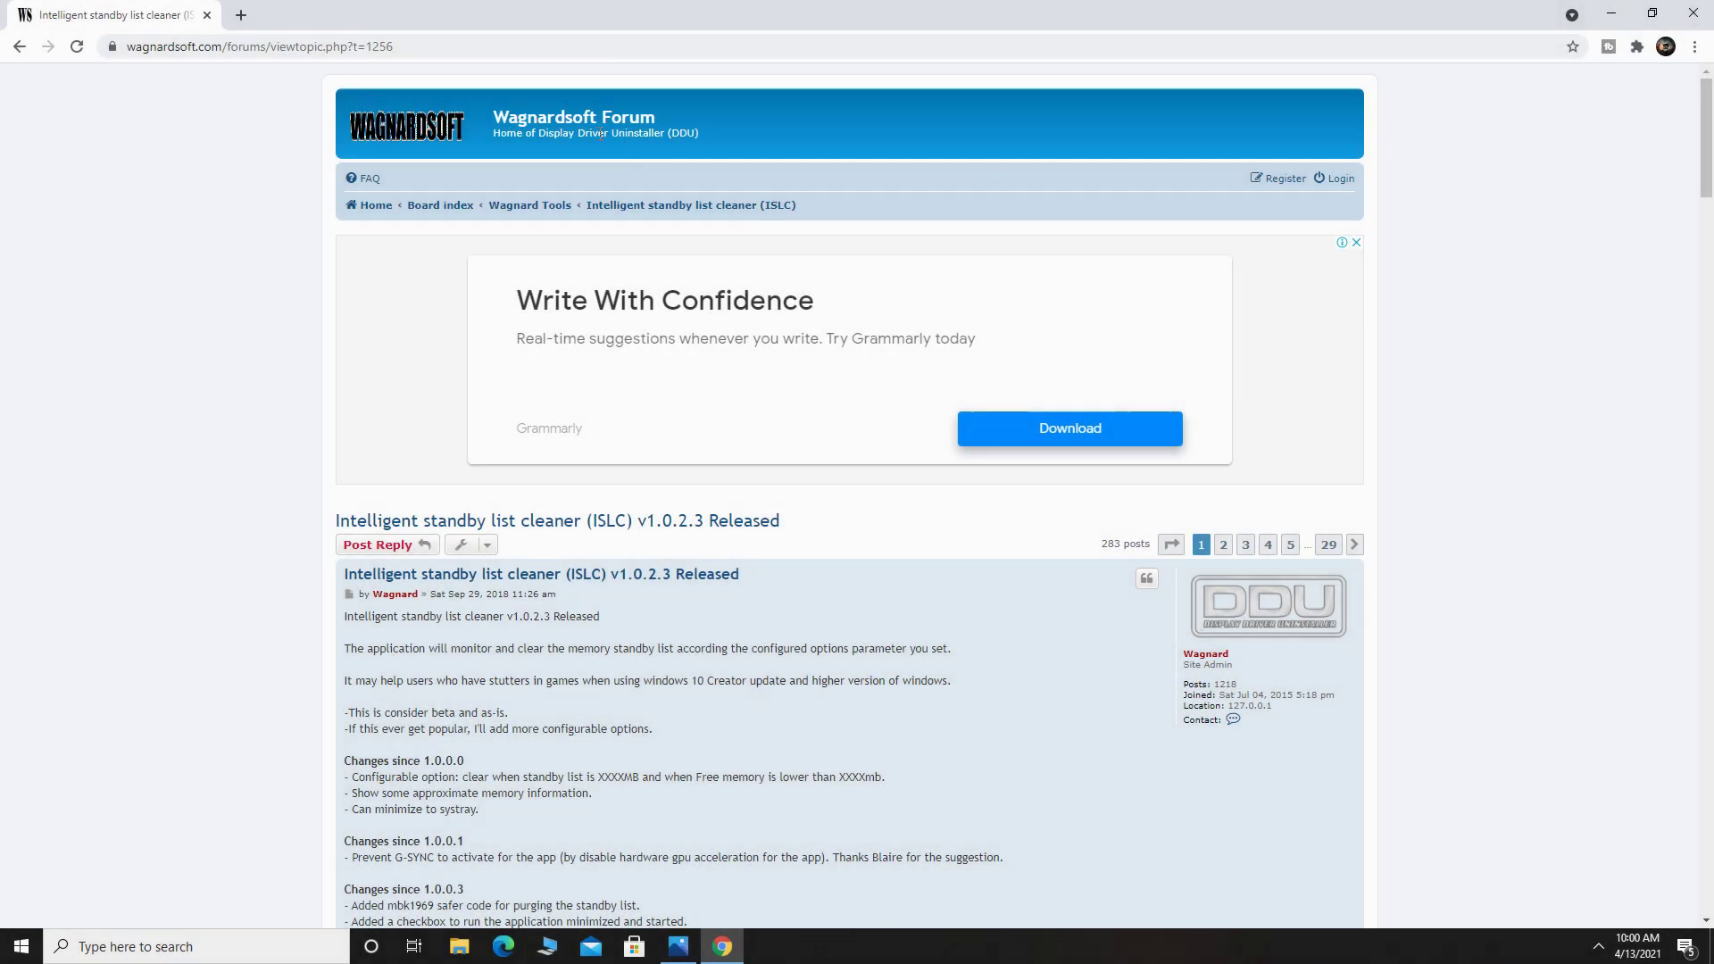
Download ISLC v1.0.2.3 from the forum's official link and open the downloaded file
click(465, 55)
scroll(1108, 451, down, 4)
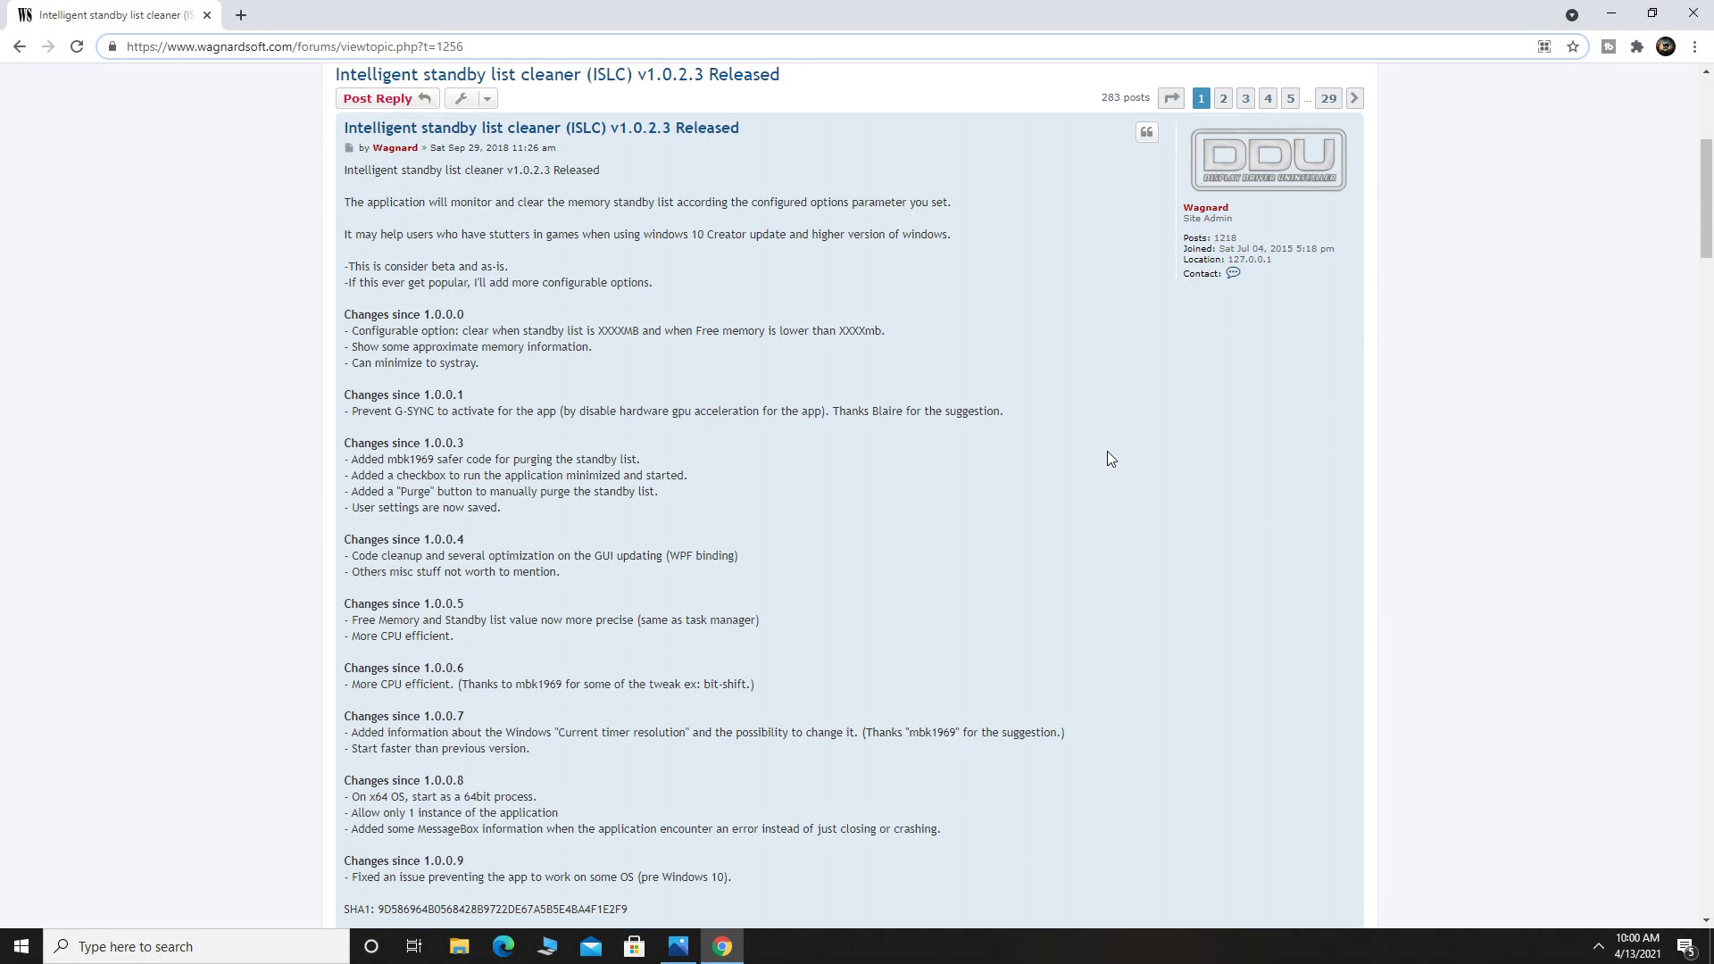
scroll(1112, 455, down, 5)
scroll(1111, 455, down, 3)
scroll(1113, 455, down, 1)
scroll(1113, 450, down, 2)
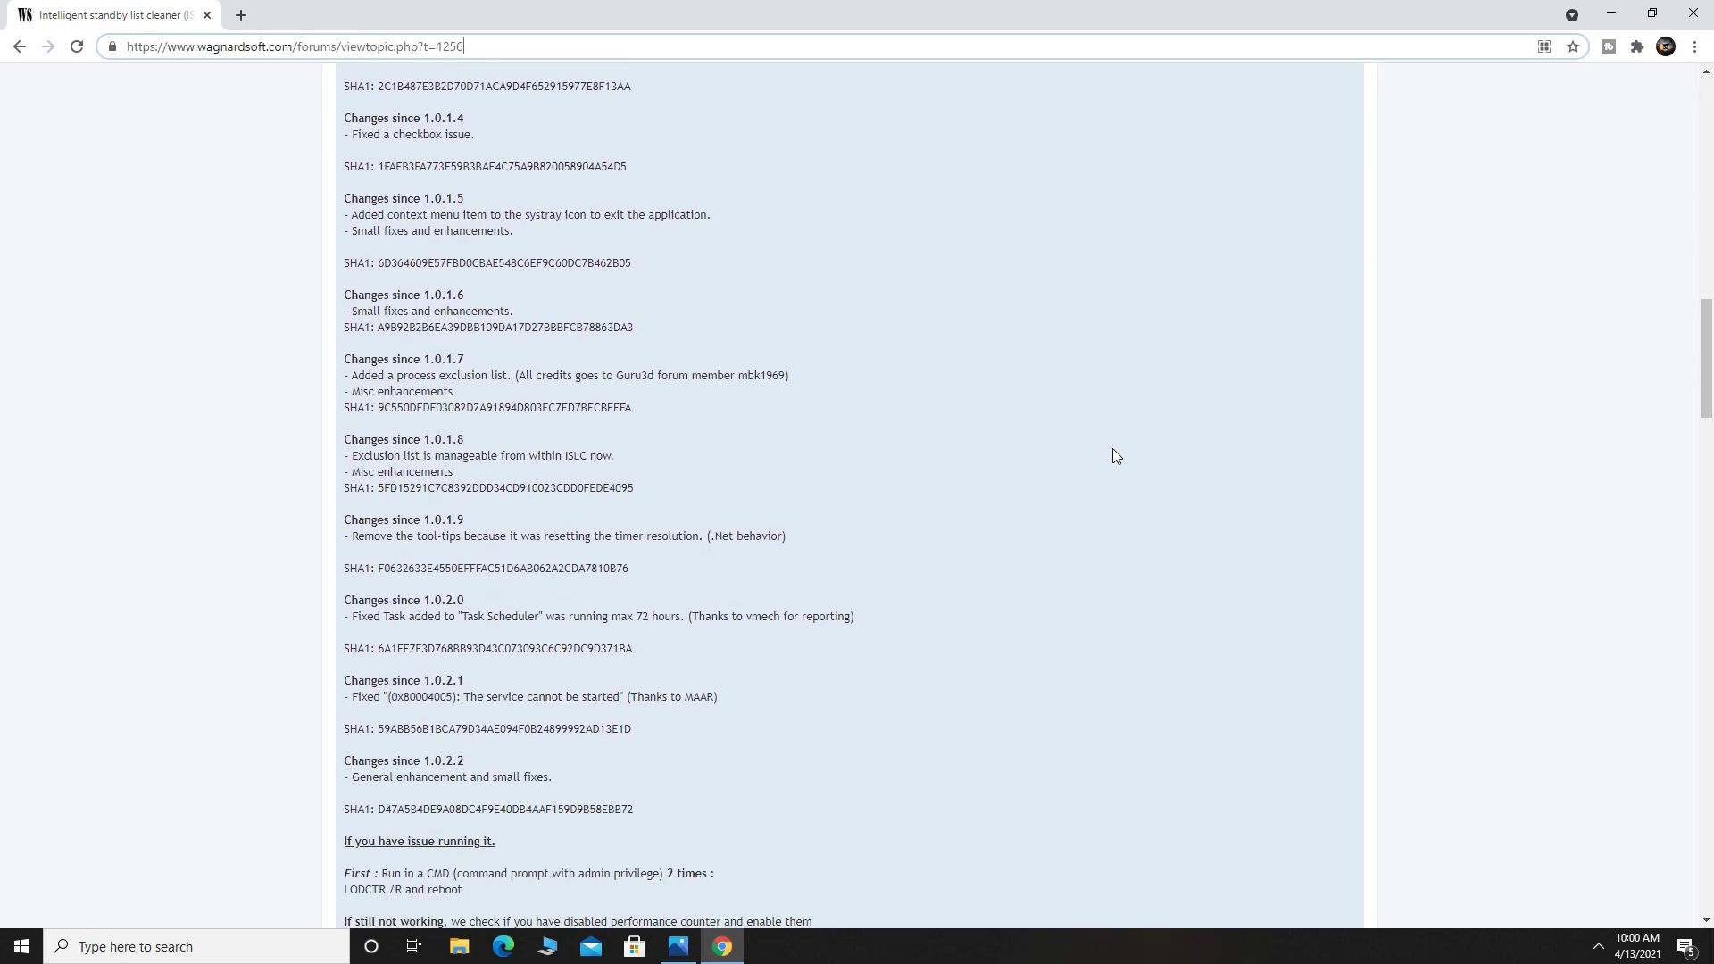
scroll(1112, 456, down, 1)
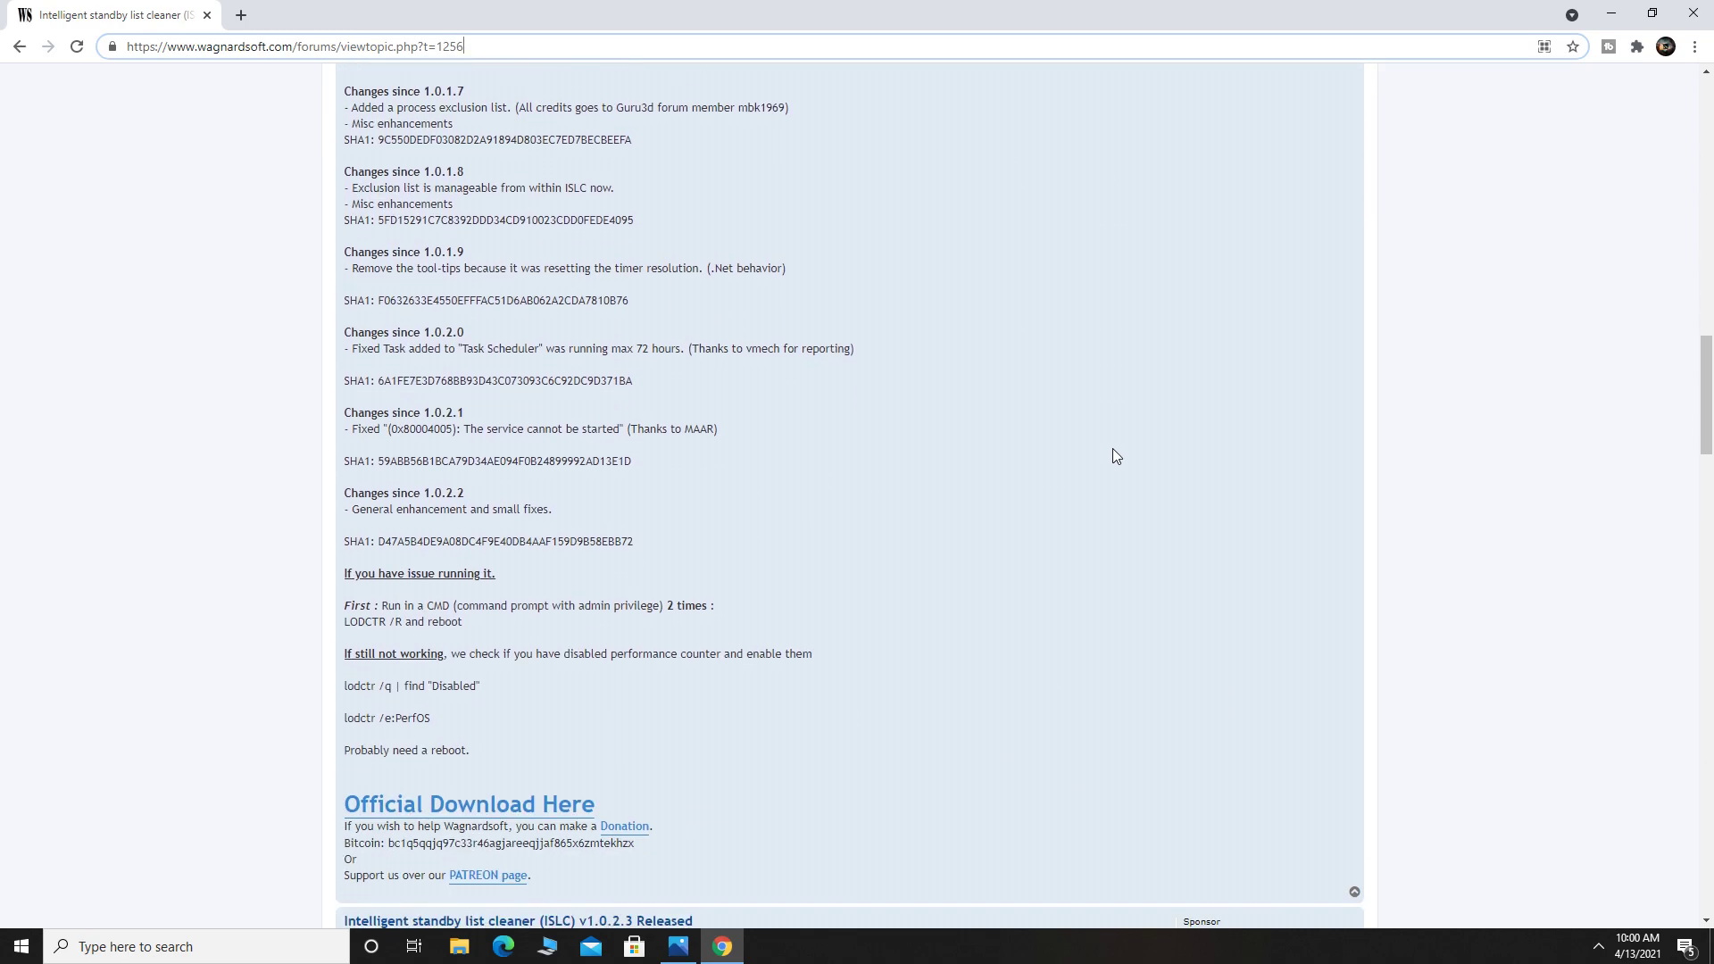
click(563, 807)
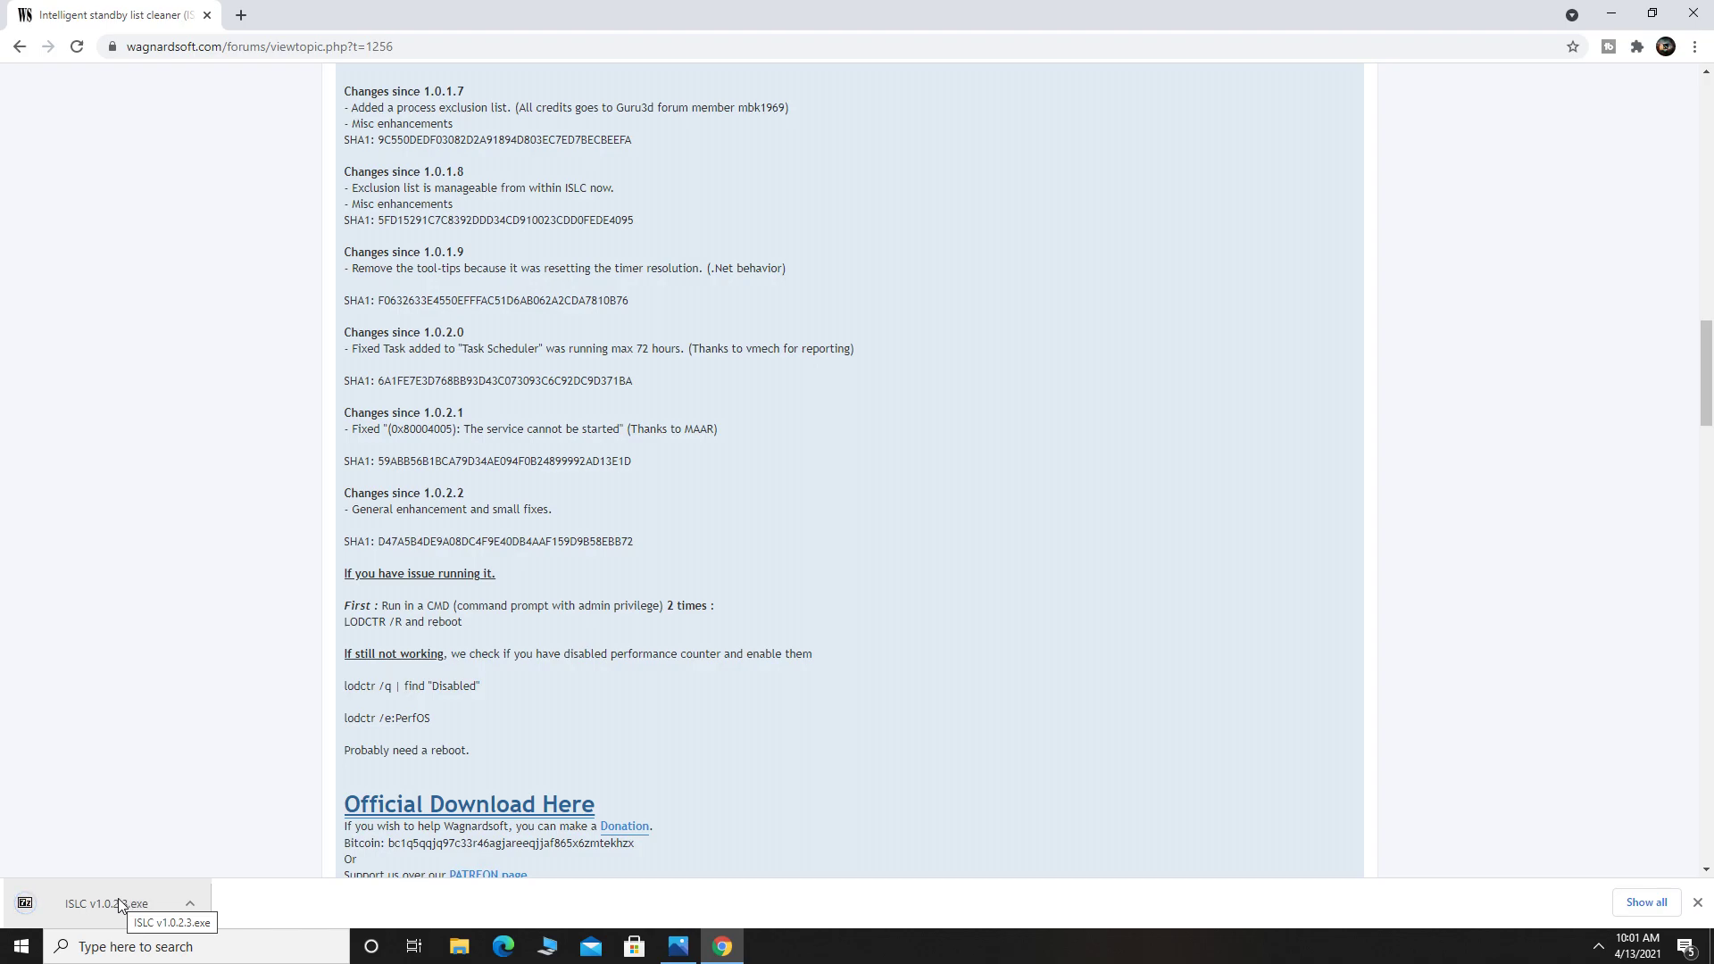
click(118, 898)
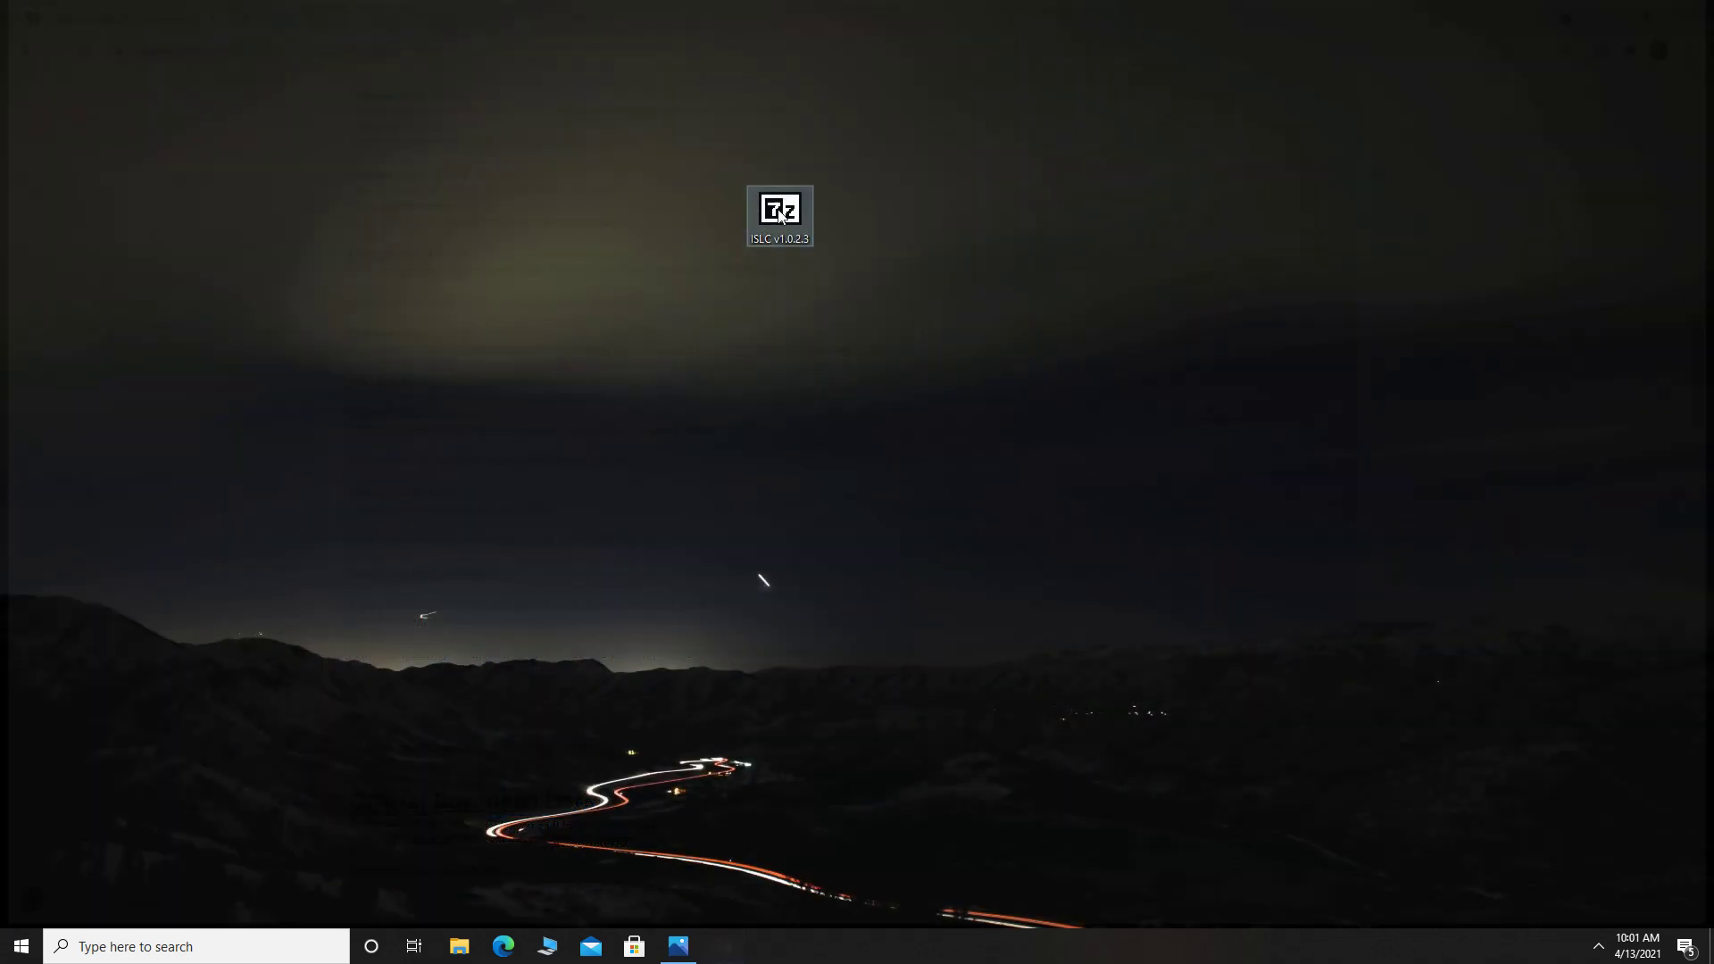
Extract the ISLC v1.0.2.3 archive into a folder on the desktop
right_click(780, 212)
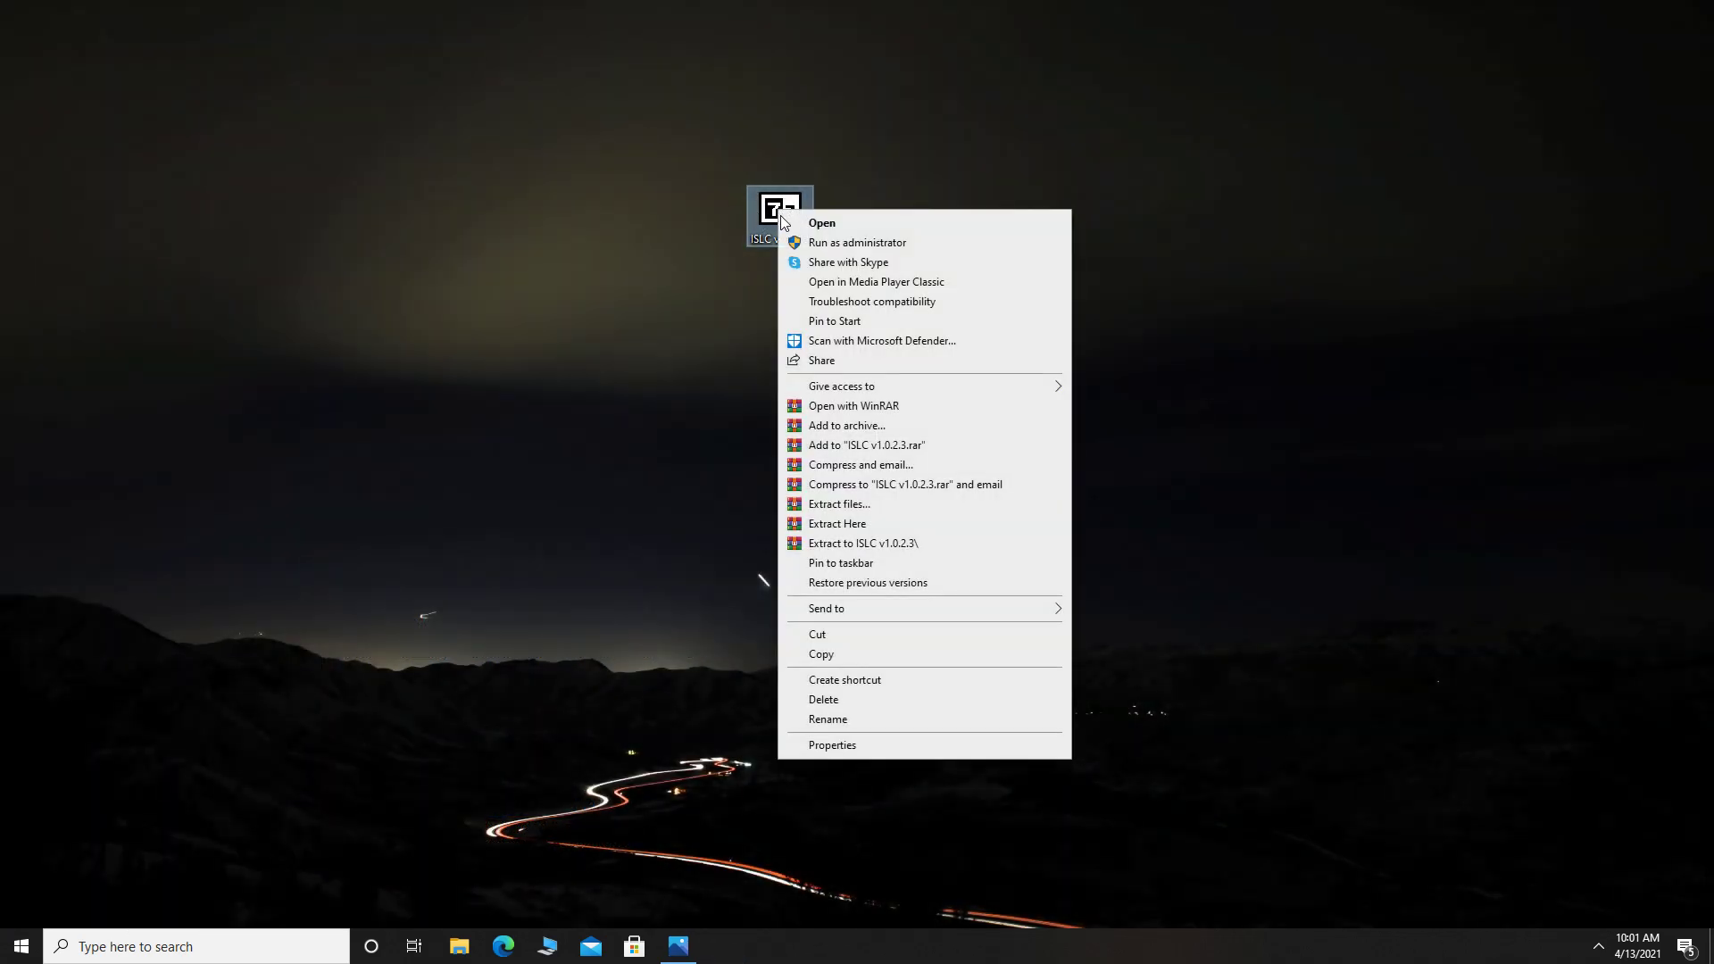
click(901, 532)
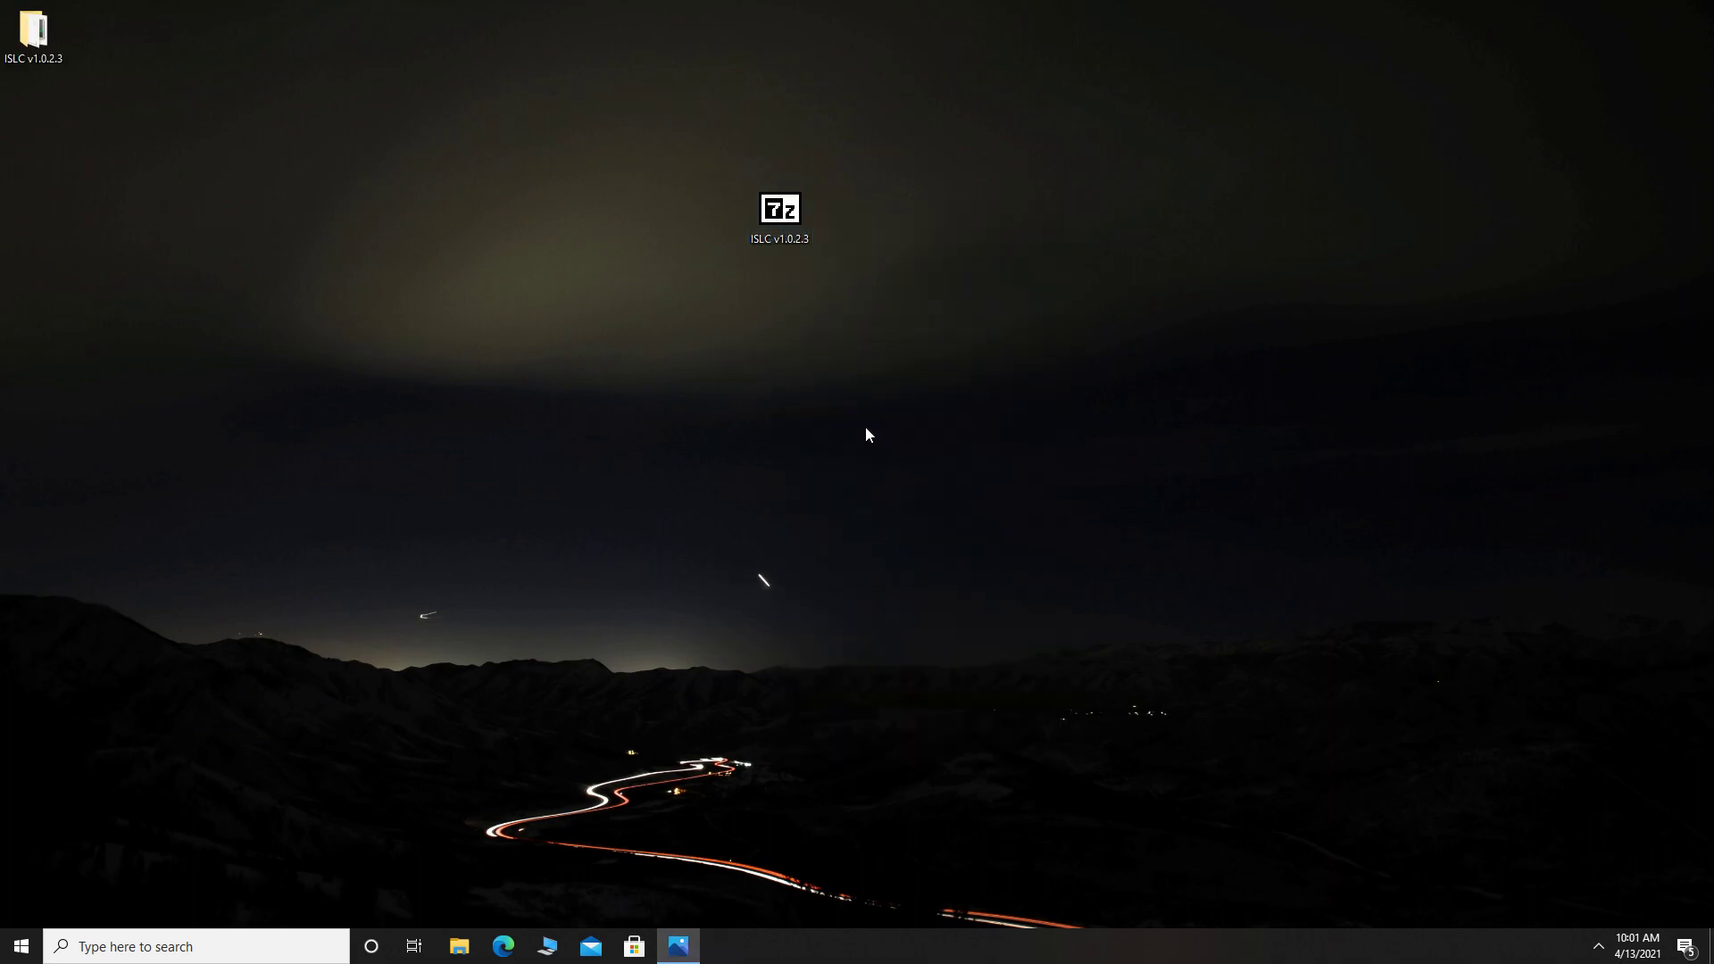
mouse_move(33, 40)
mouse_down()
mouse_move(880, 220)
mouse_move(867, 241)
mouse_up()
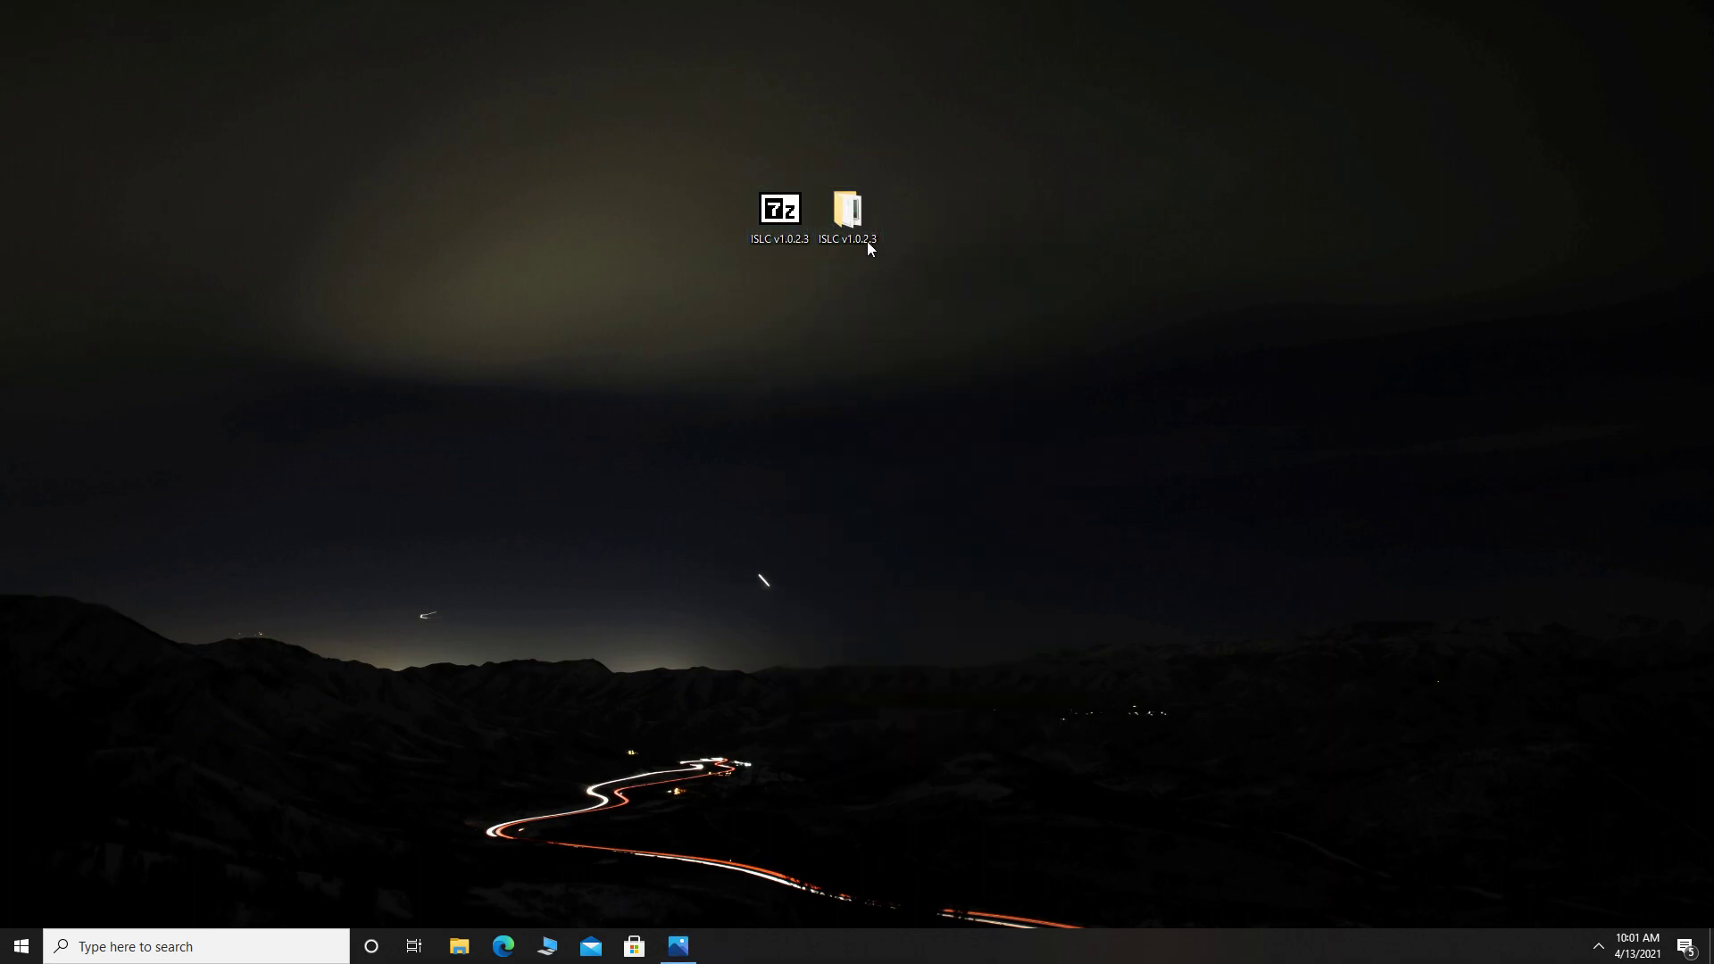
double_click(869, 213)
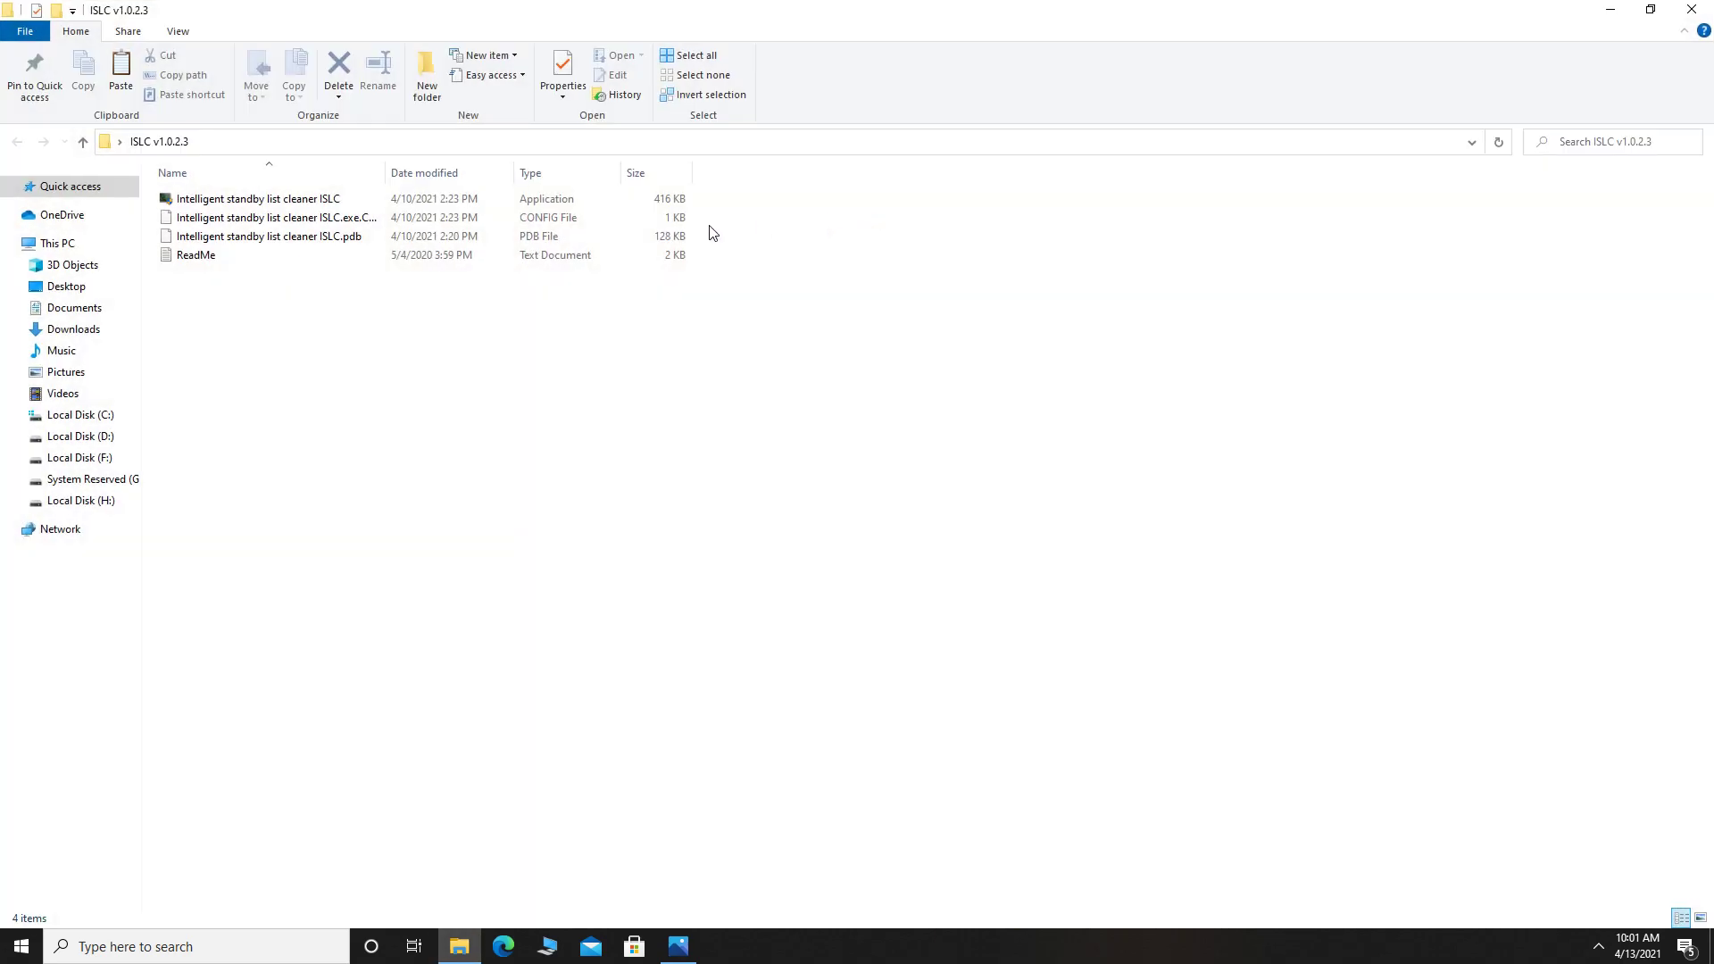
Launch the ISLC application as administrator and accept the UAC prompt
right_click(261, 204)
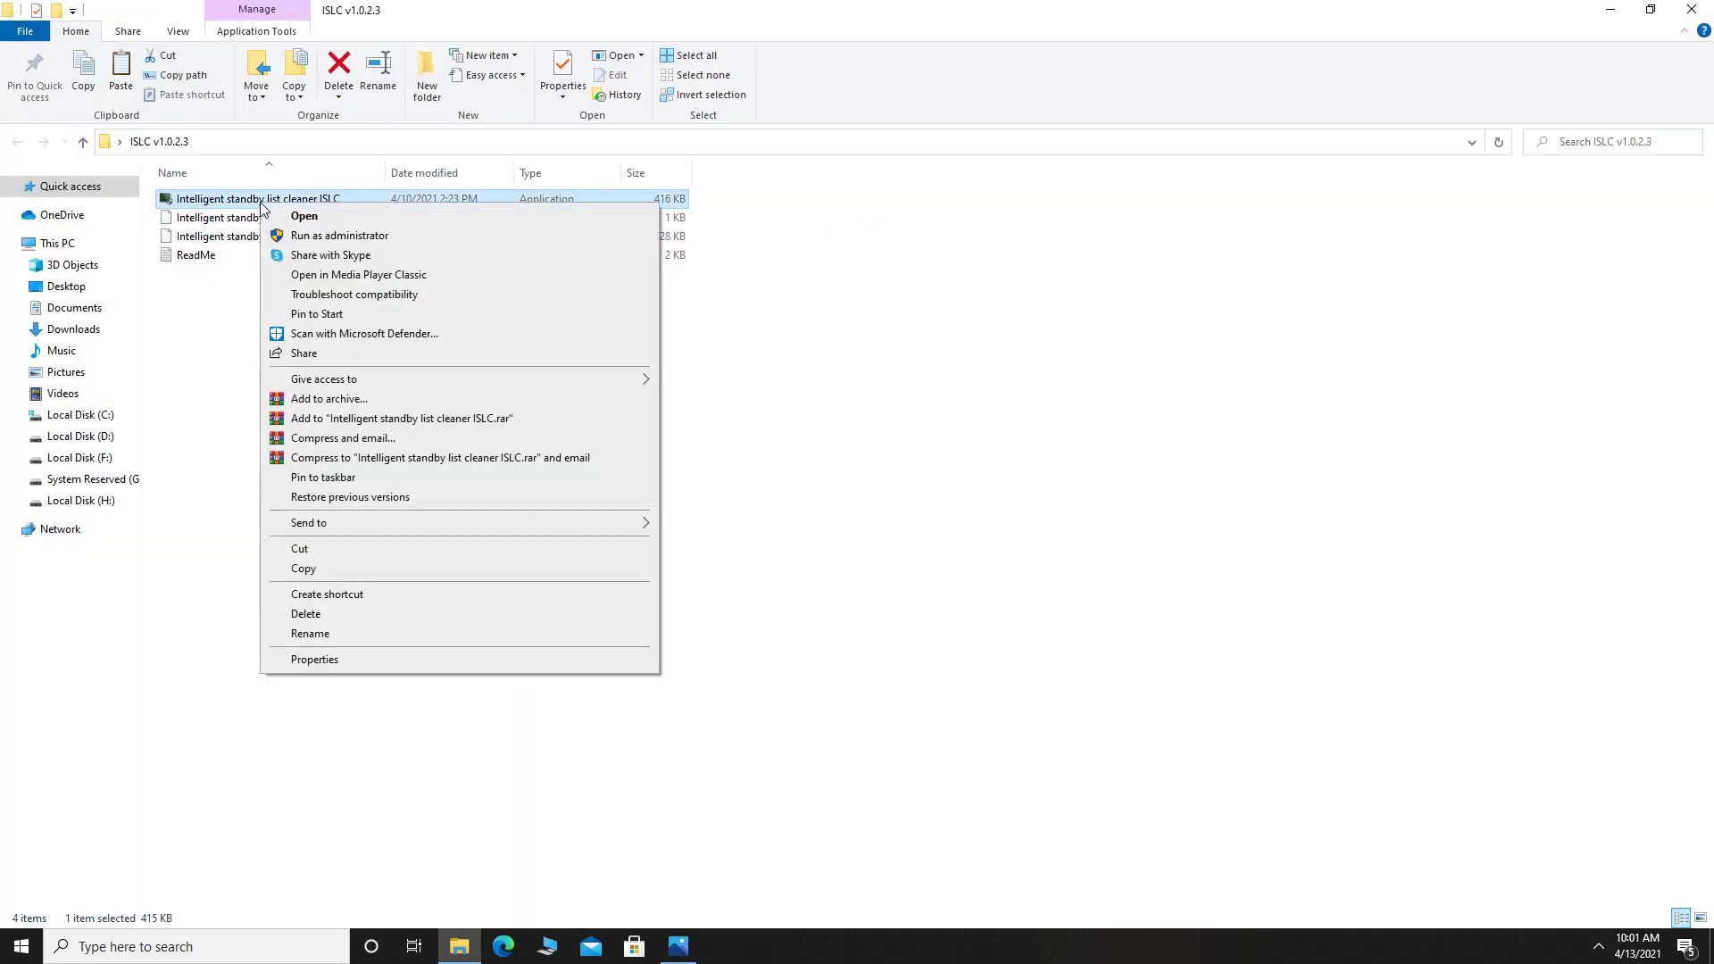
click(399, 238)
click(786, 599)
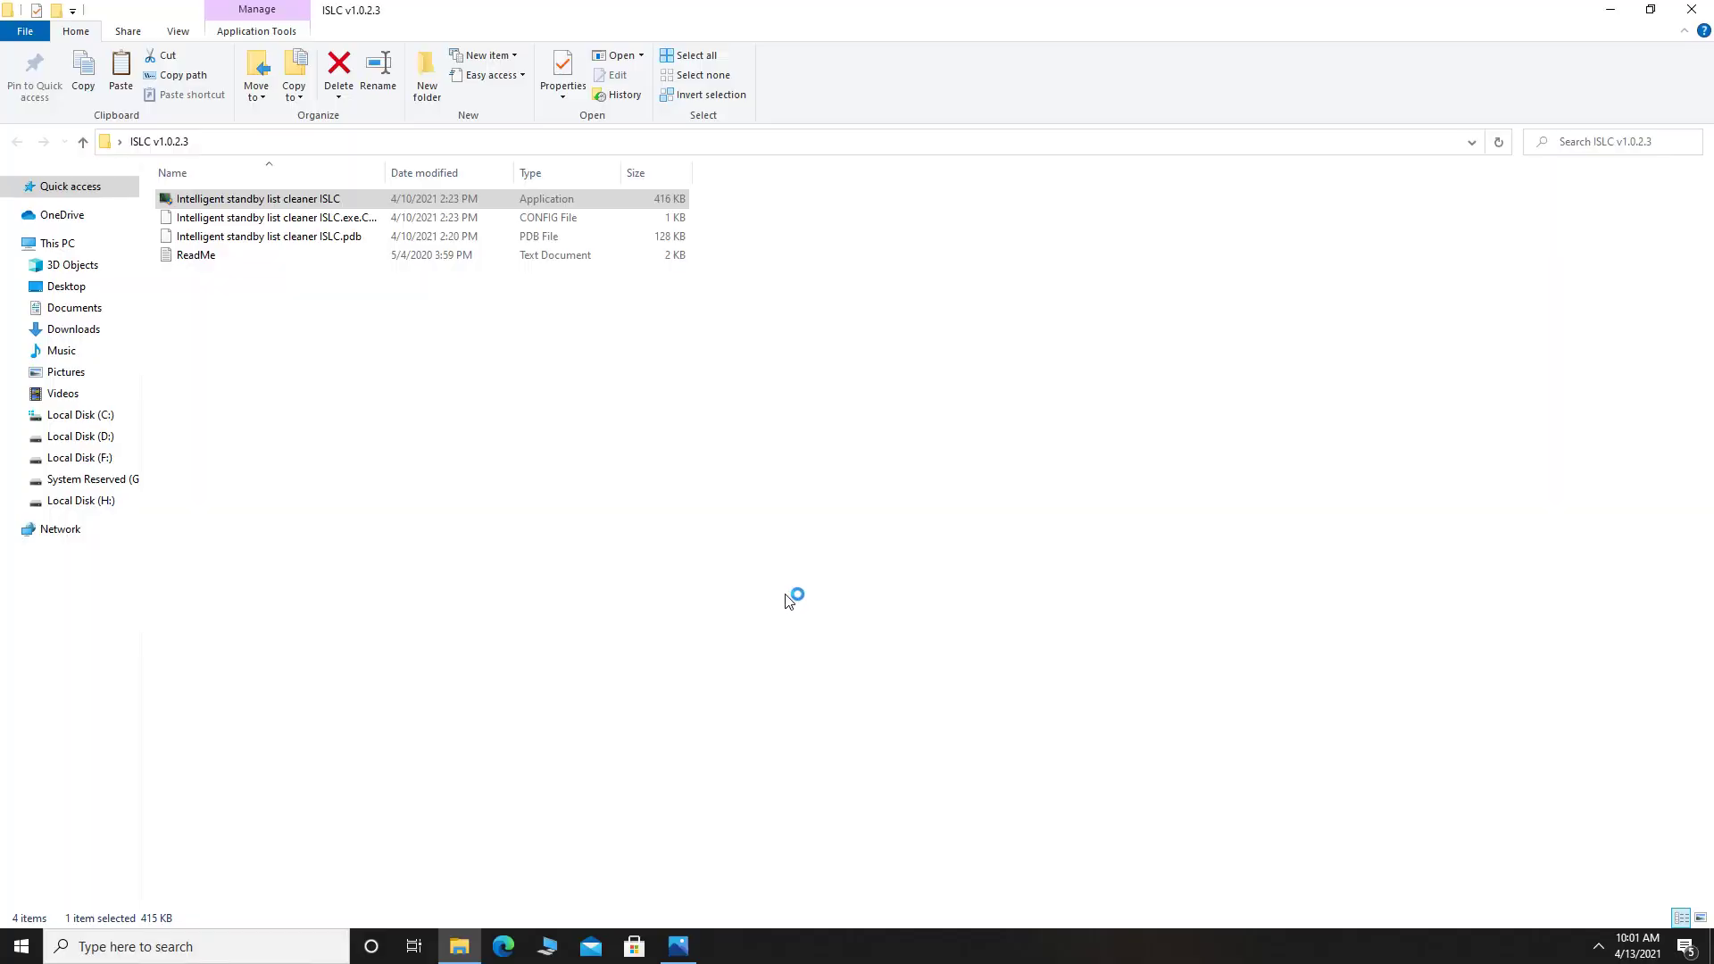
click(1610, 10)
Keep purge thresholds at 1024 MB and 8196 MB and enable start minimized with monitoring
mouse_move(641, 199)
mouse_down()
mouse_move(956, 188)
mouse_move(951, 151)
mouse_up()
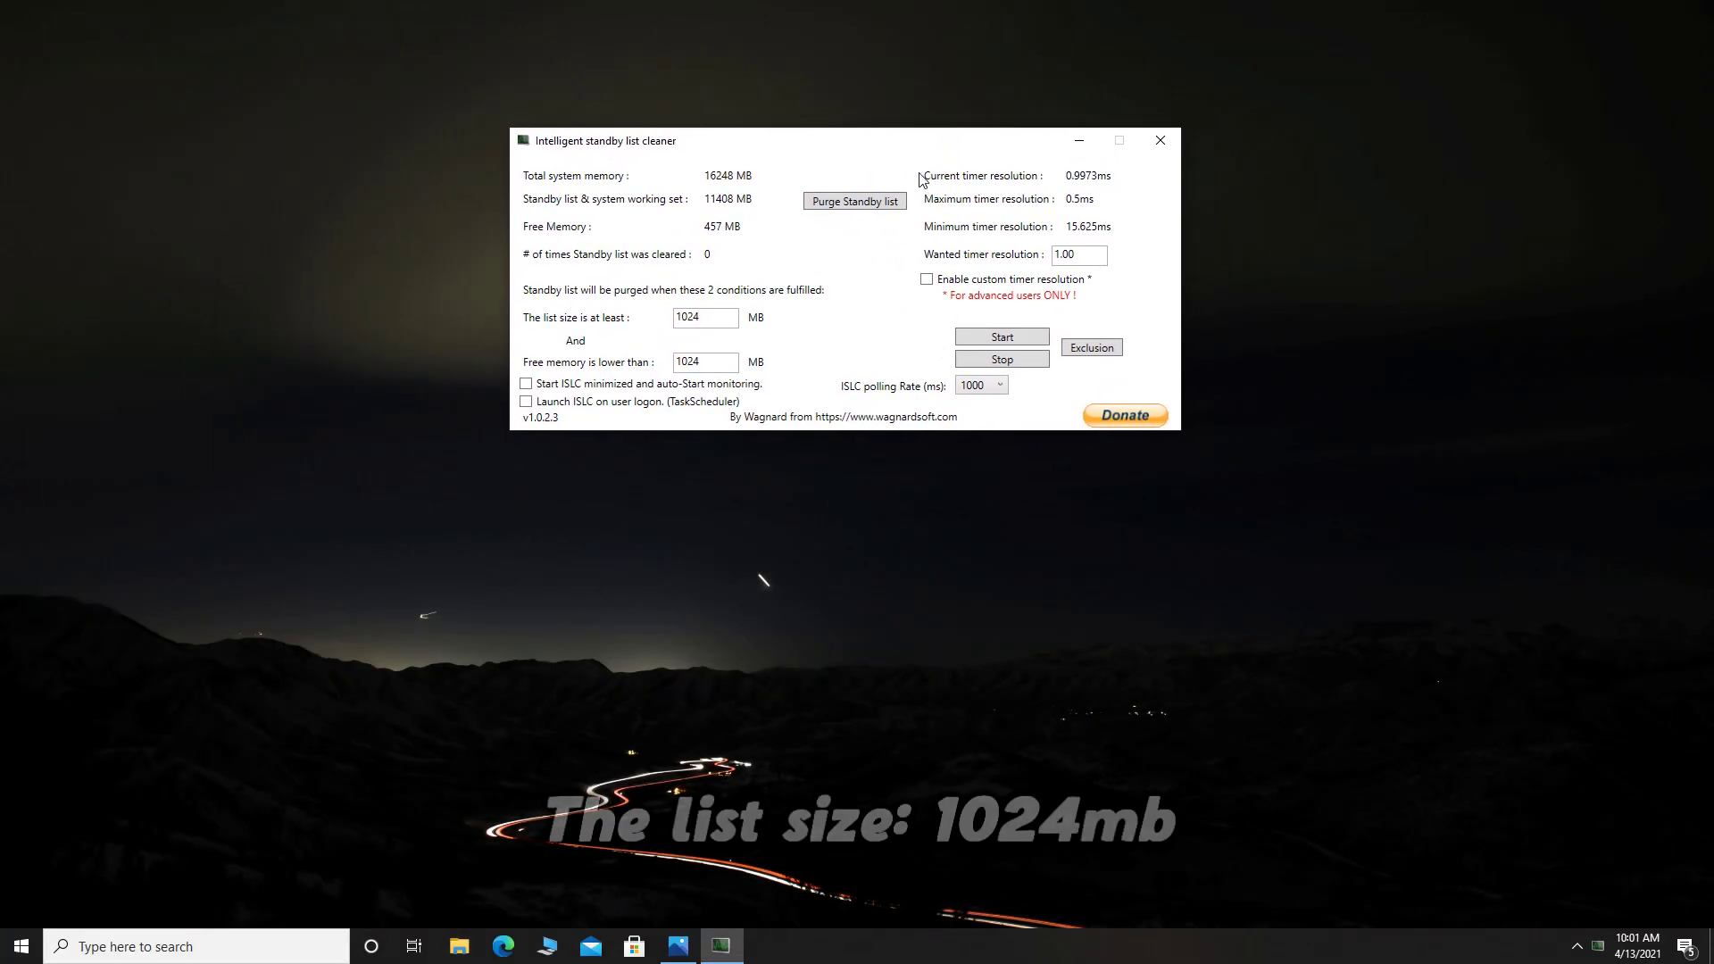
click(724, 316)
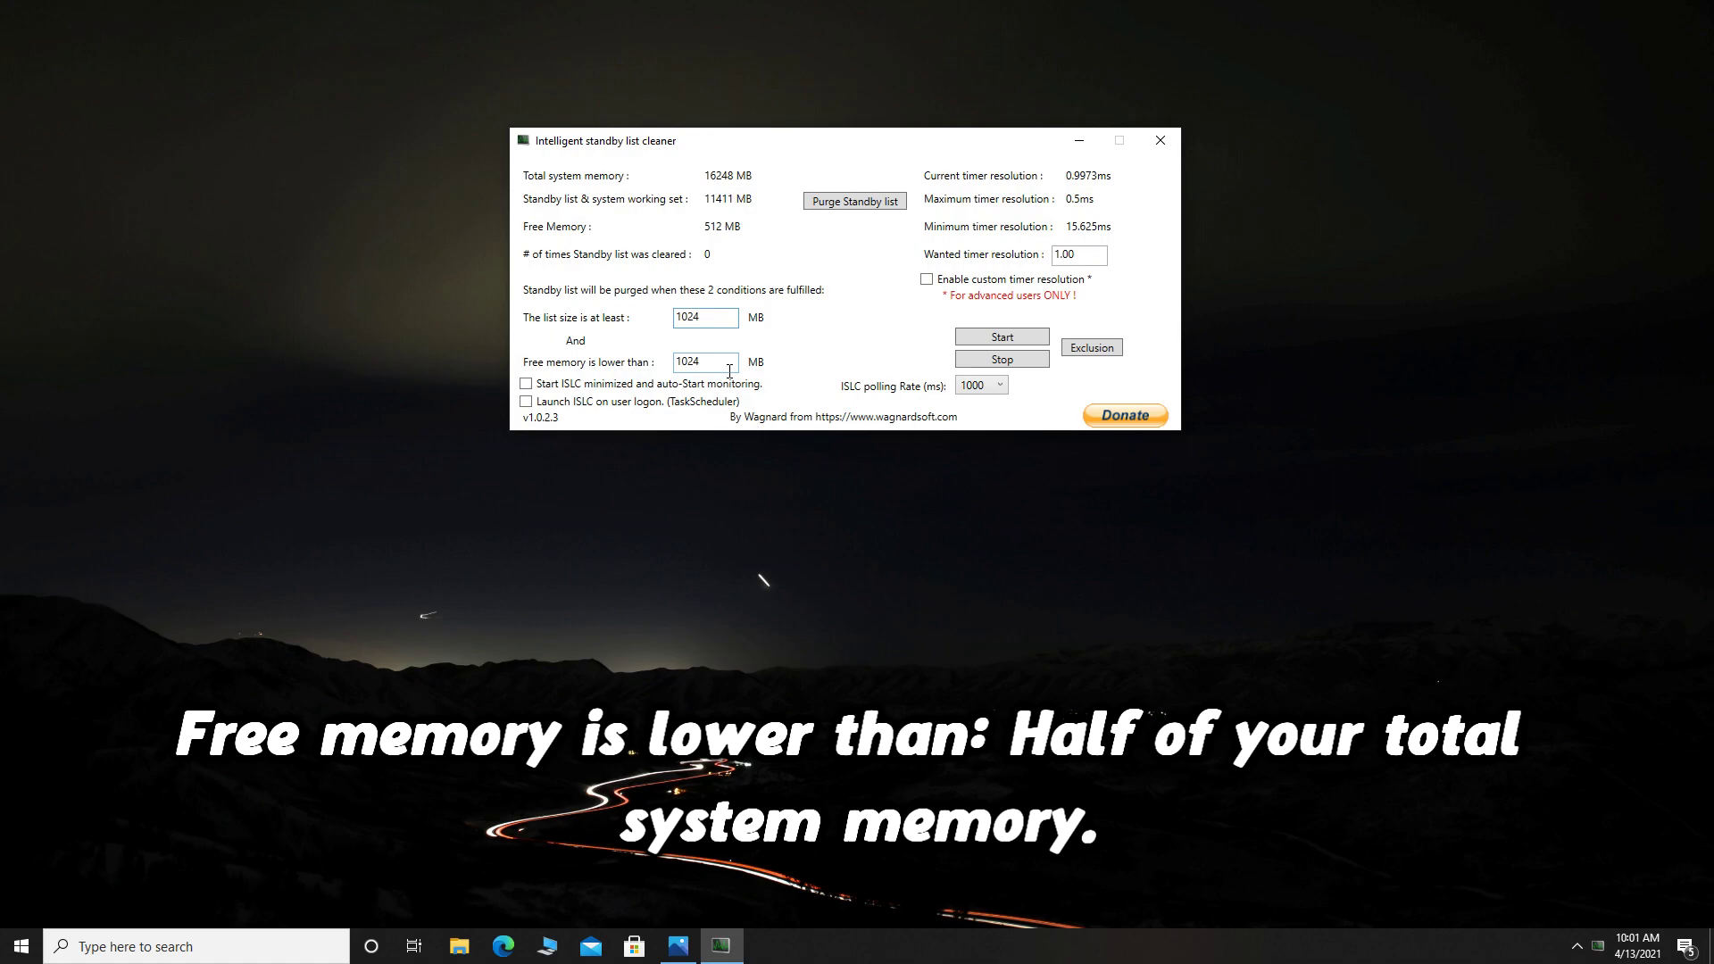
drag(729, 364, 655, 367)
text(8196)
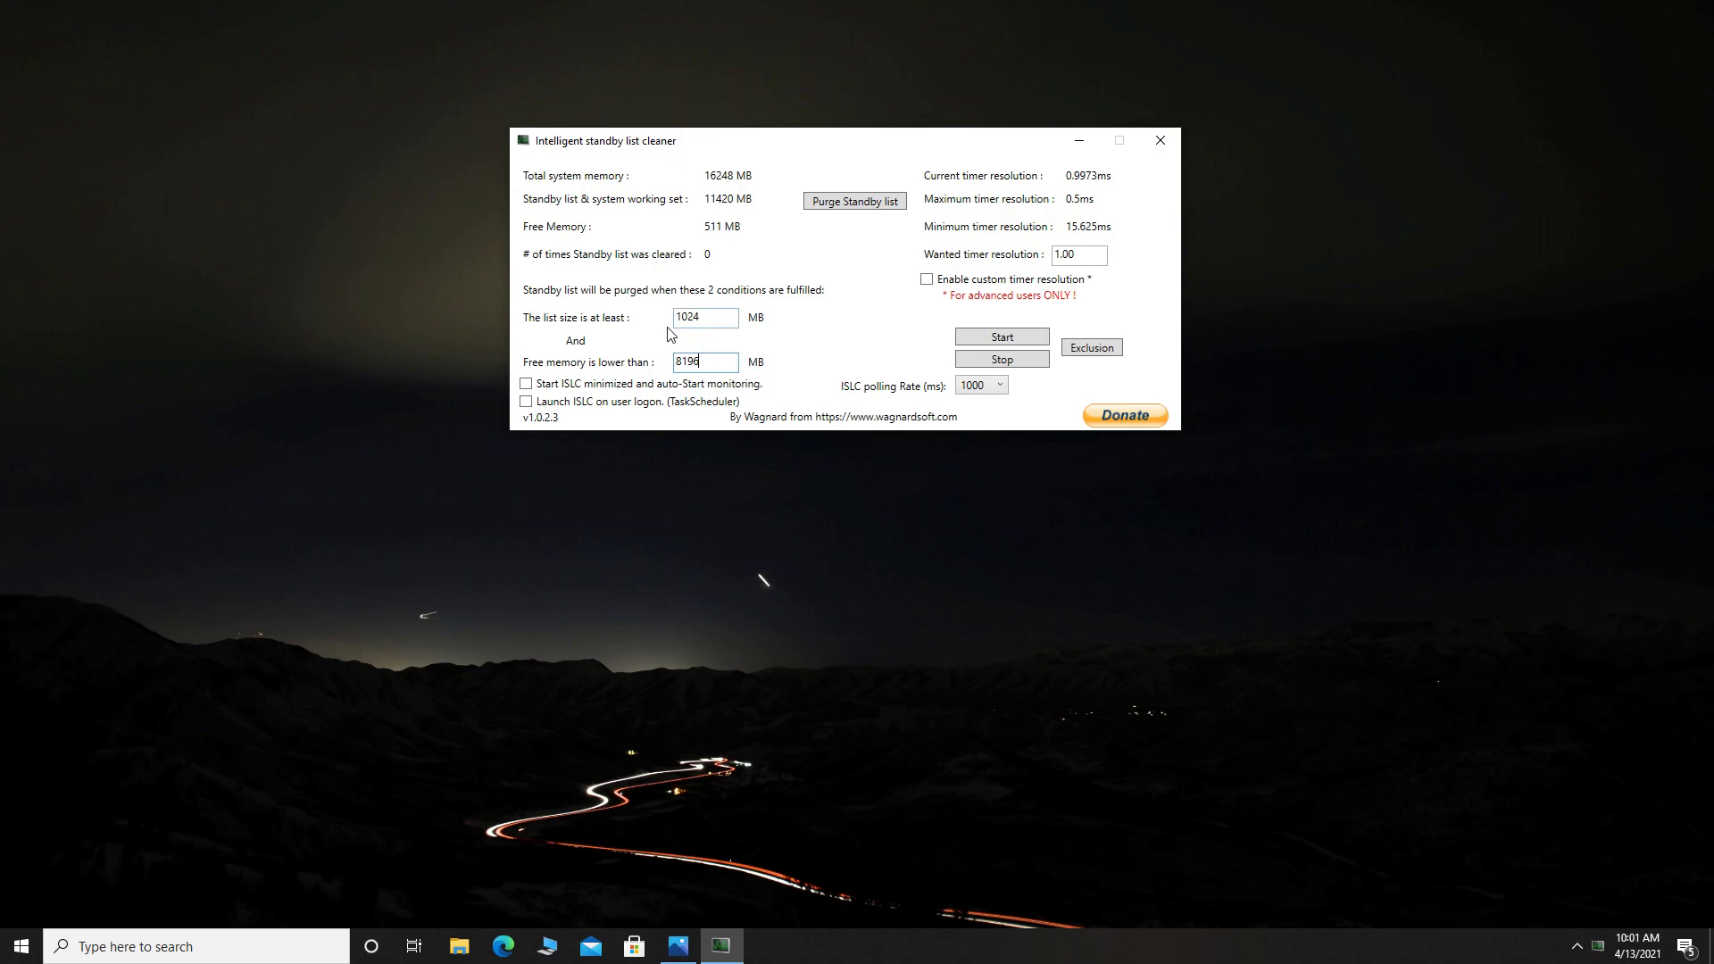
click(528, 386)
Set timer resolution to 0.50 ms, keep polling at 1000 ms, and start monitoring
double_click(1096, 261)
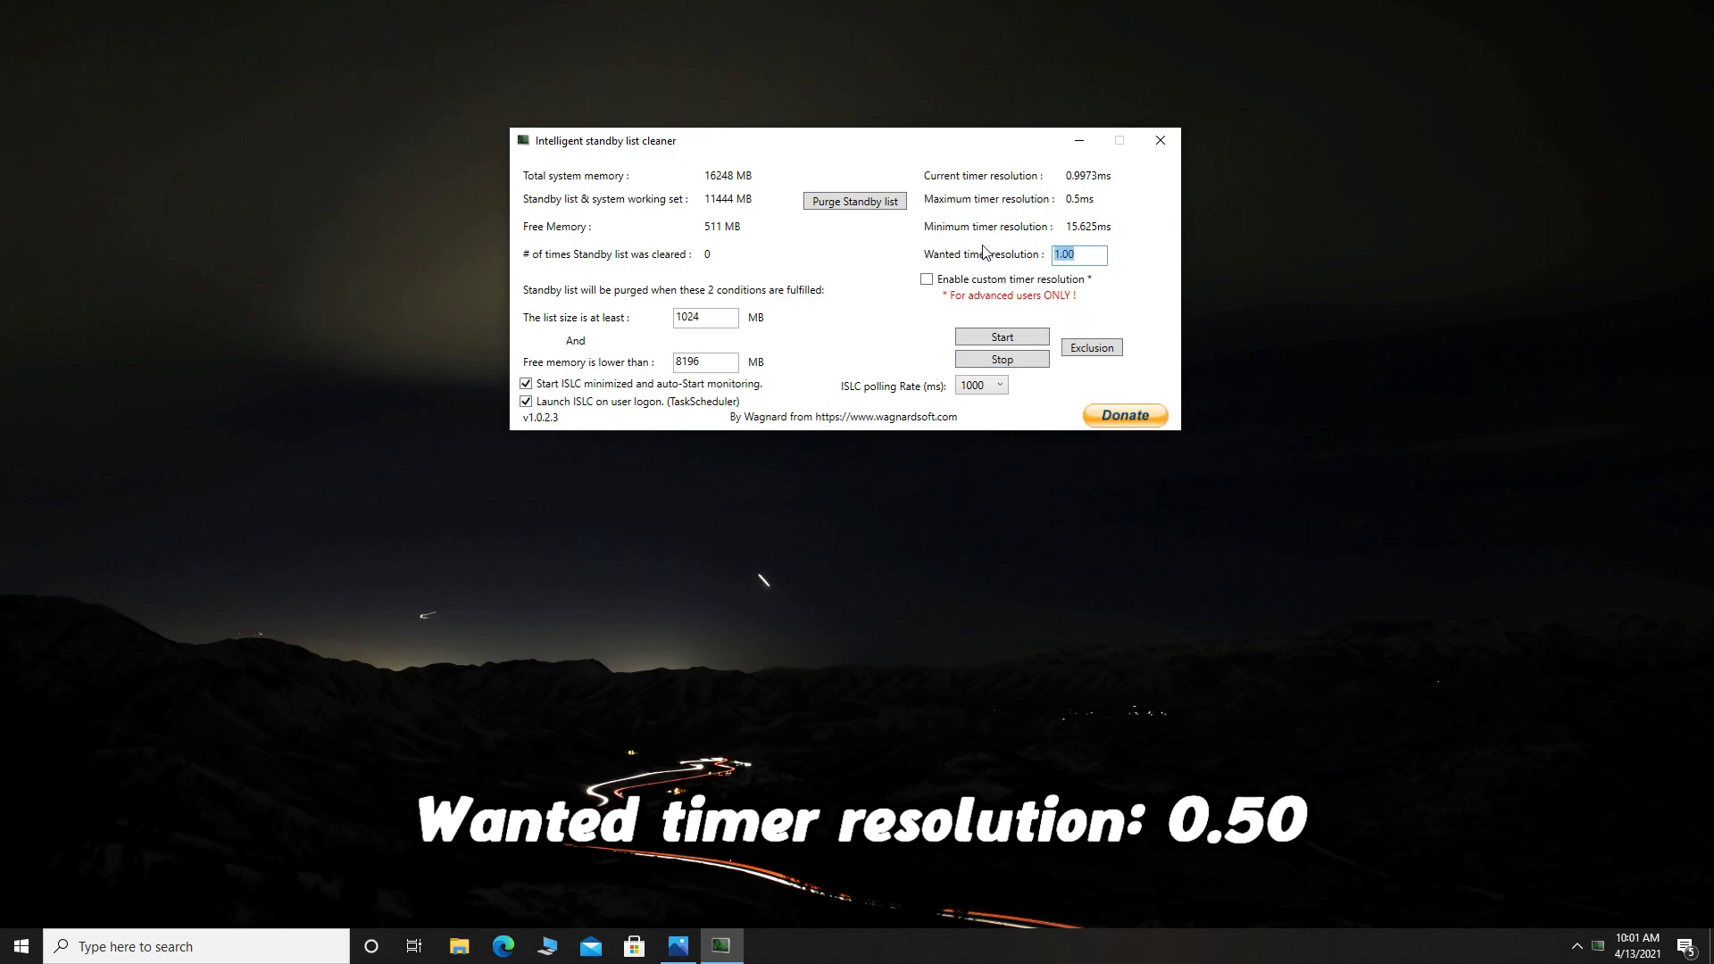
text(0.50)
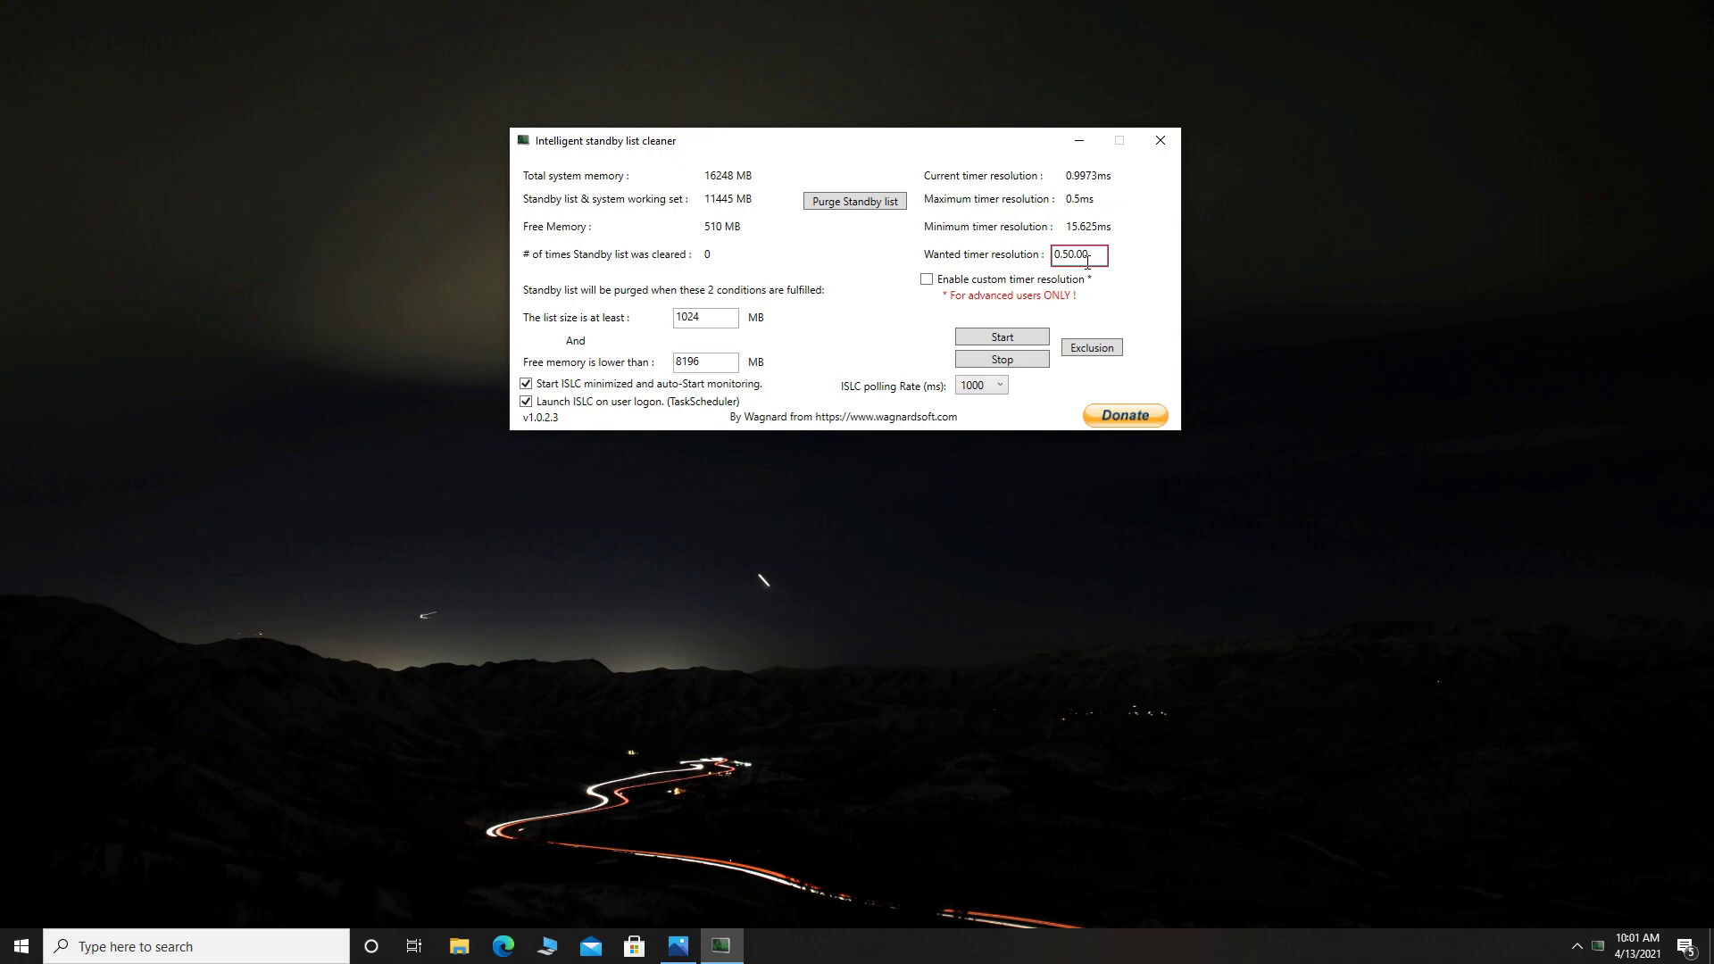
key(BackSpace)
click(1000, 388)
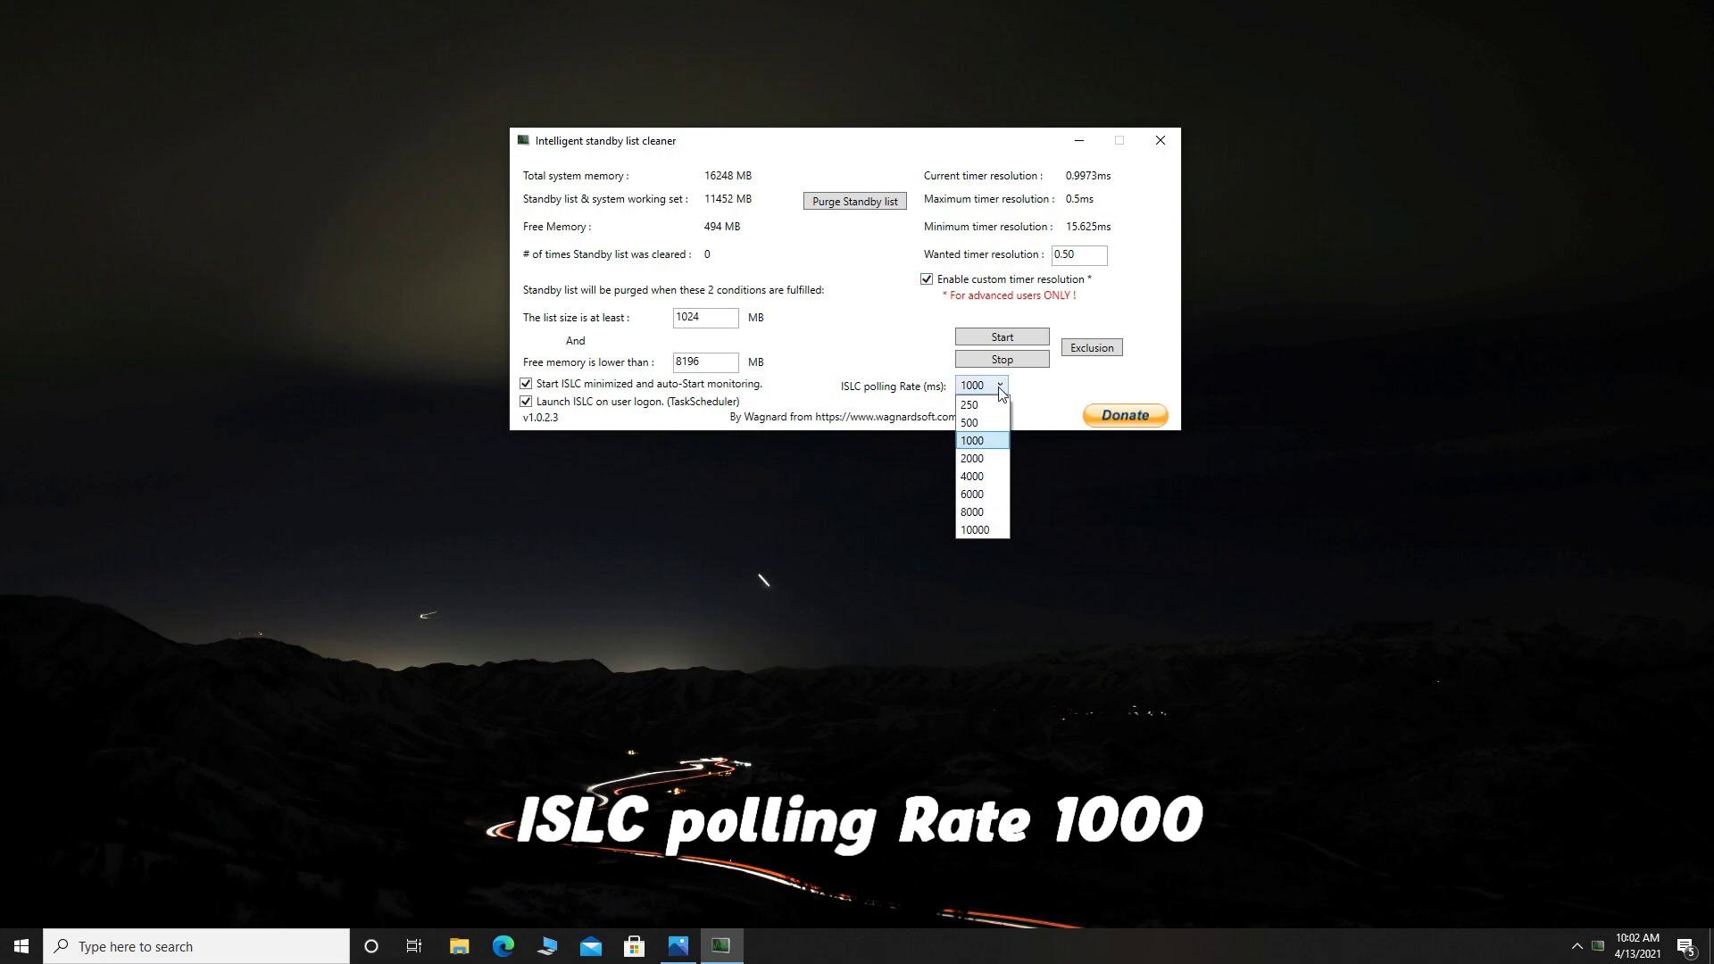
click(980, 443)
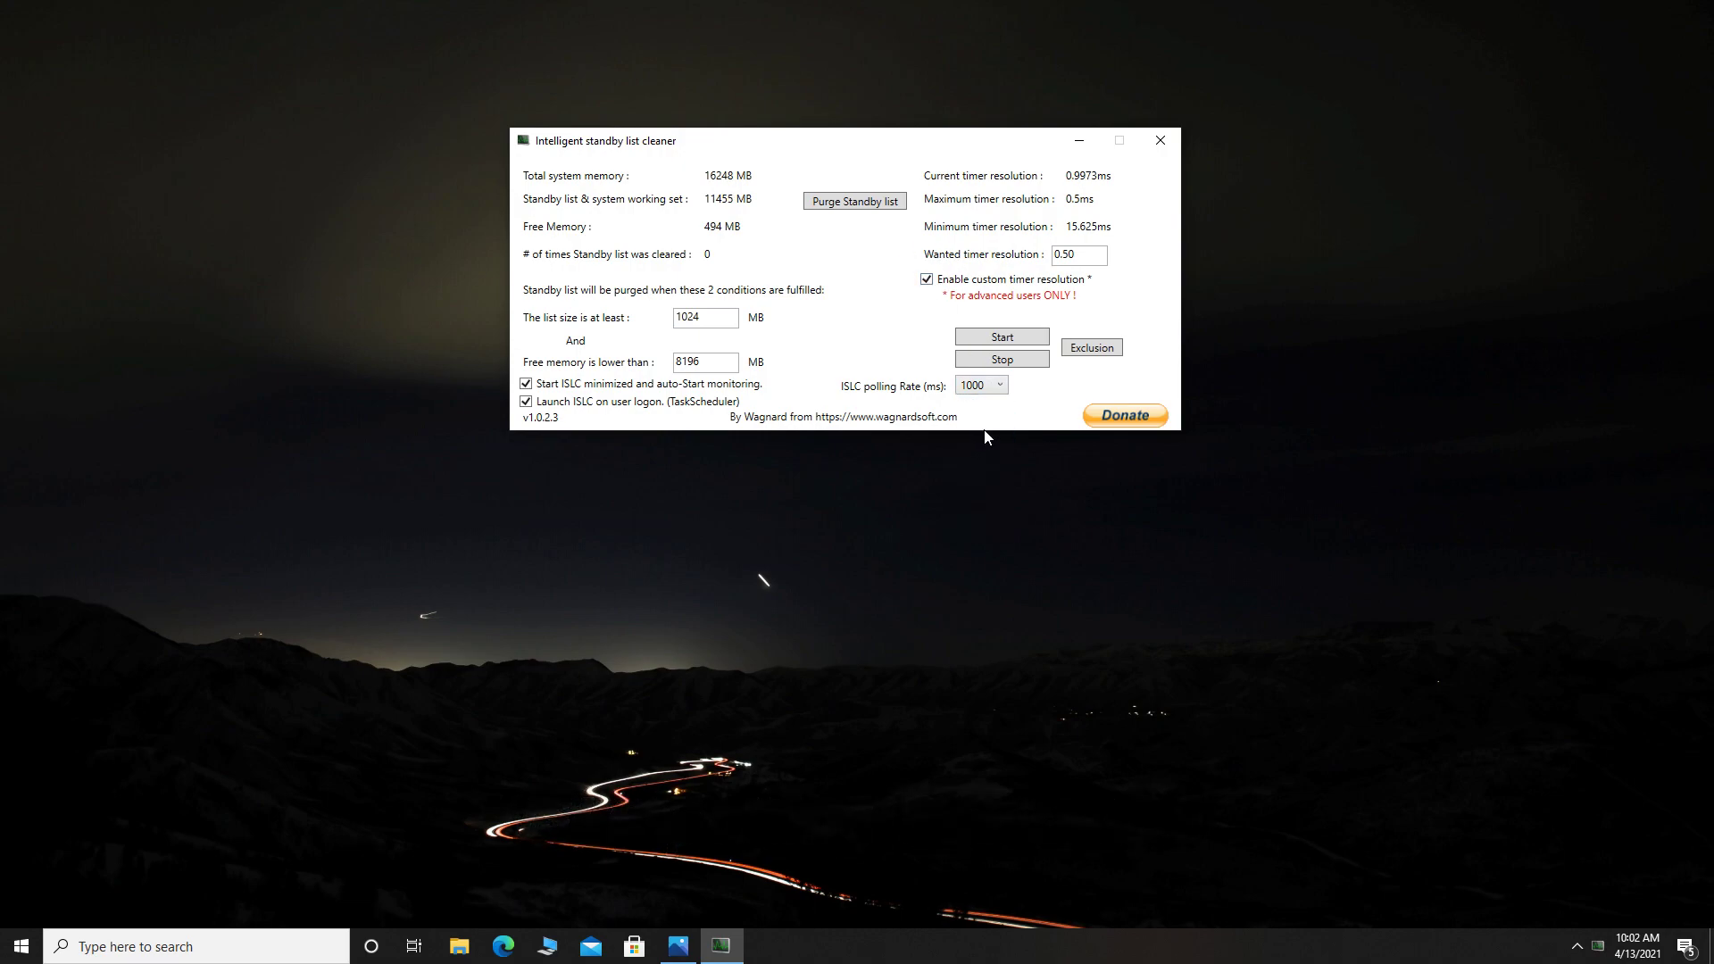
click(986, 344)
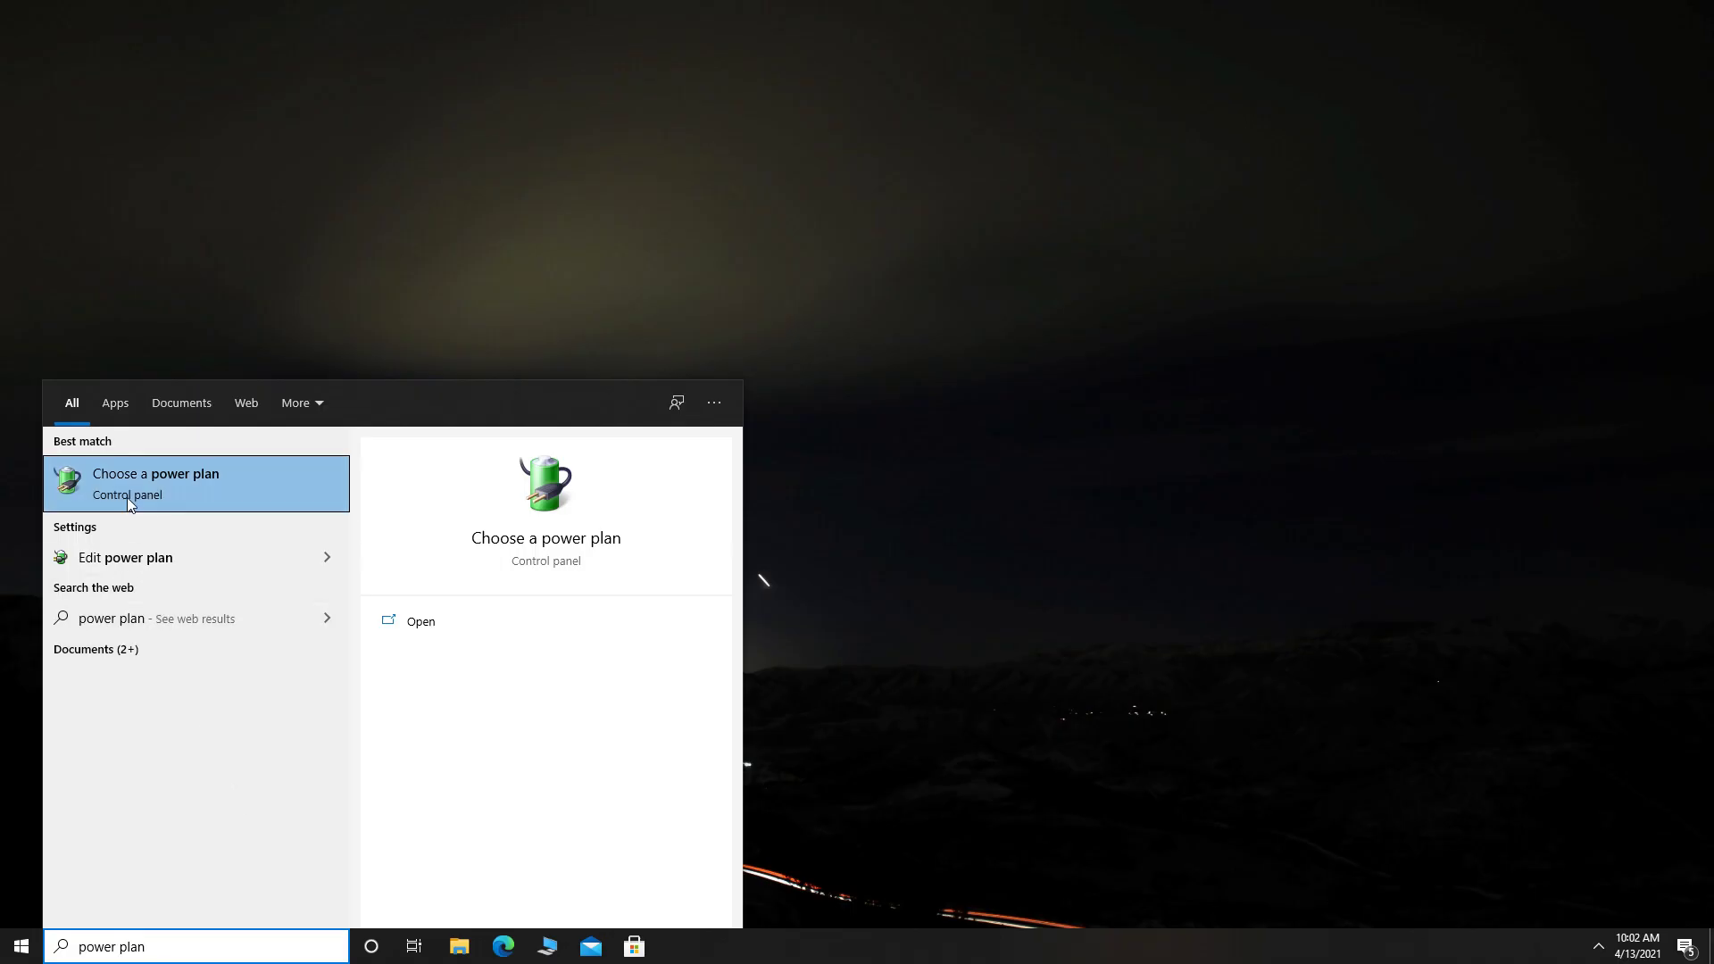
Select High performance among the additional power plans and close Power Options
click(222, 484)
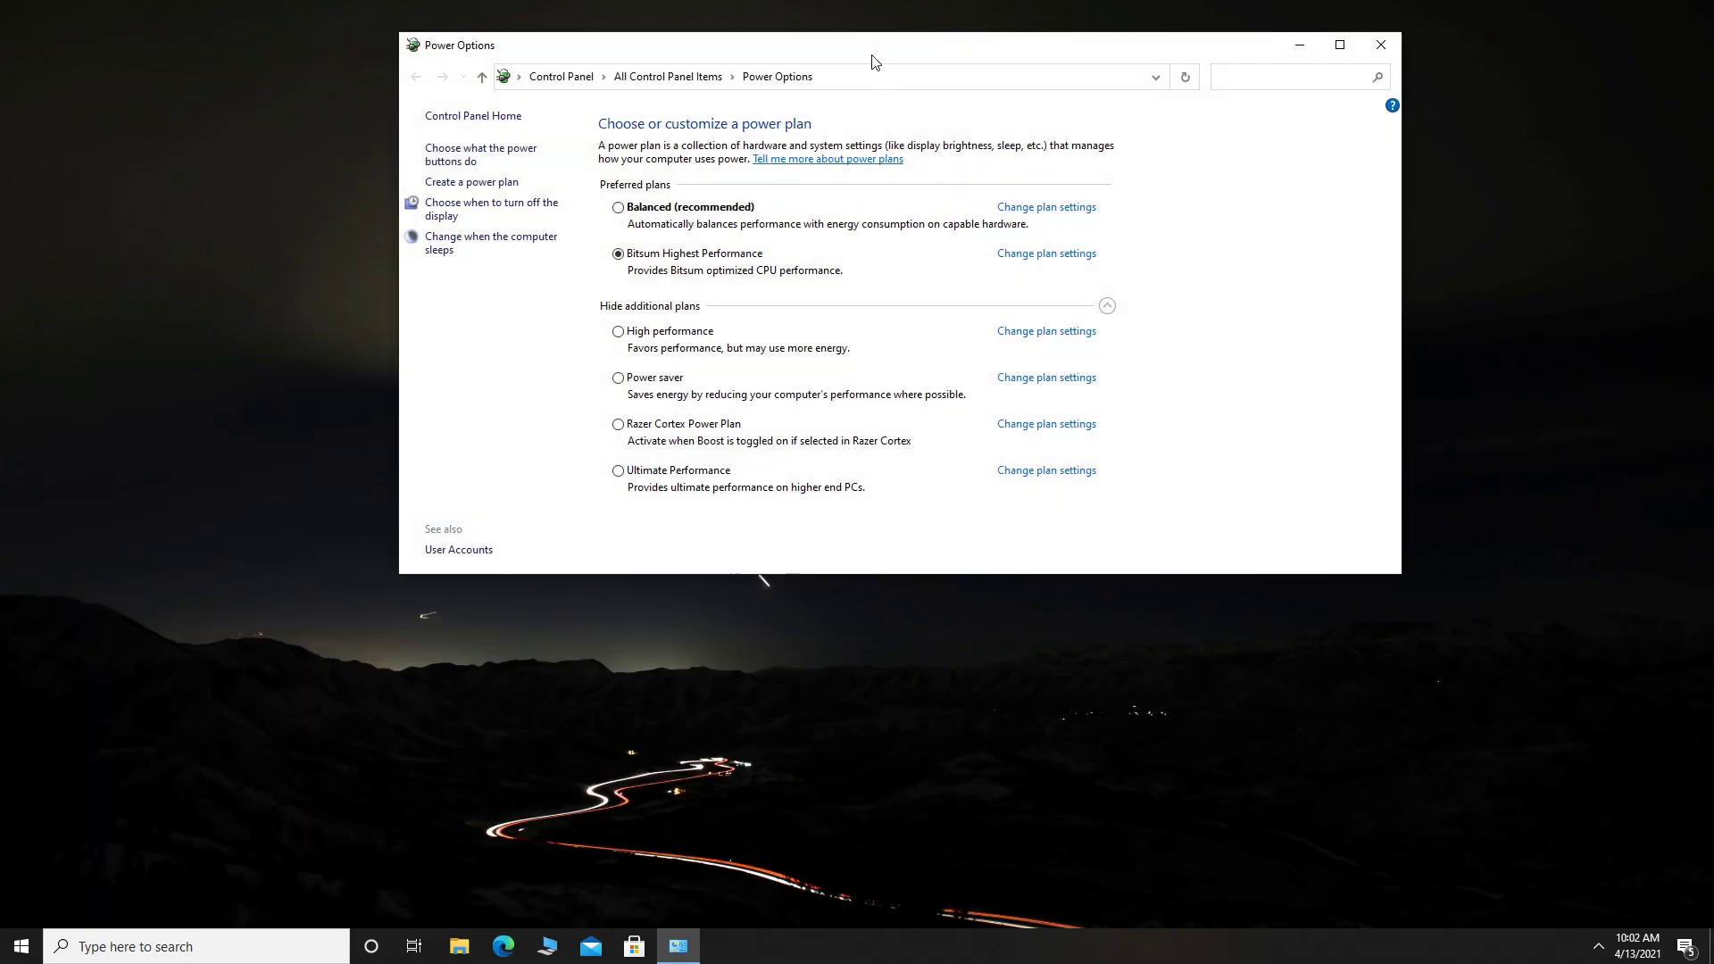
click(1210, 307)
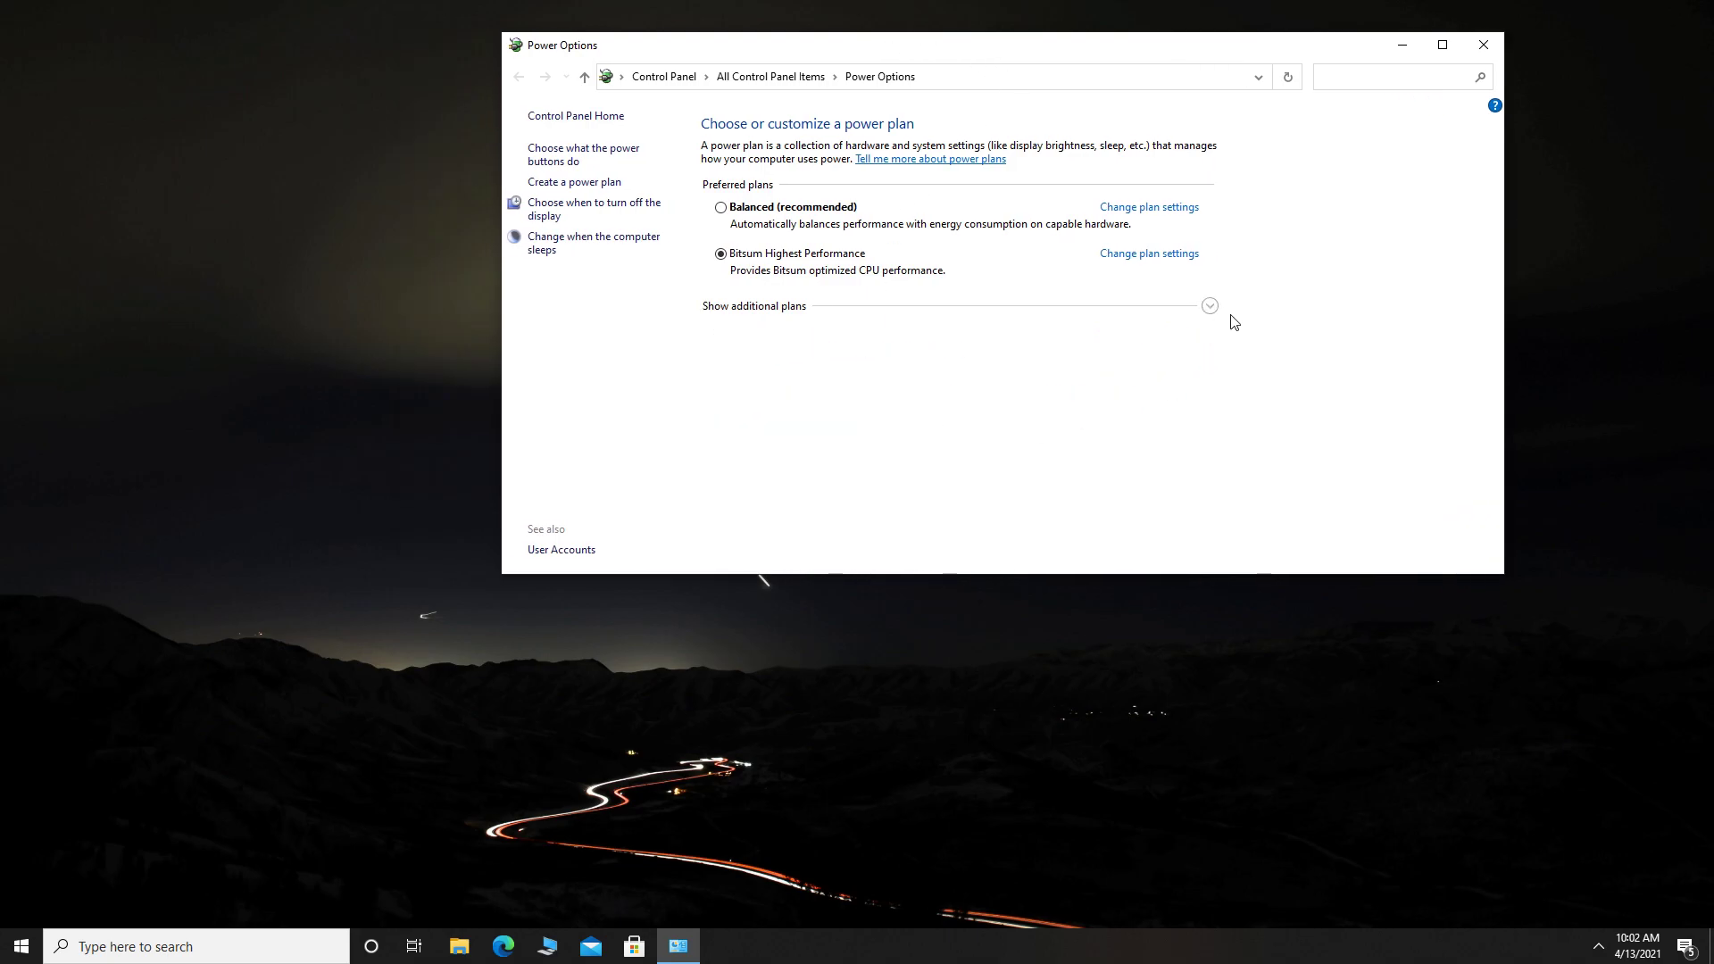
click(1213, 308)
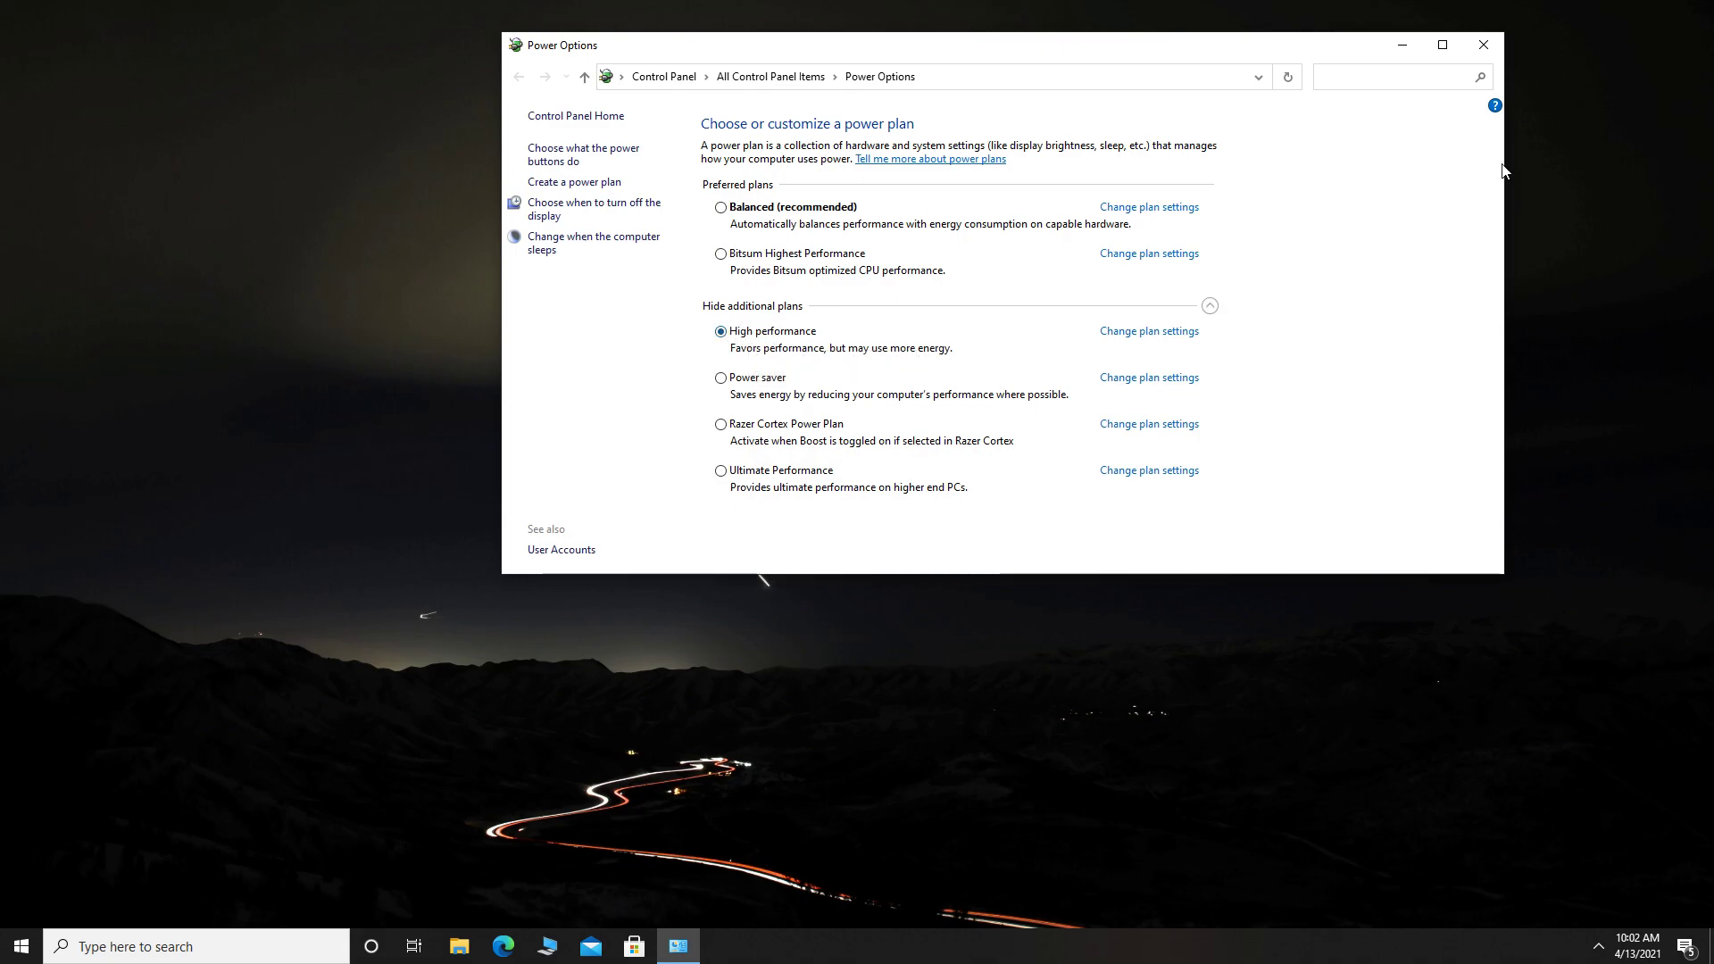
click(1482, 45)
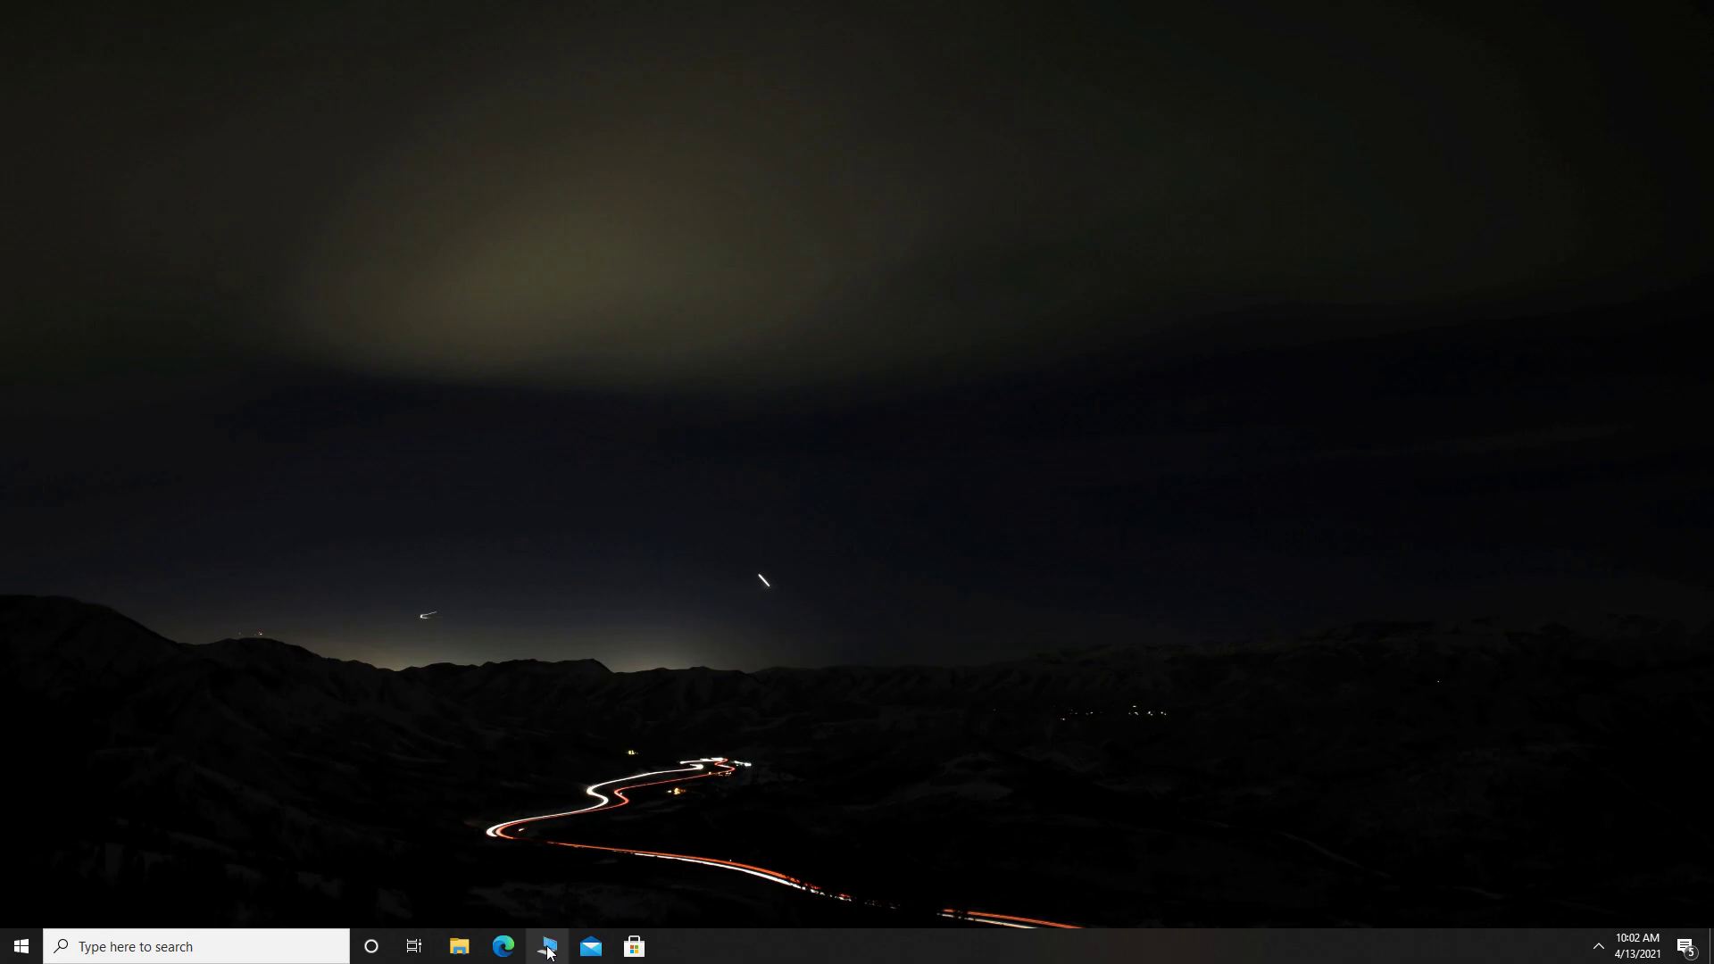
Reach System Properties via This PC > Properties > Advanced system settings
key(super+e)
drag(712, 12, 888, 60)
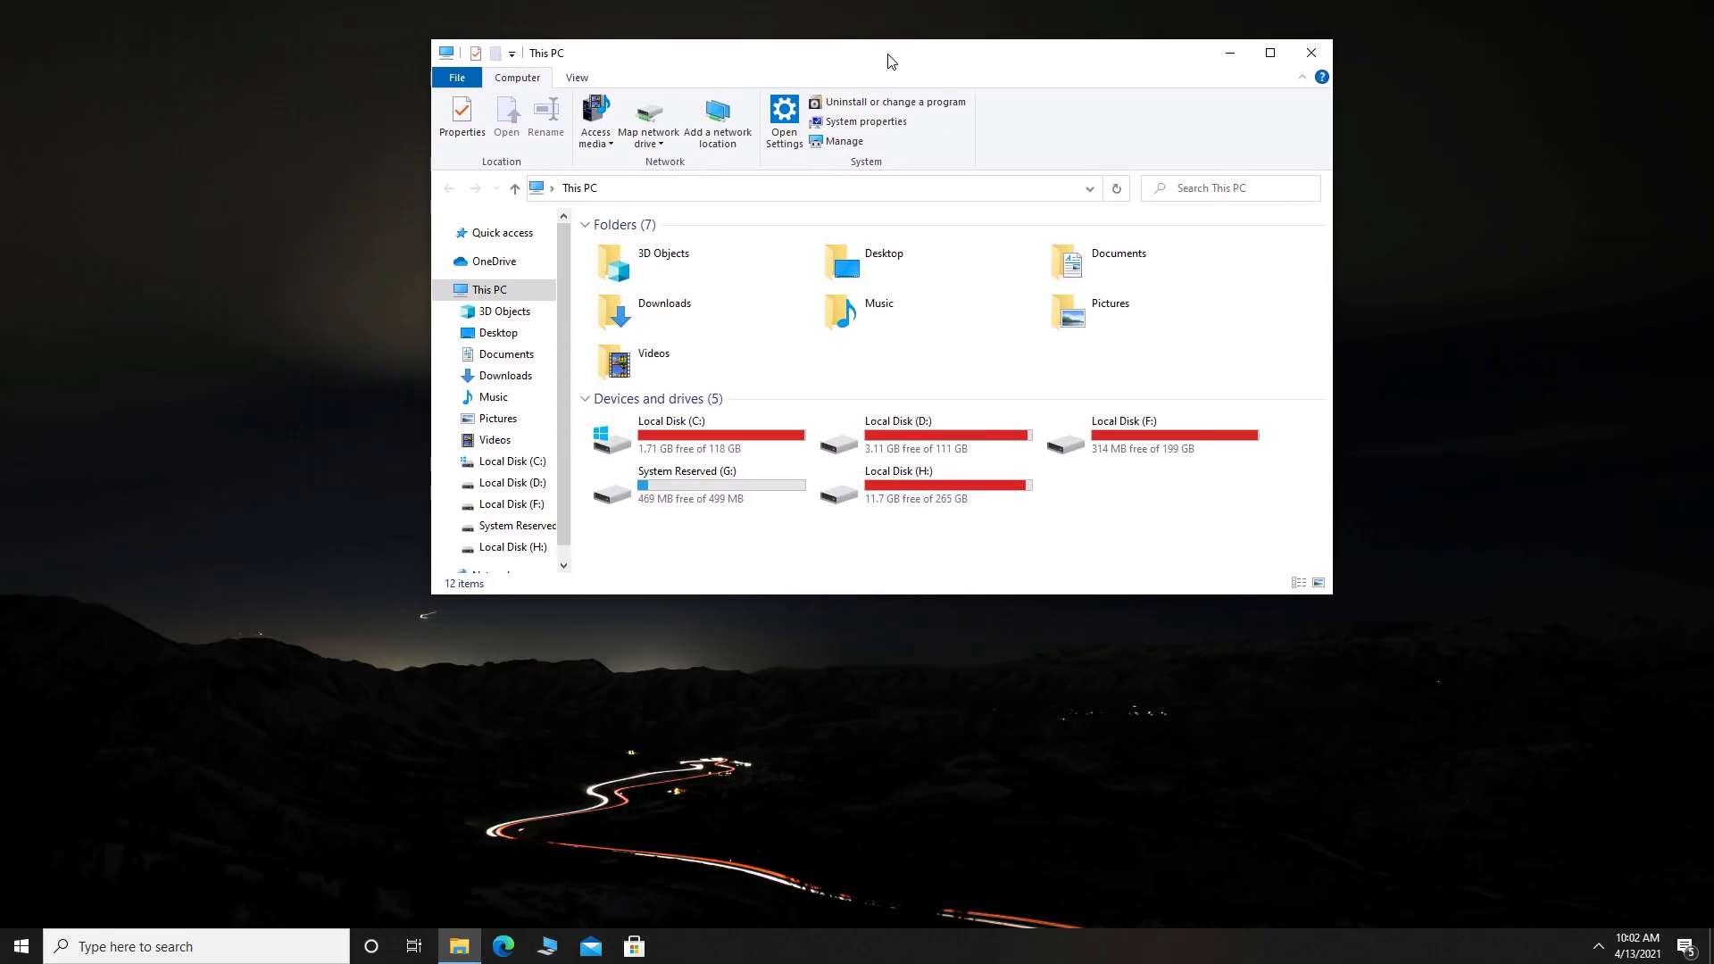
right_click(499, 291)
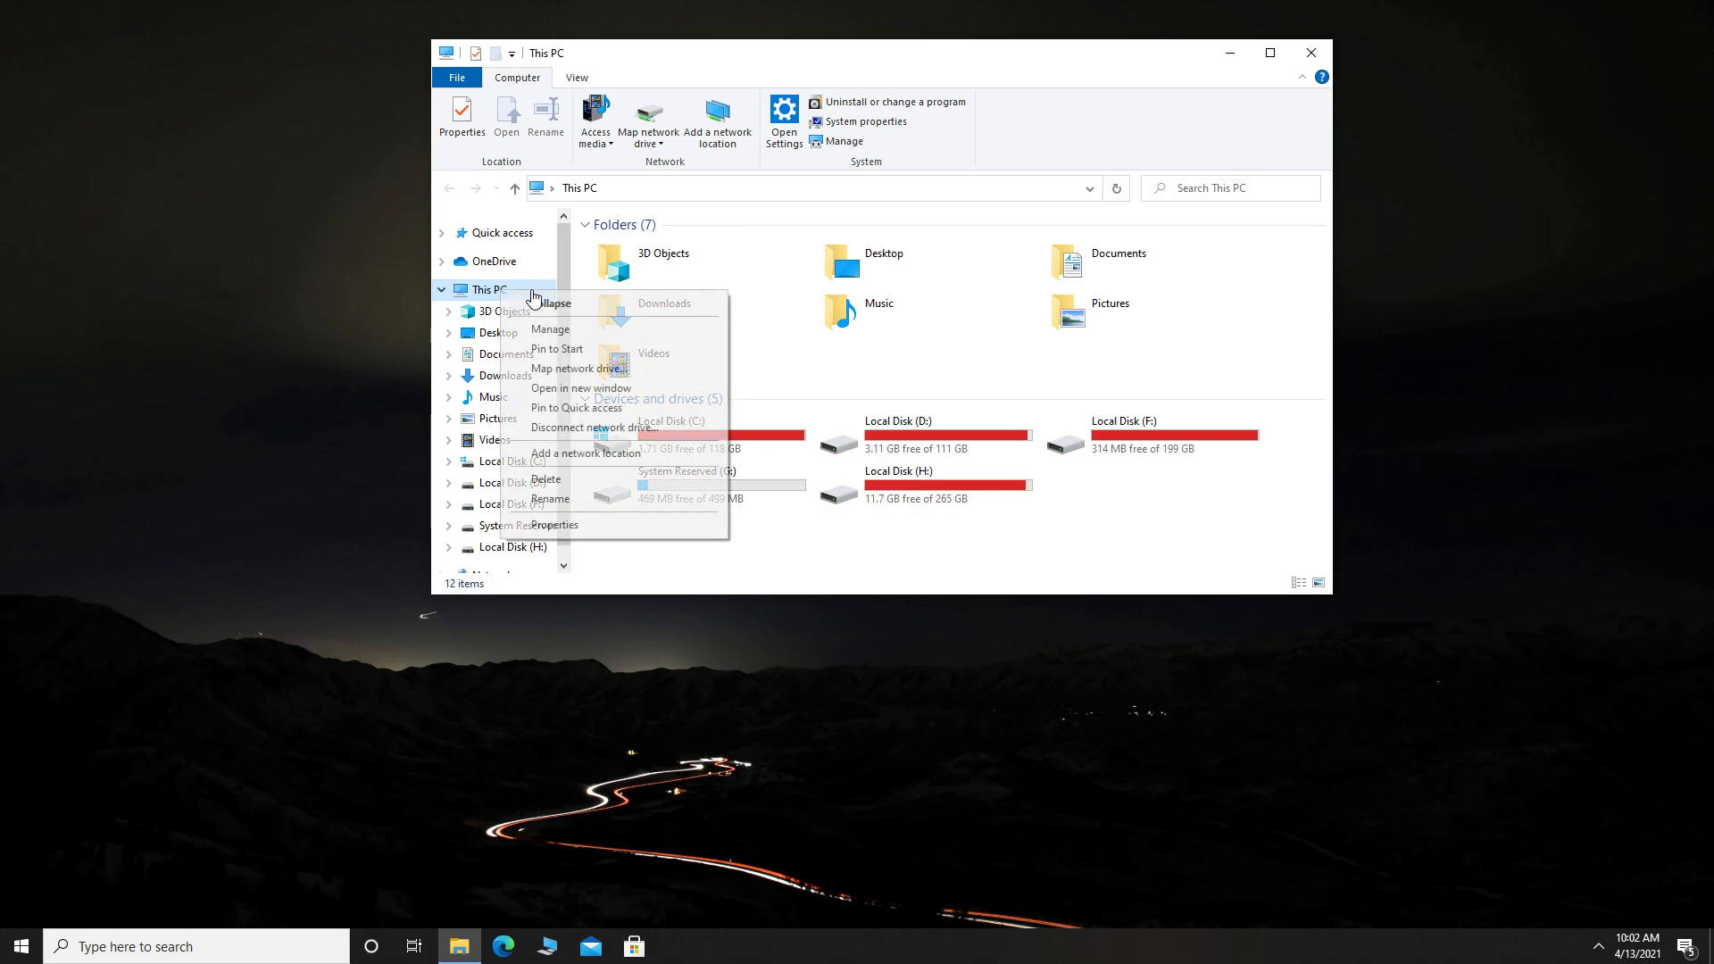
click(595, 527)
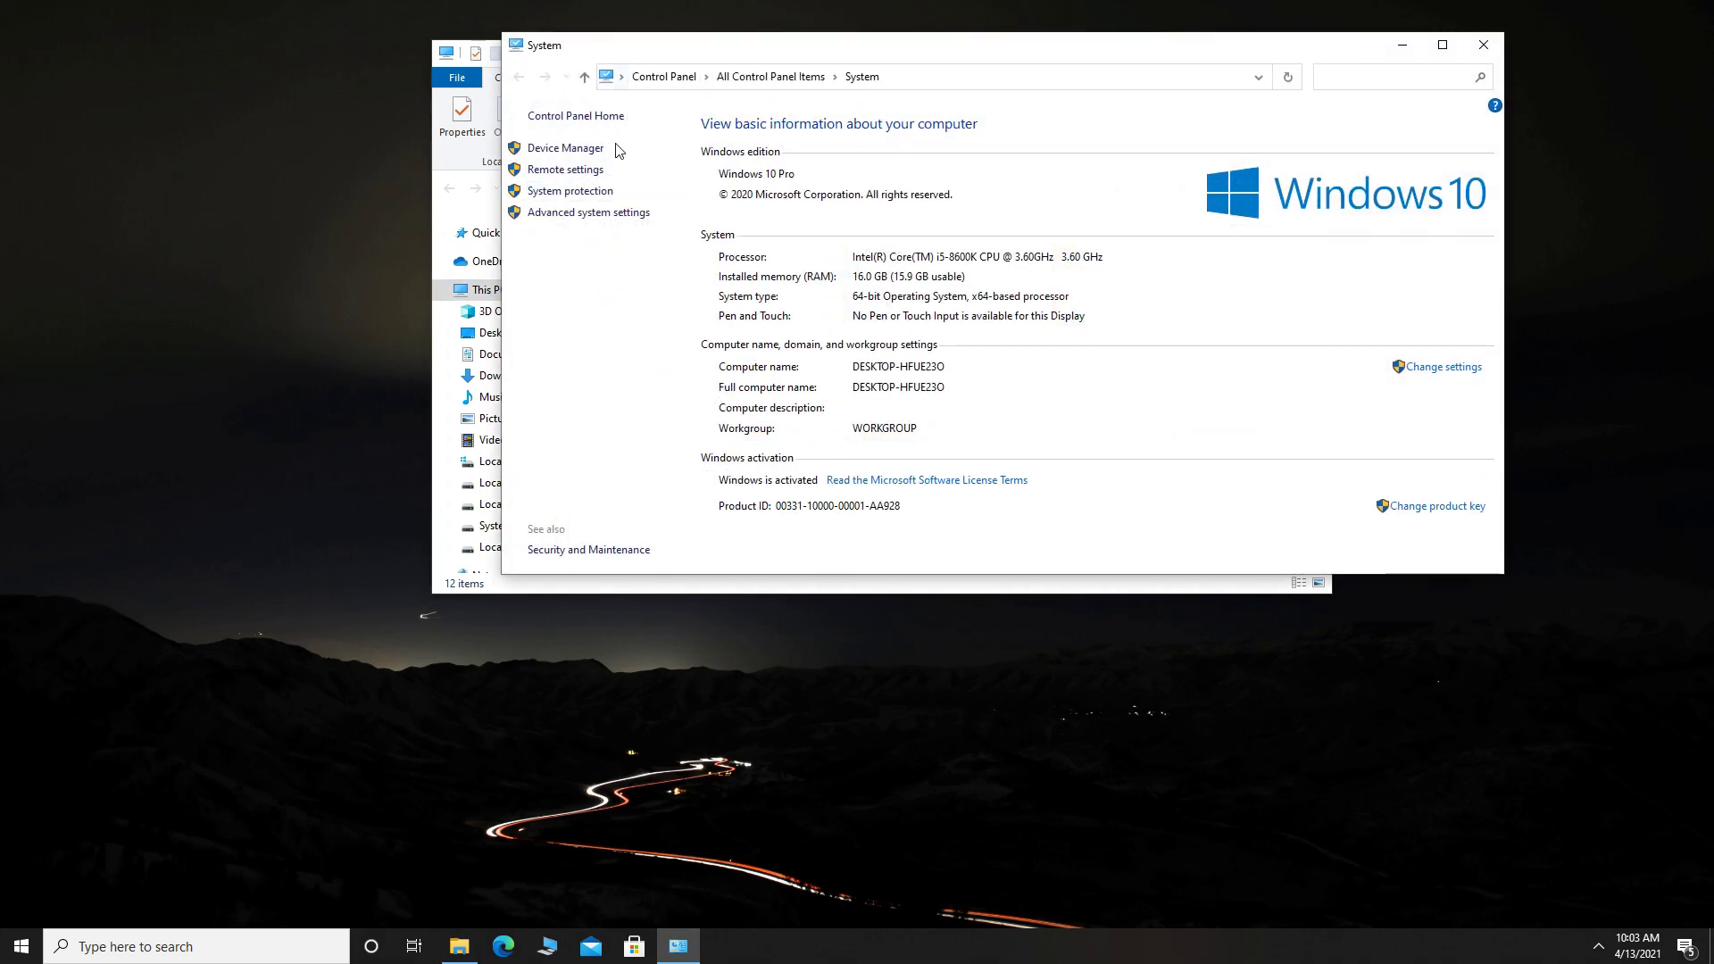
click(620, 218)
drag(241, 64, 968, 97)
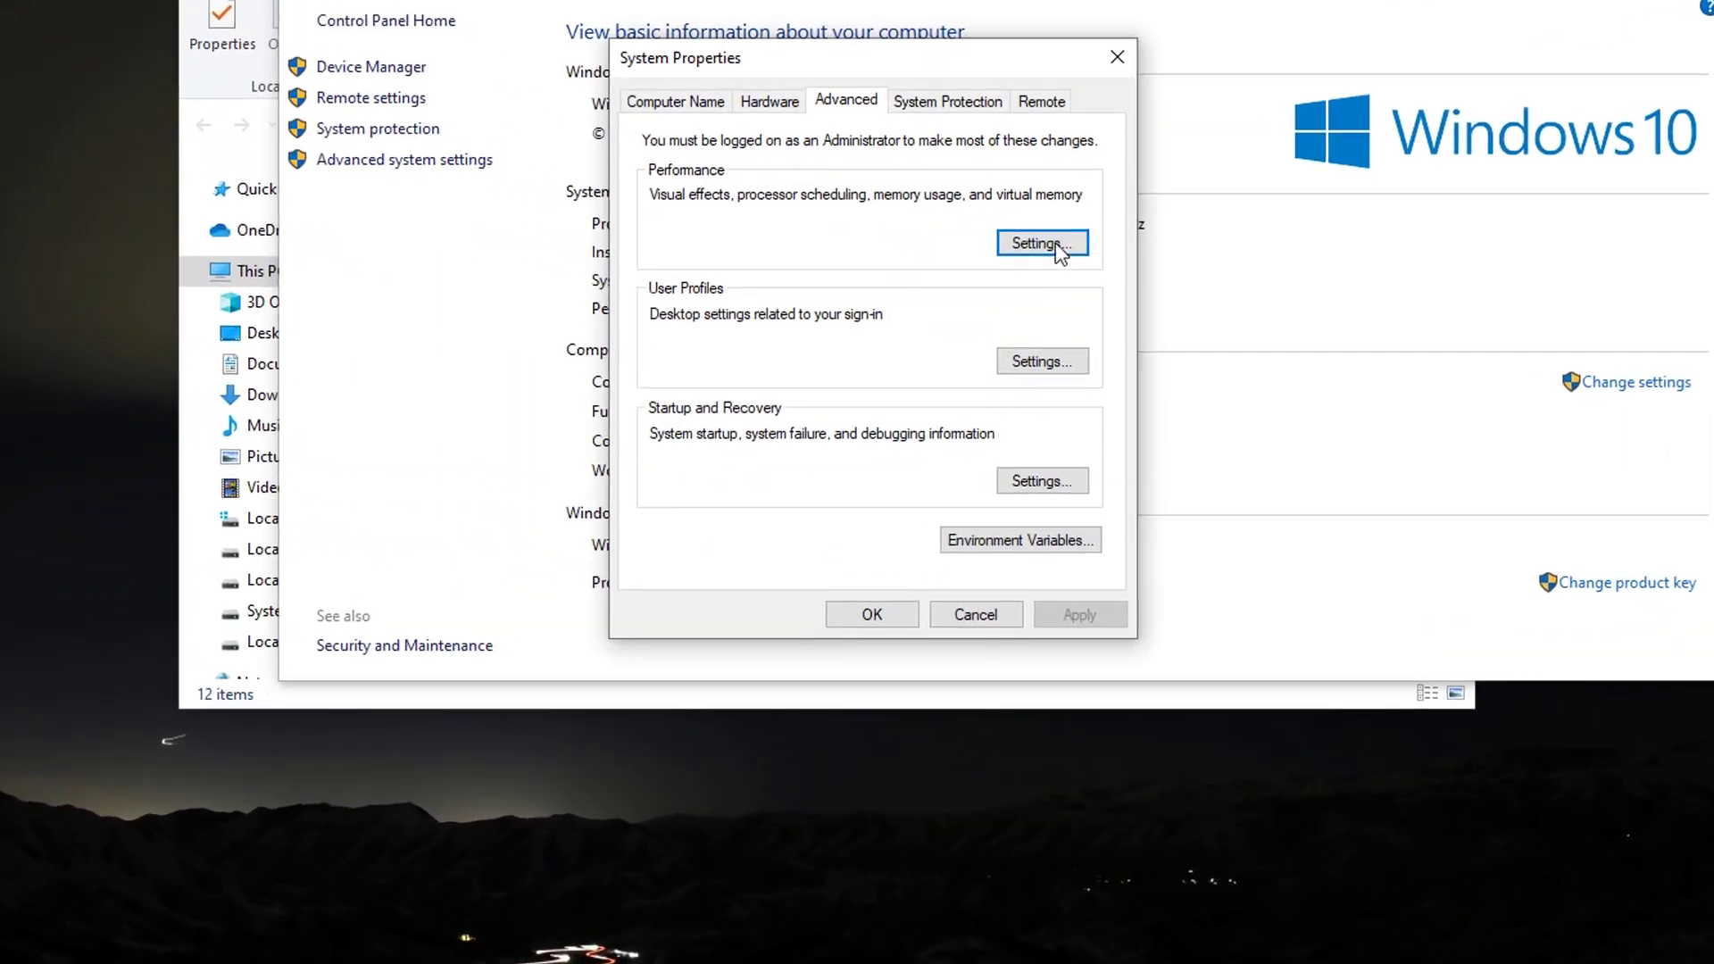
Set visual effects to best performance, keeping thumbnails and smooth screen fonts, and apply
click(1054, 252)
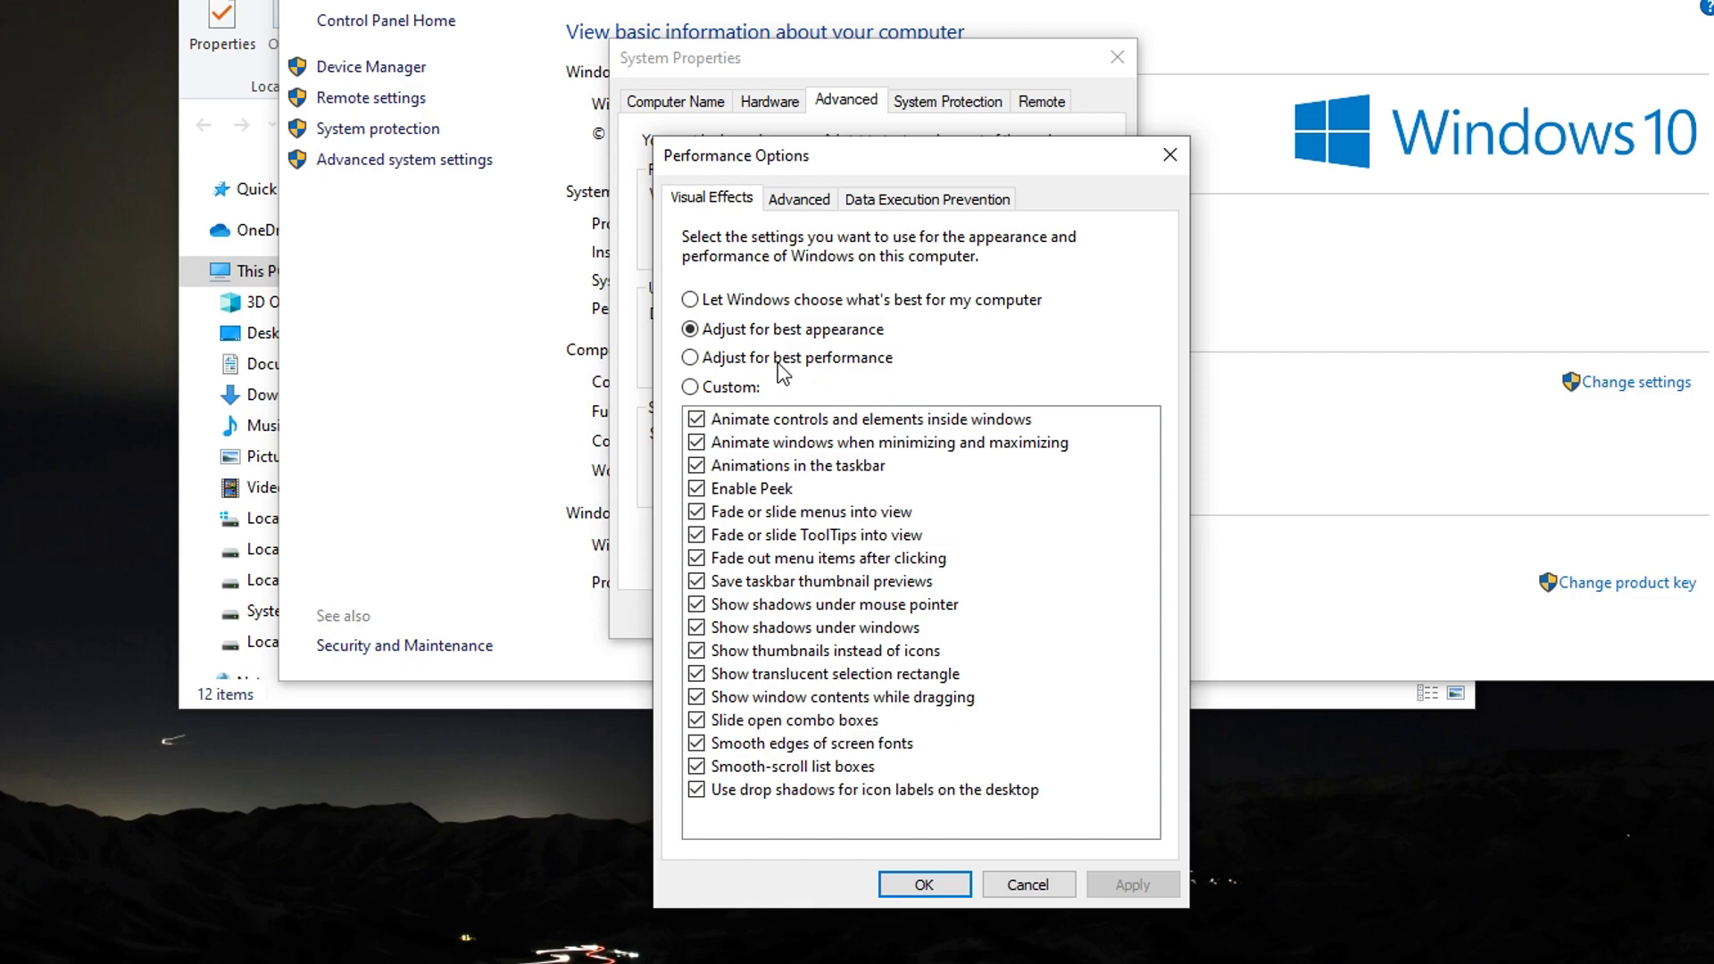
click(780, 364)
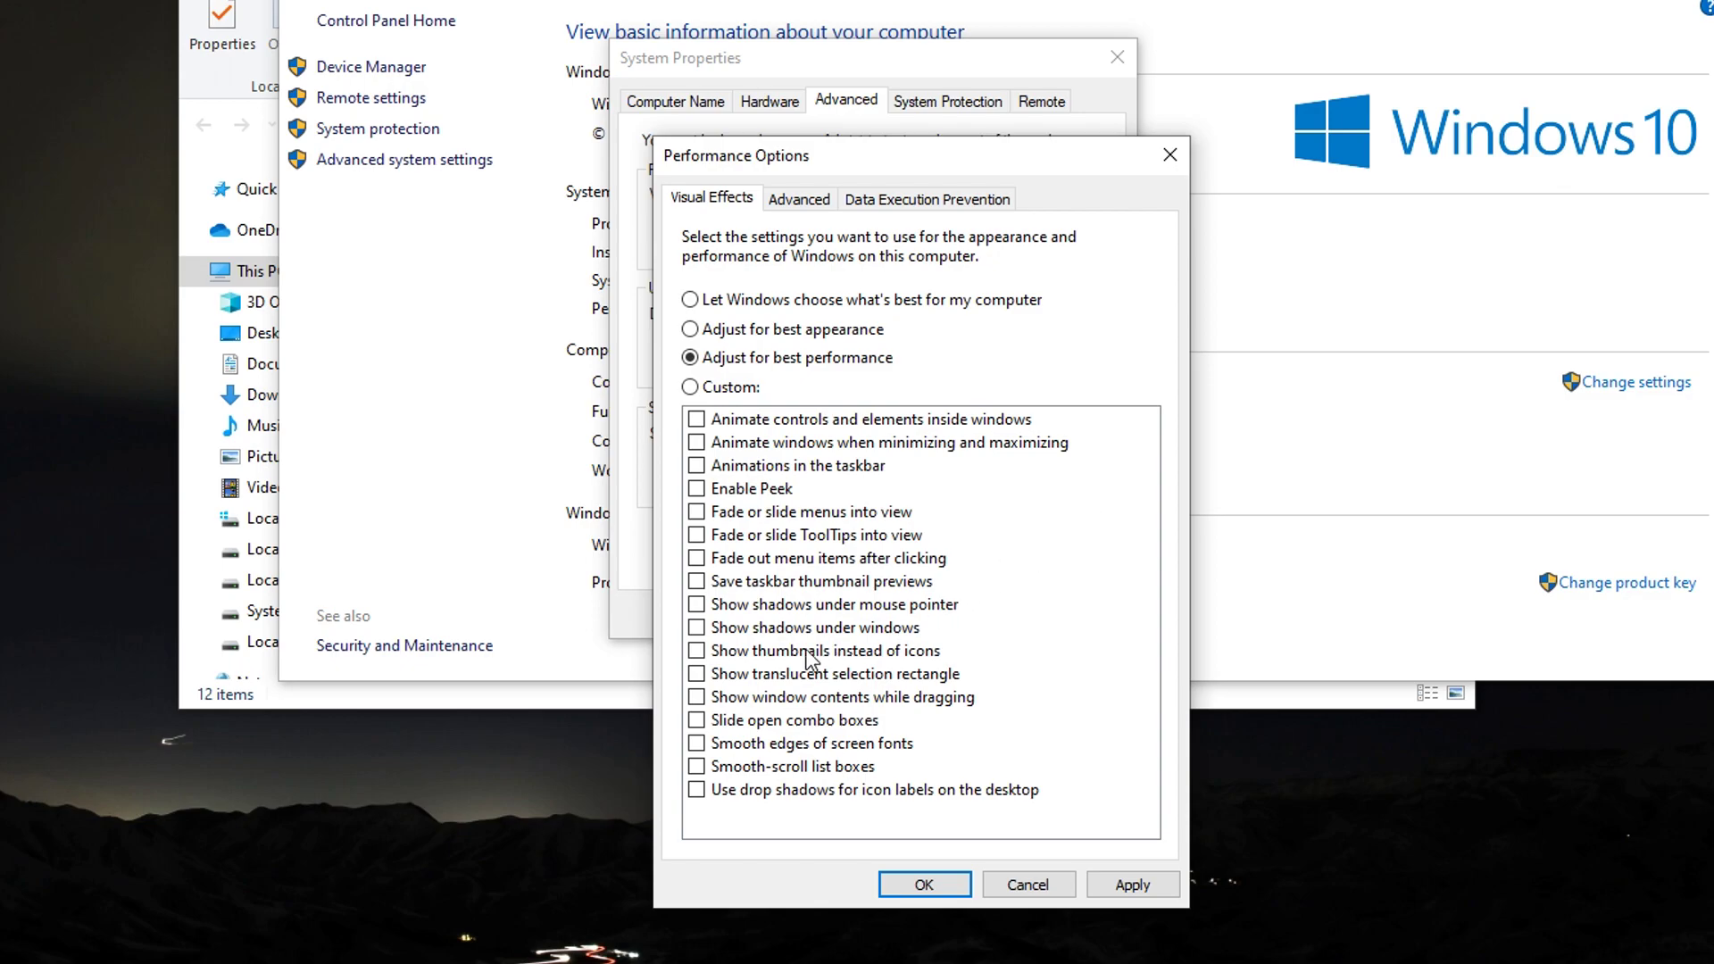
click(700, 658)
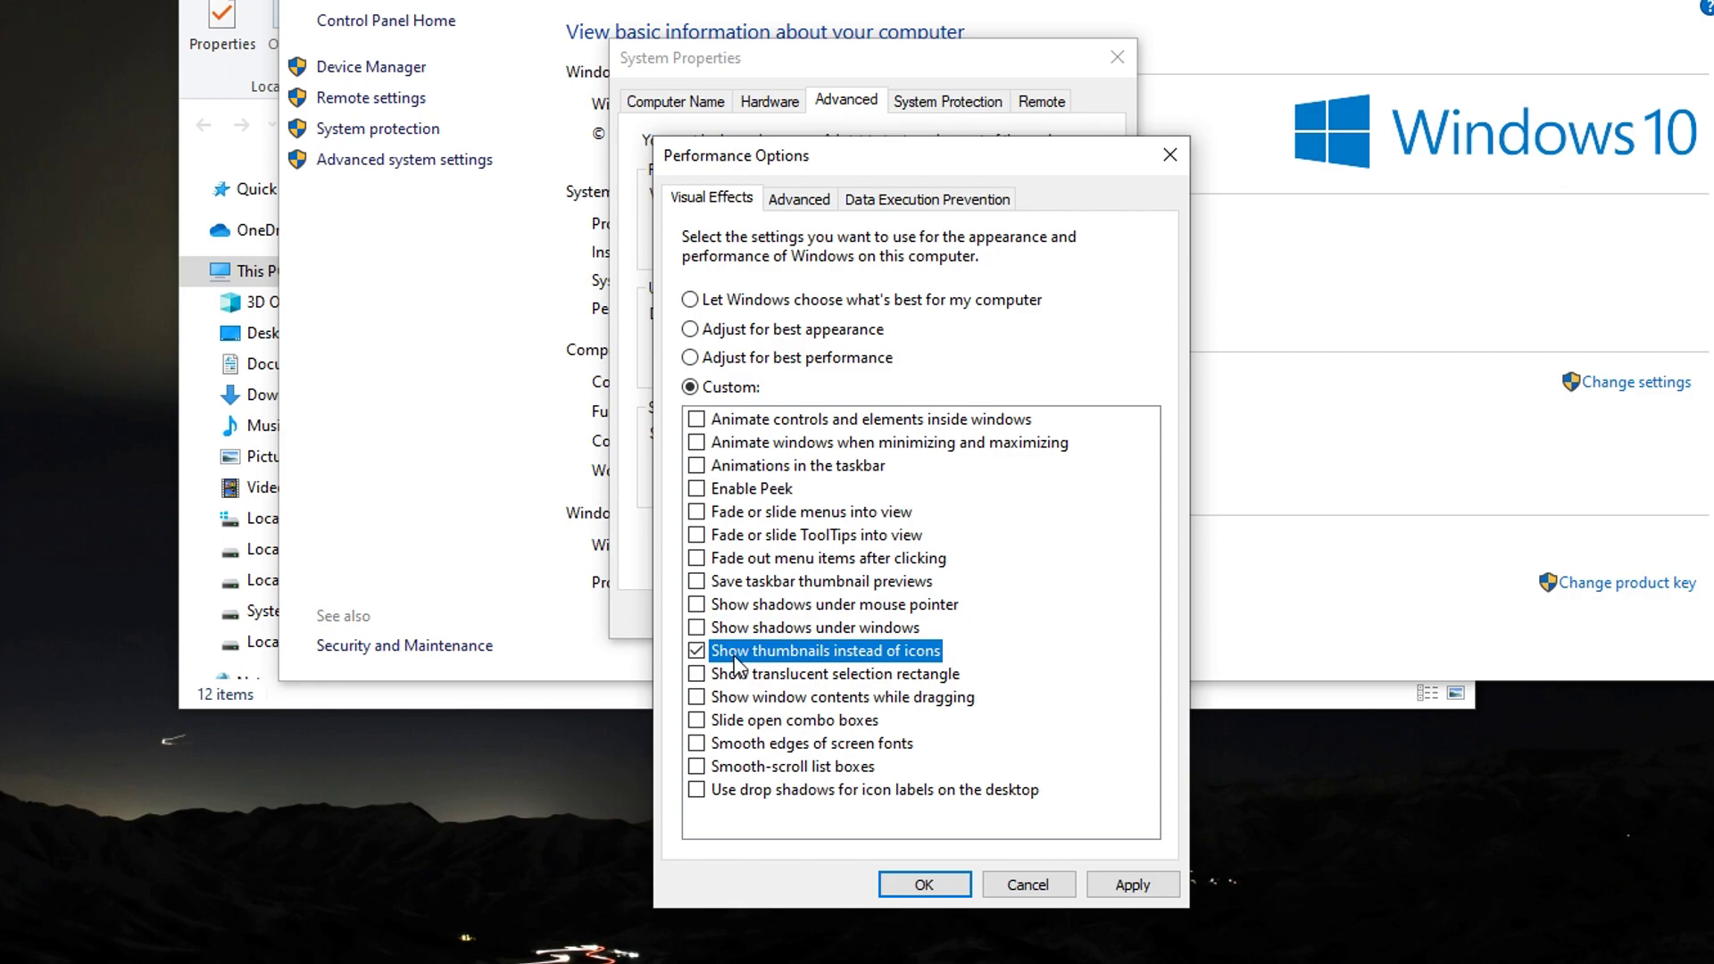
click(697, 744)
click(1137, 886)
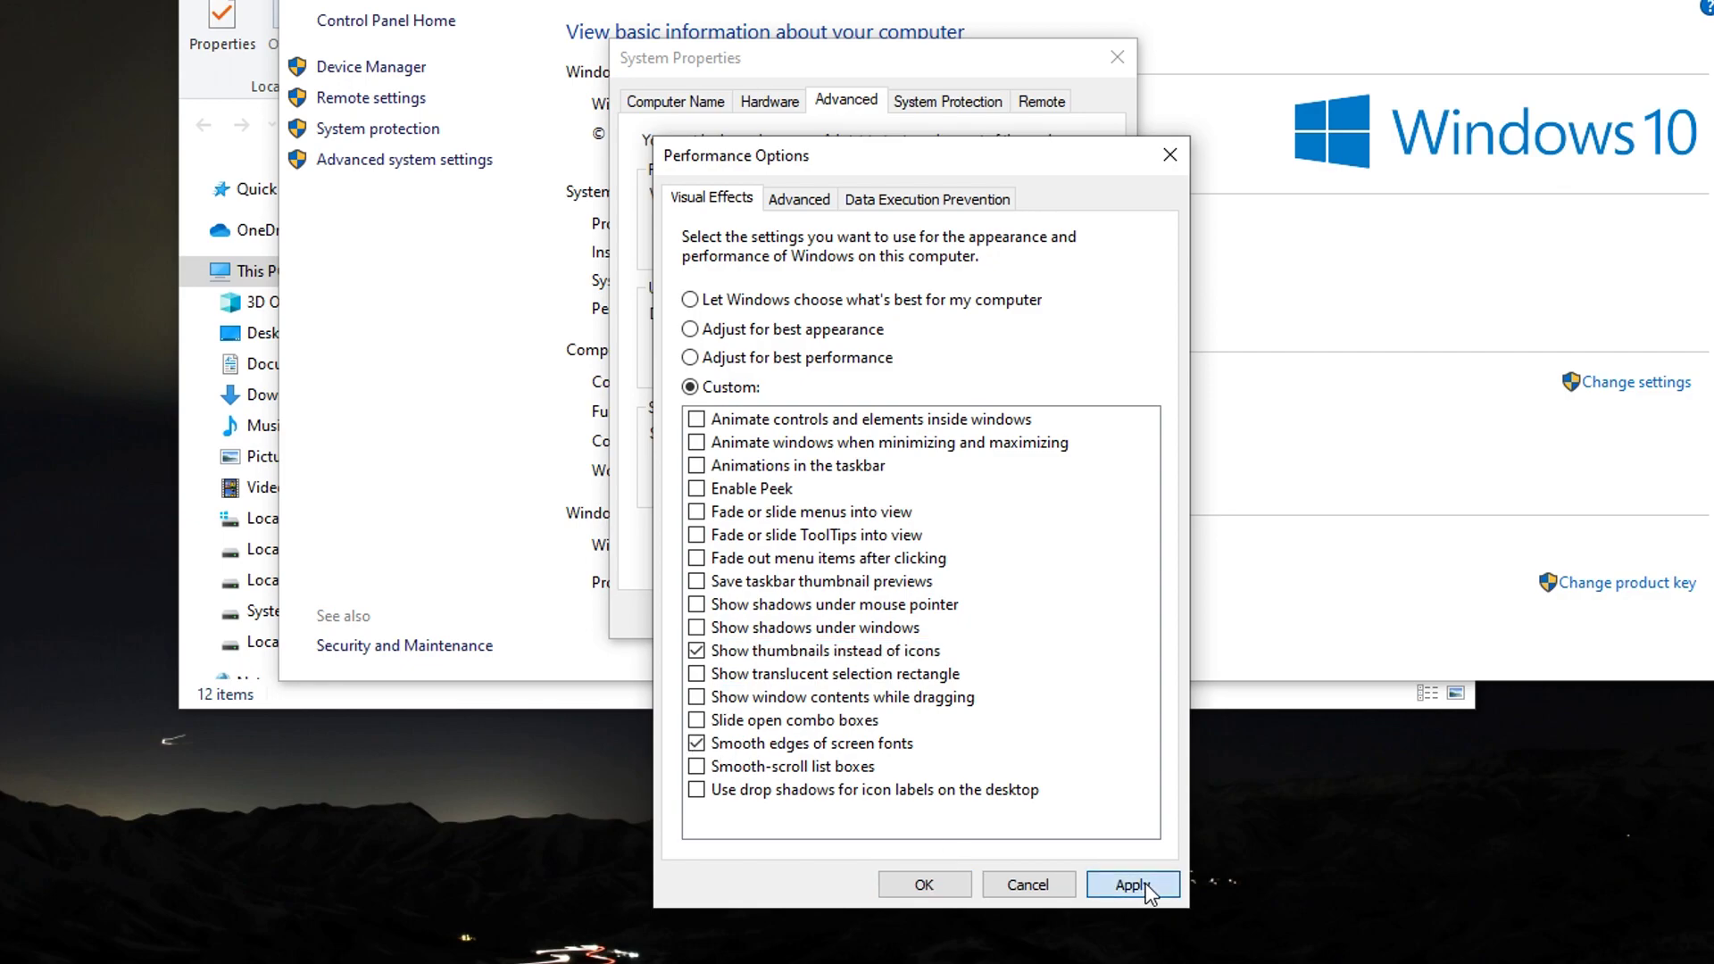
click(925, 885)
Close System Properties, the system window and This PC back to the desktop
click(902, 523)
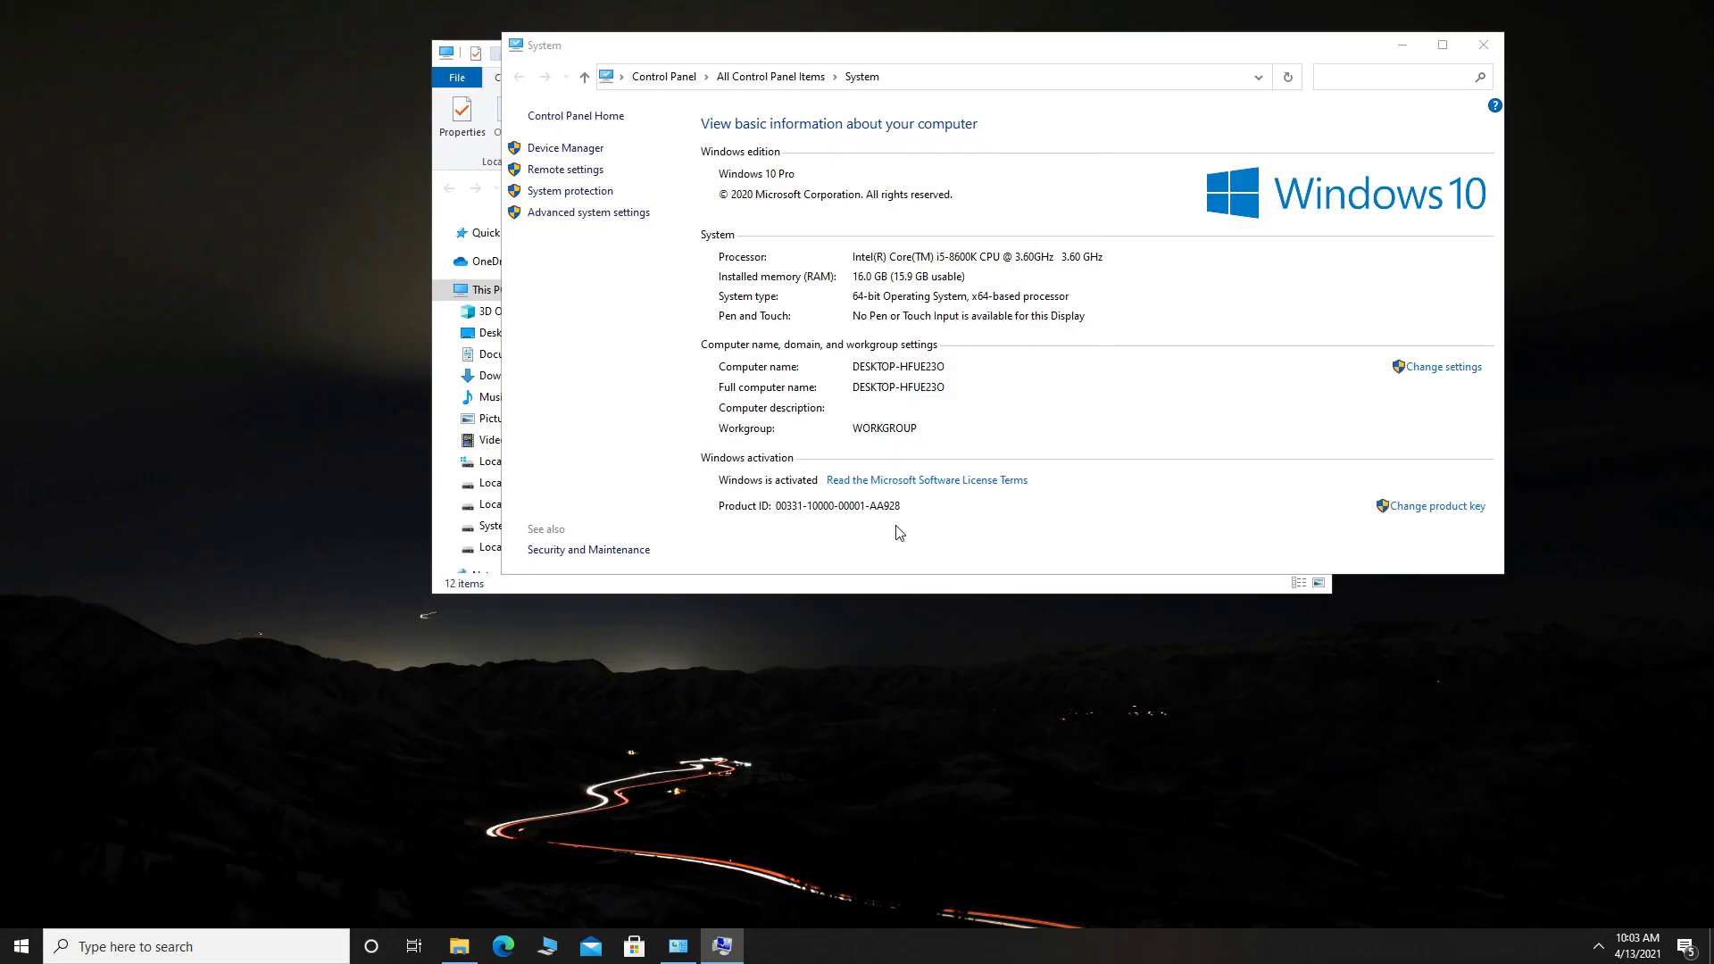
click(1497, 44)
click(1317, 54)
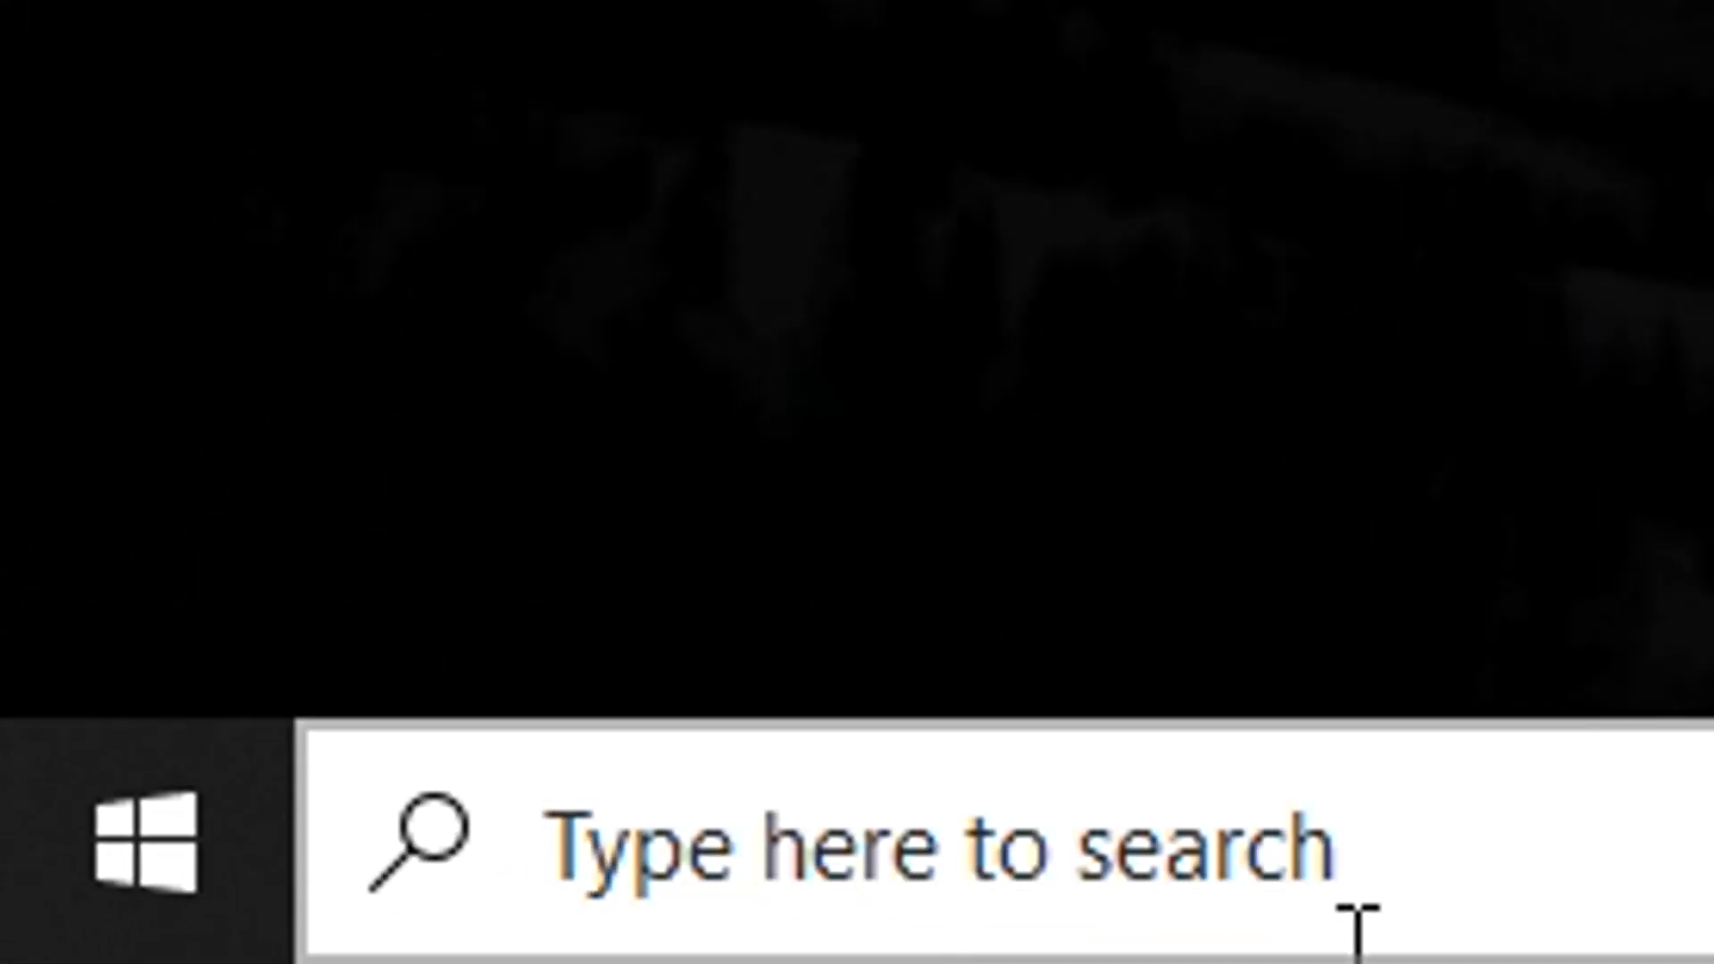
Search %temp% from the taskbar and open the Temp folder
click(1428, 911)
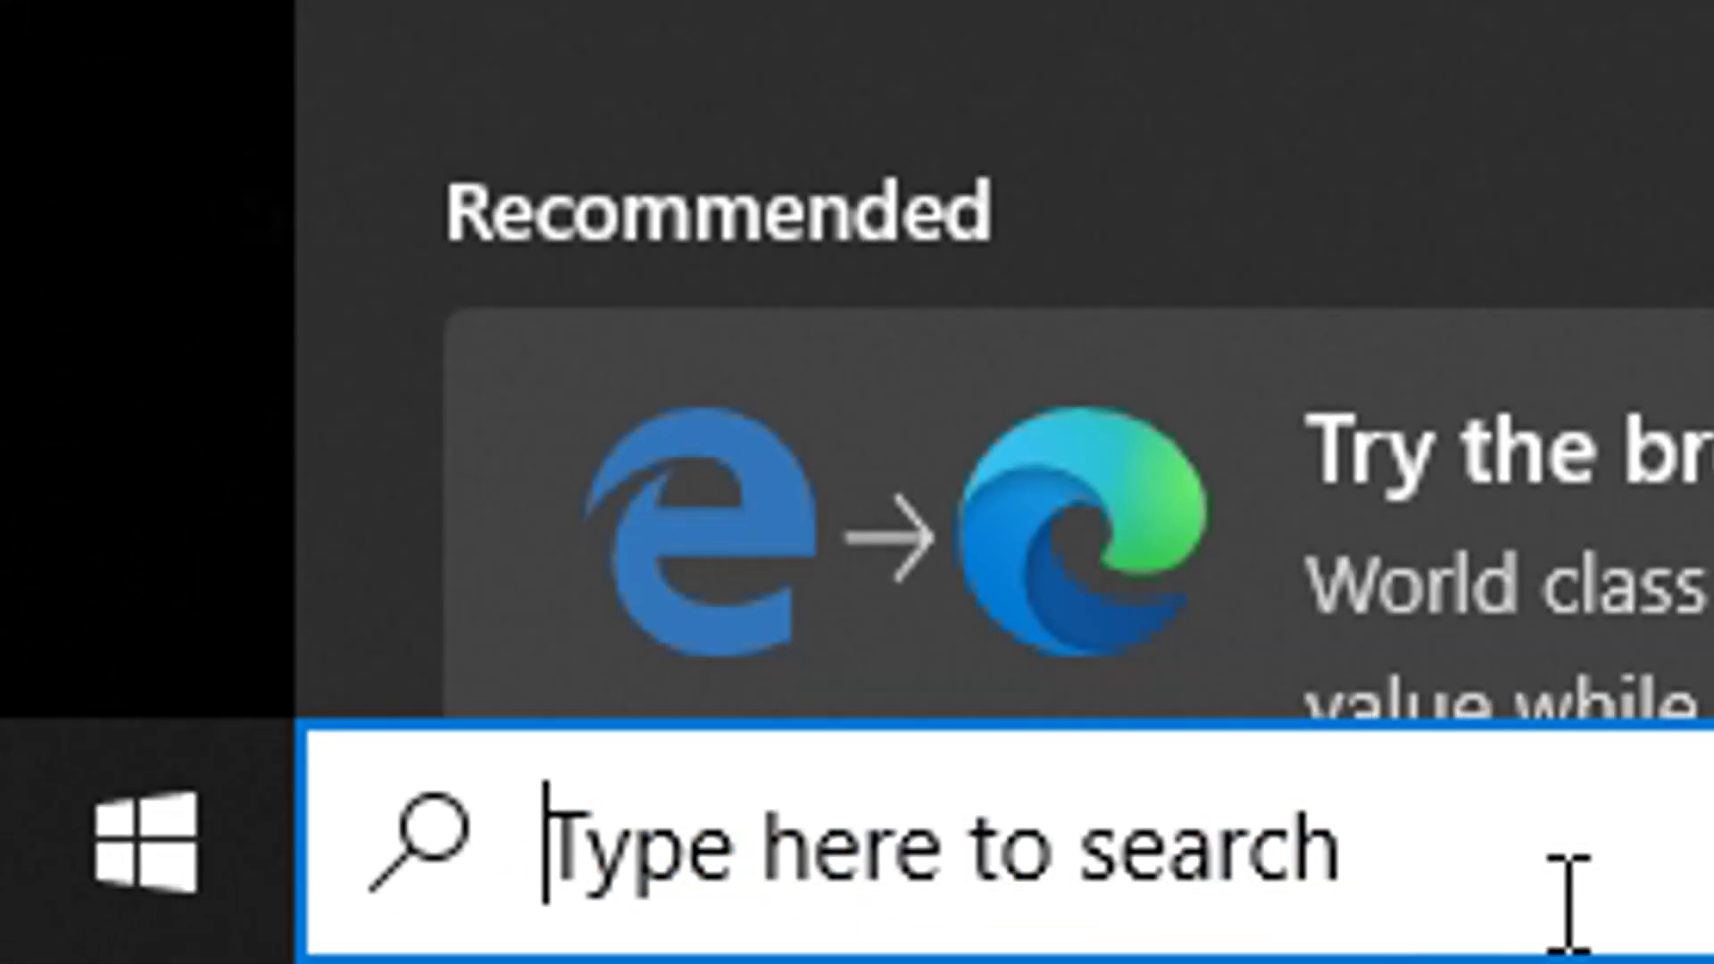
text(%temp%)
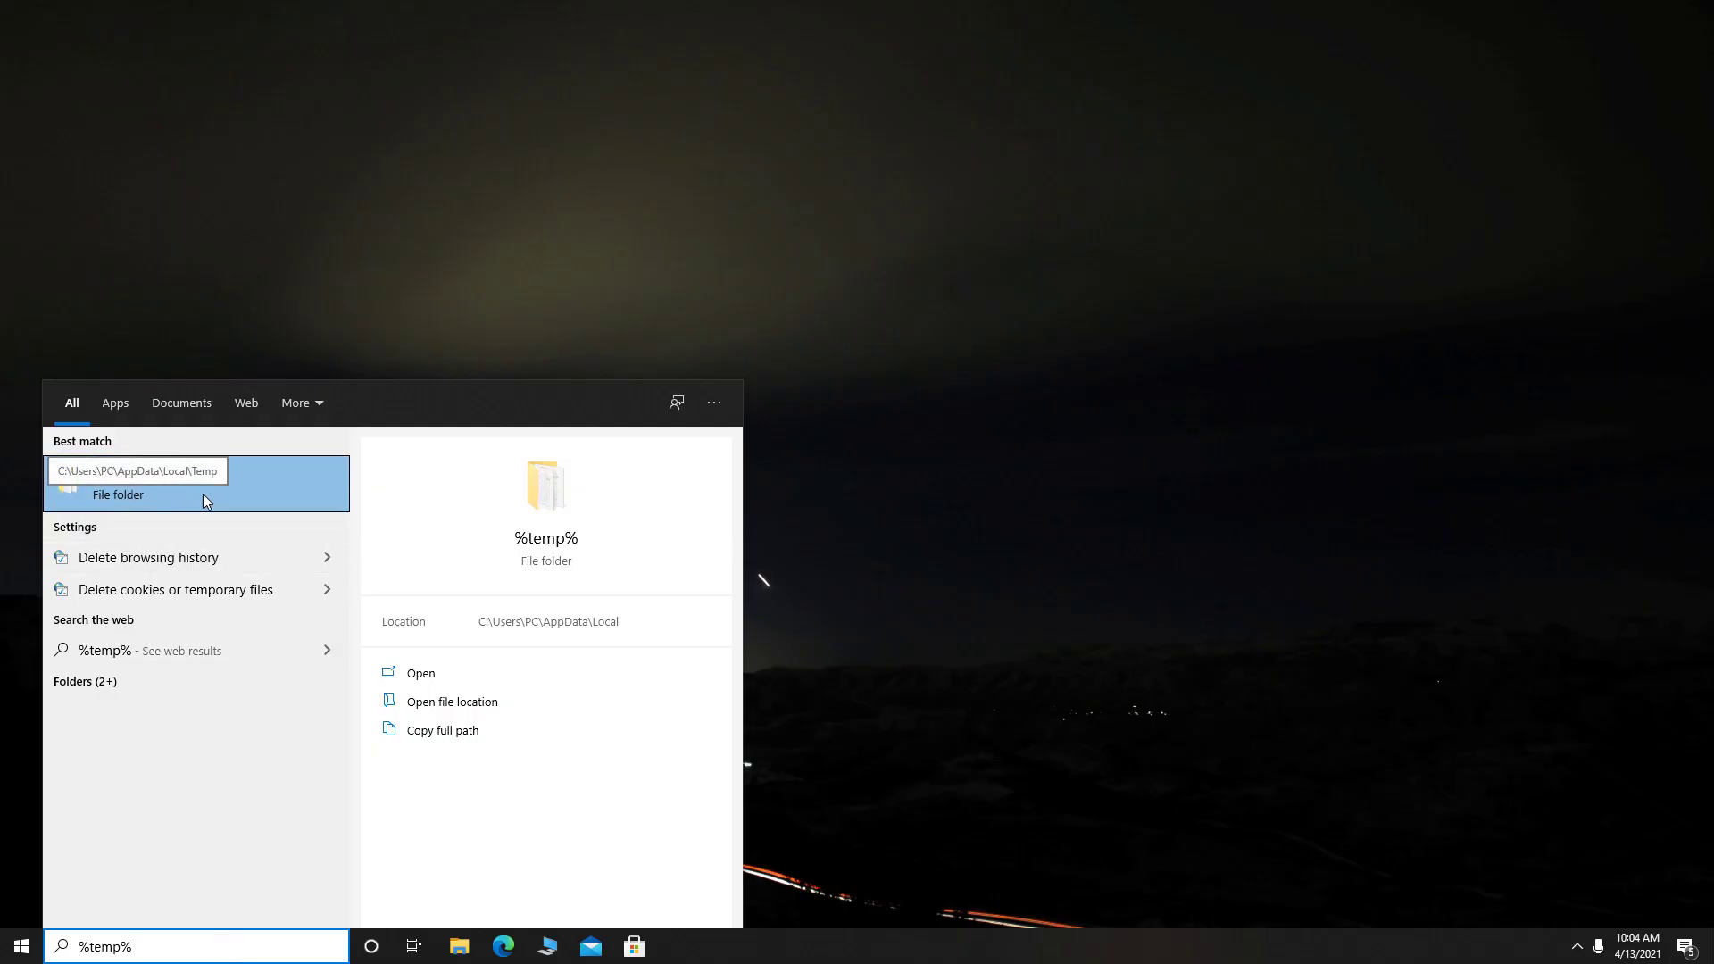
click(208, 499)
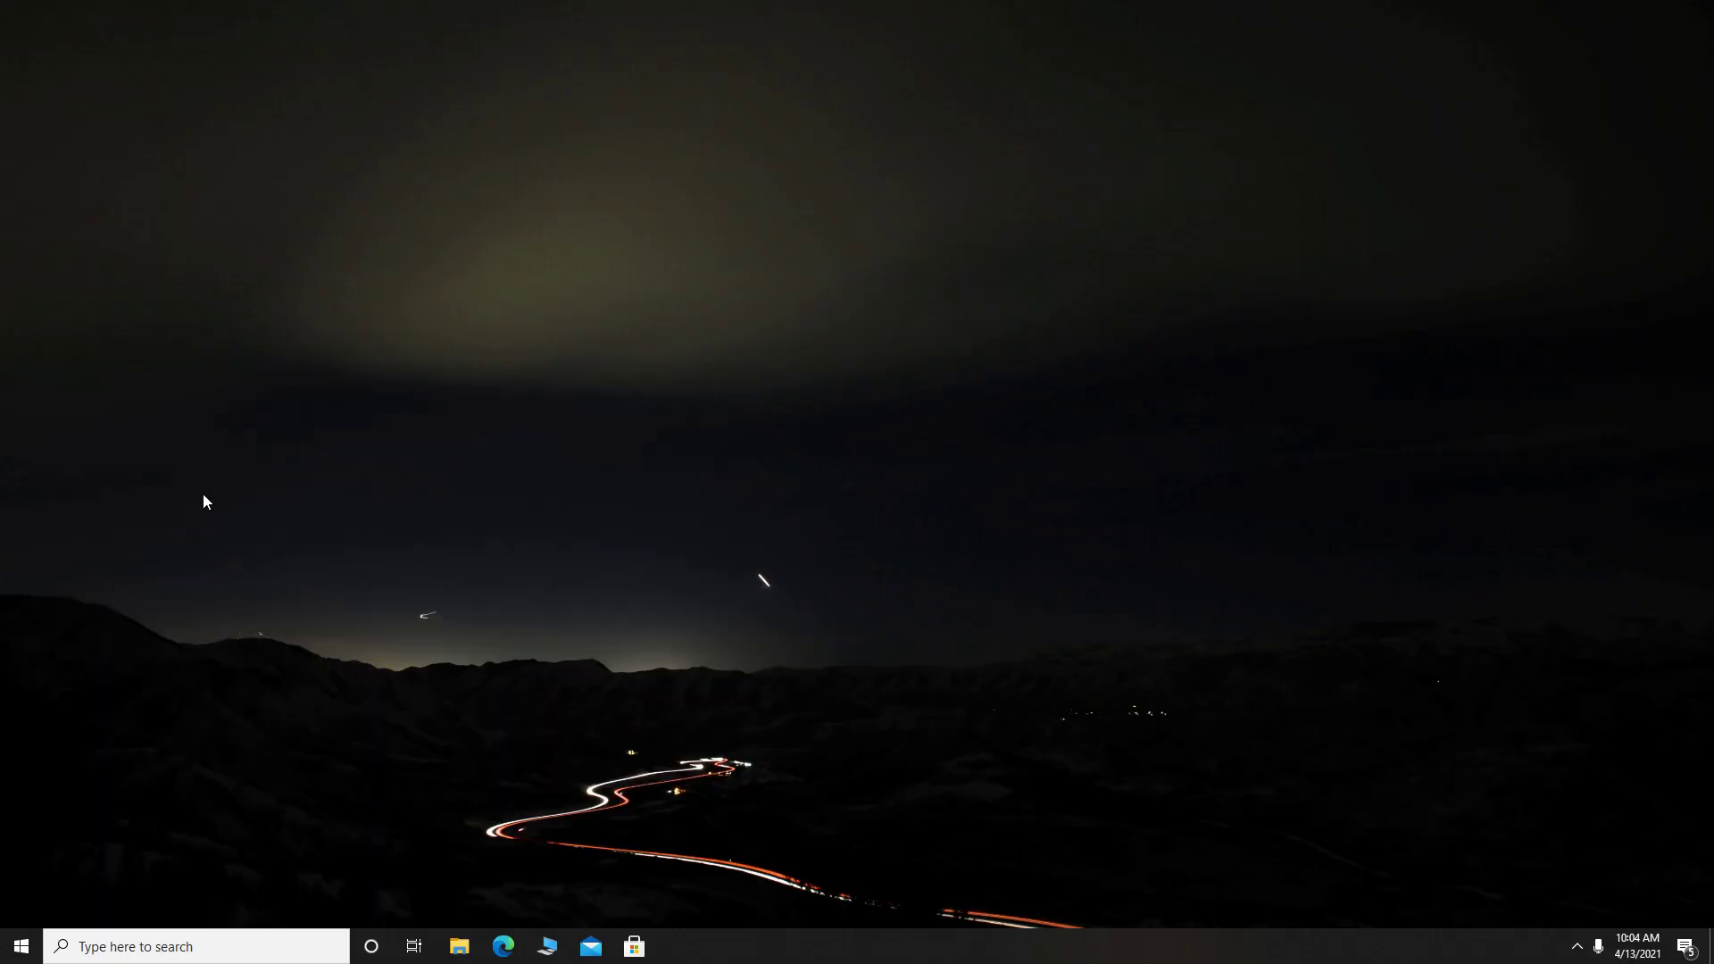
Select all Temp folder items and confirm deleting them
click(661, 404)
key(ctrl+a)
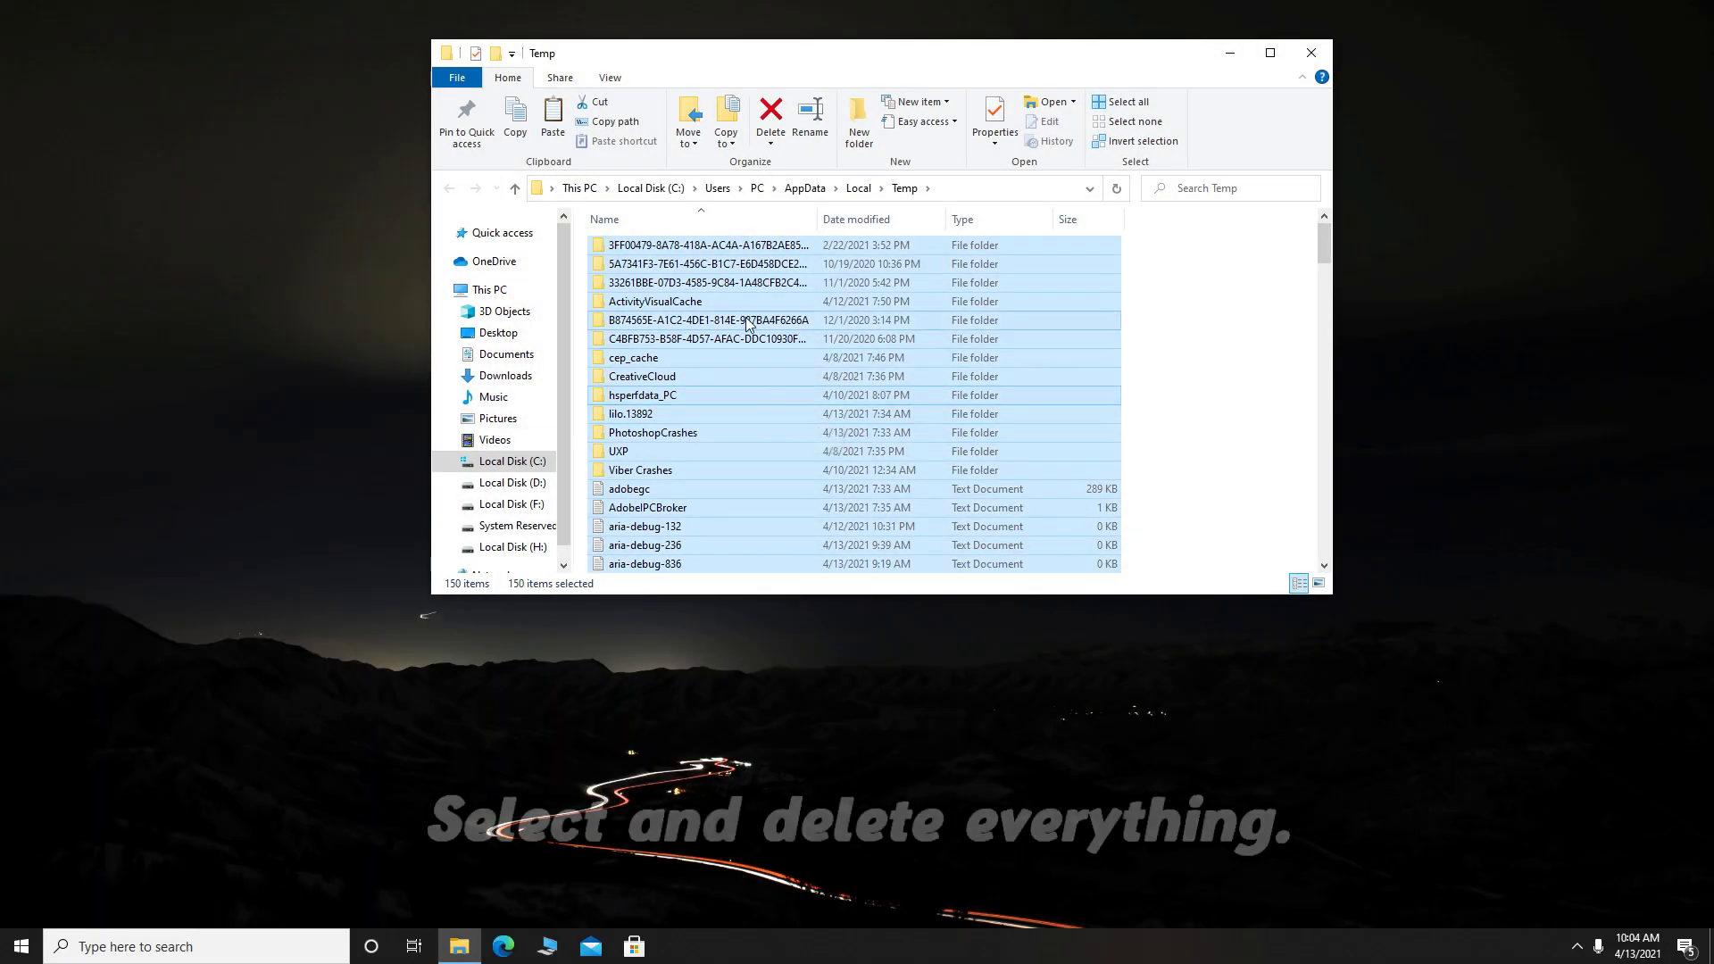
right_click(662, 404)
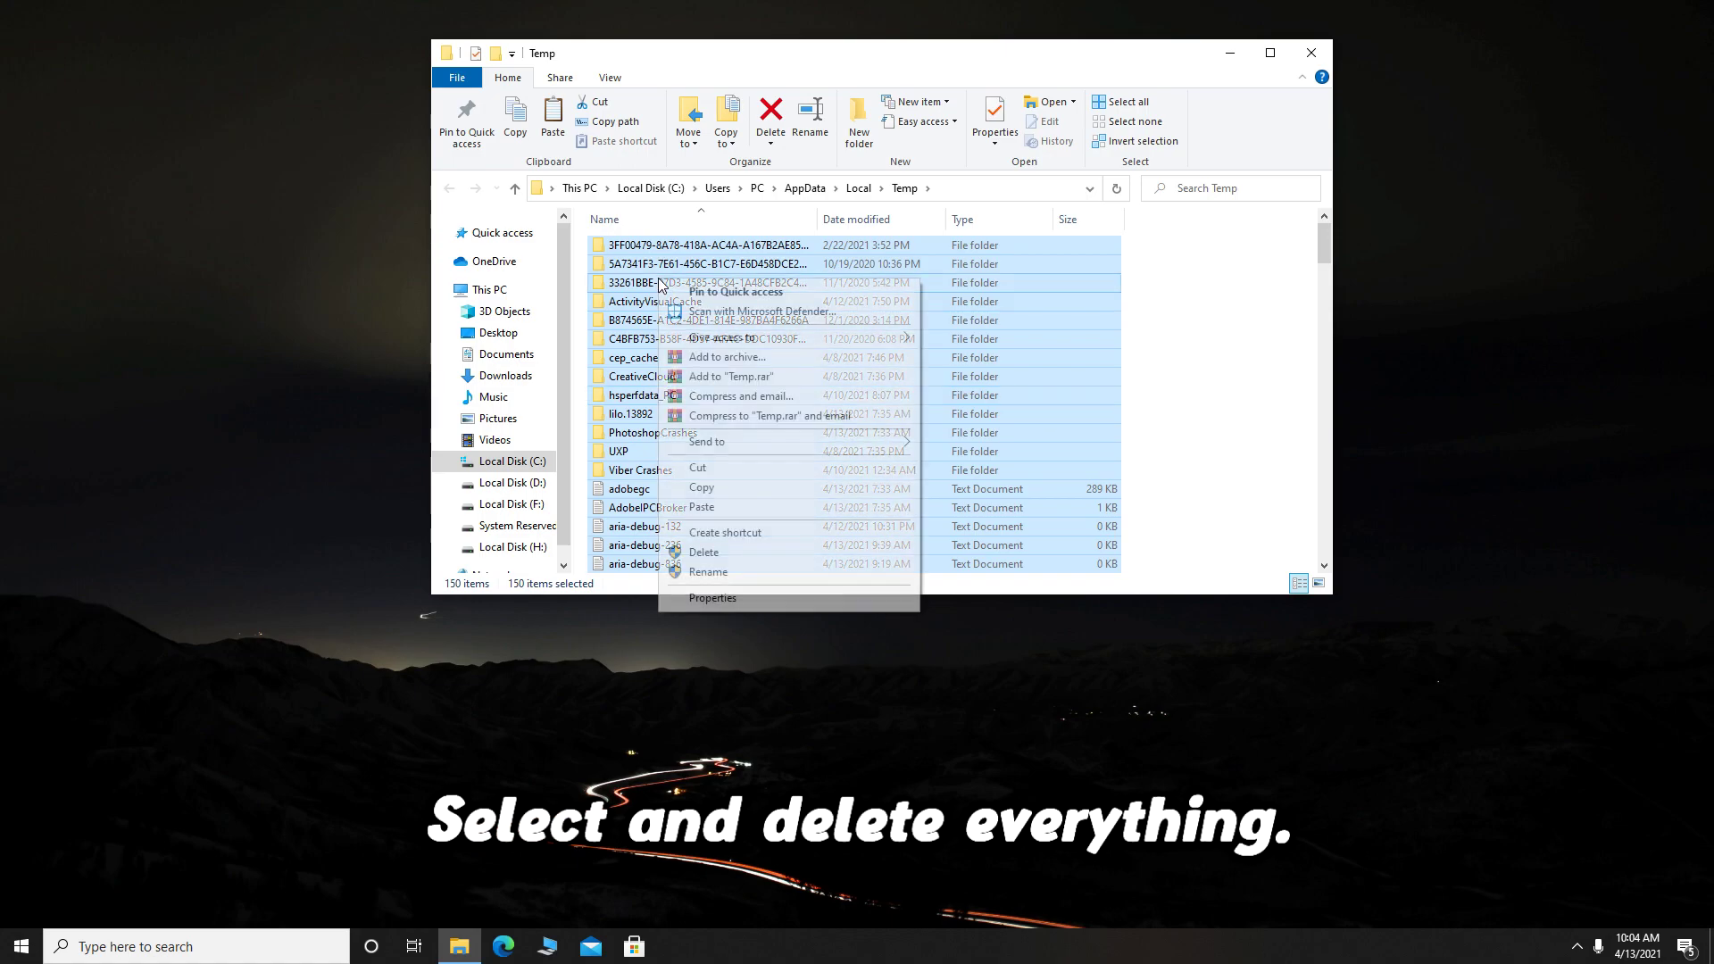
click(790, 554)
click(938, 492)
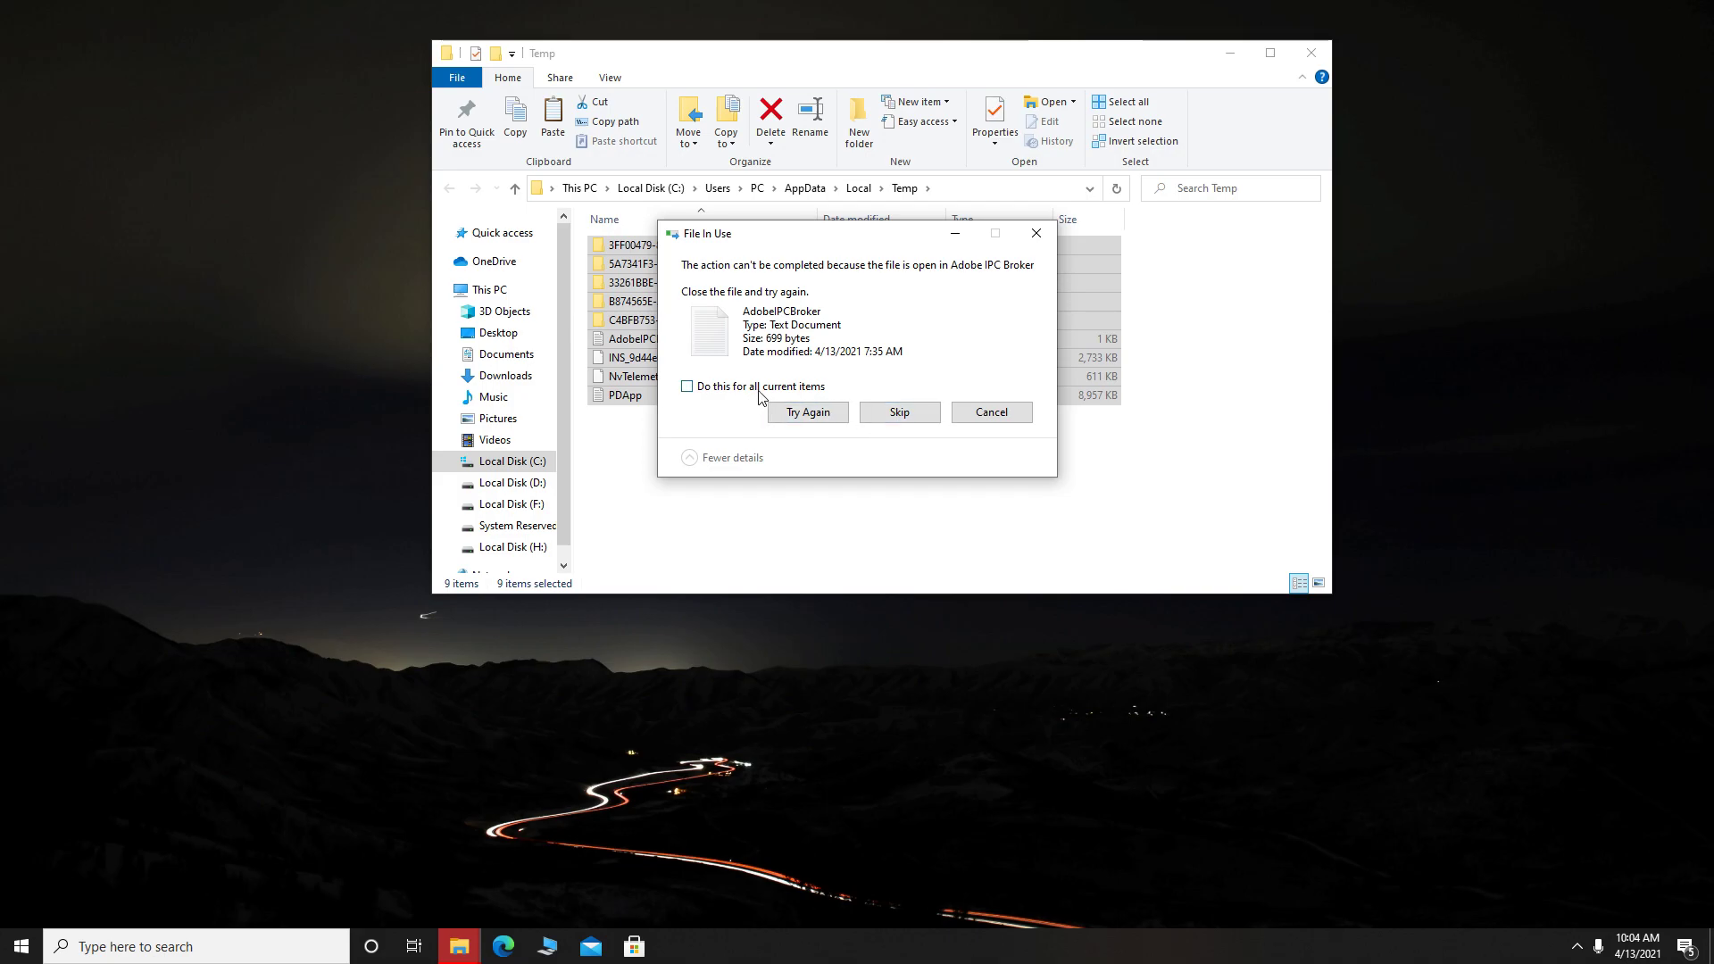
Skip all files still in use, leaving nine items
click(758, 388)
click(900, 414)
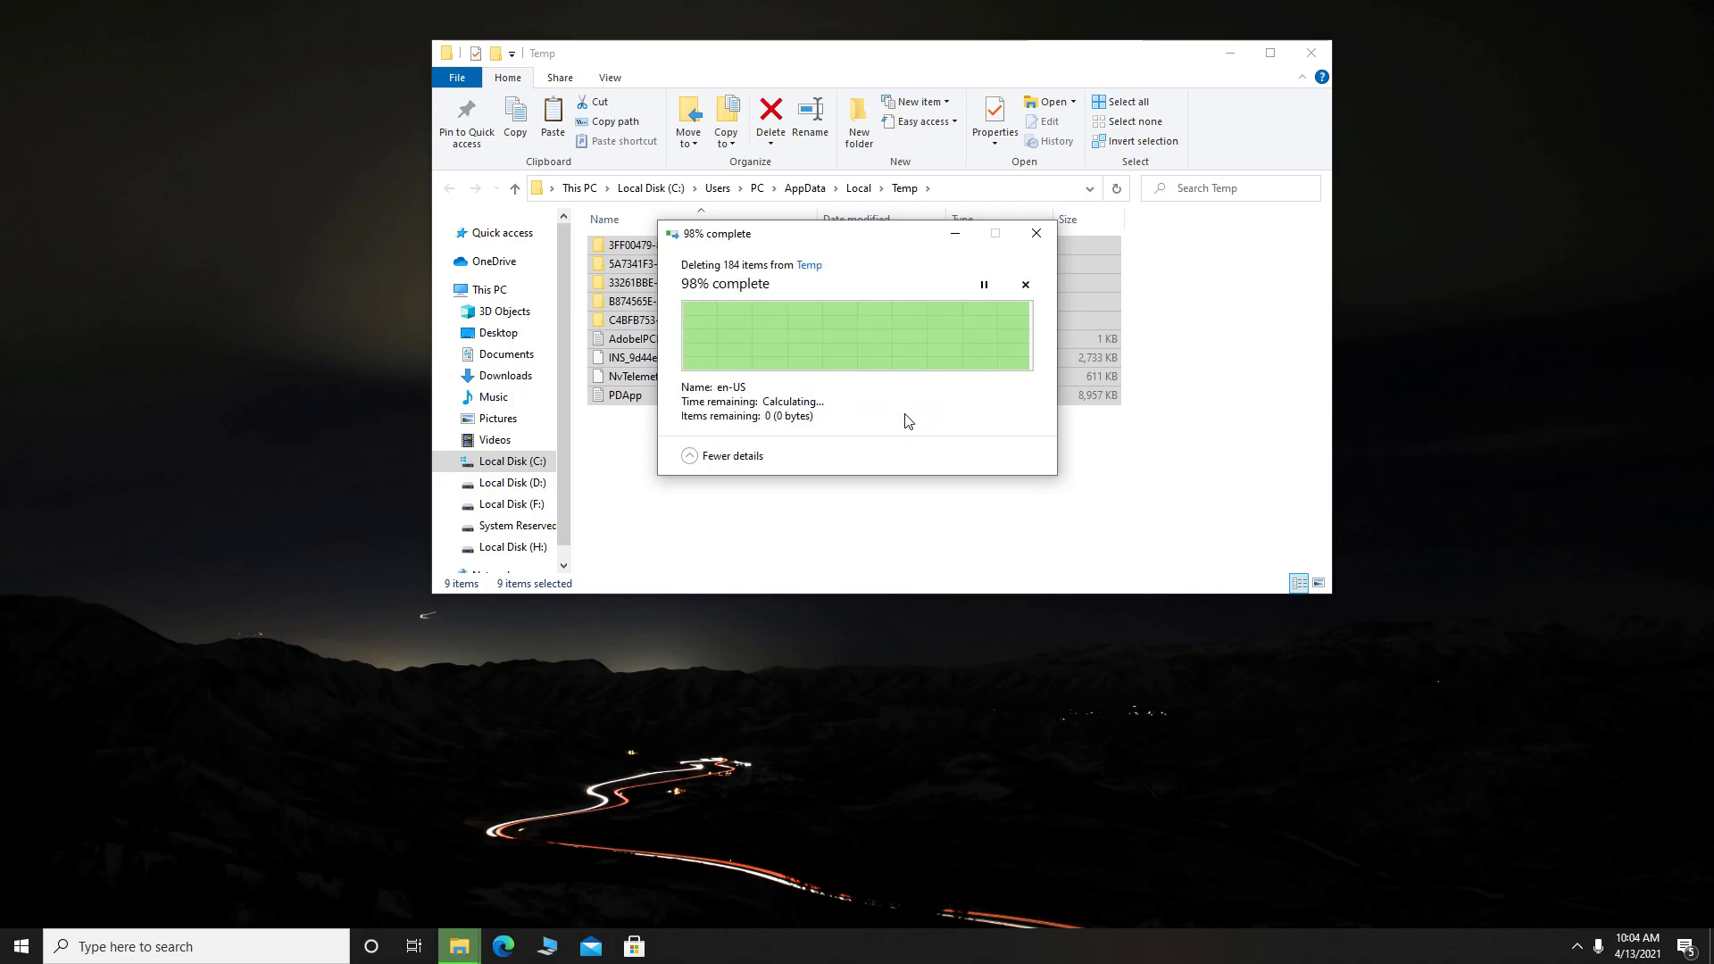
click(1147, 523)
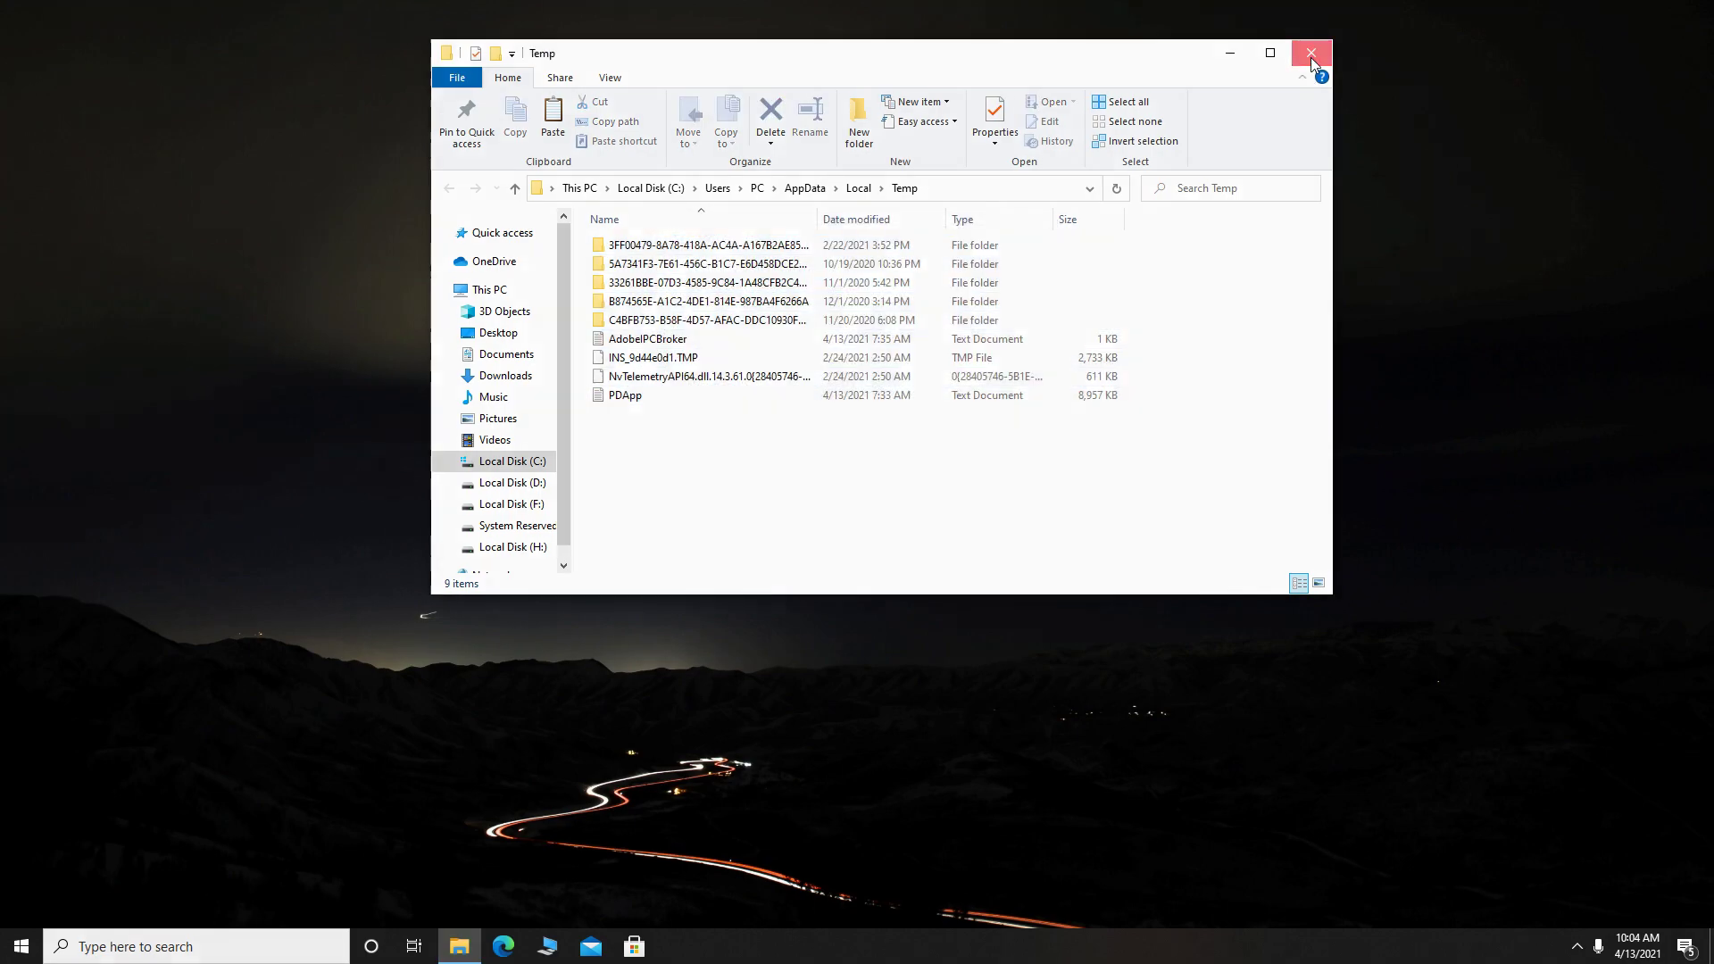